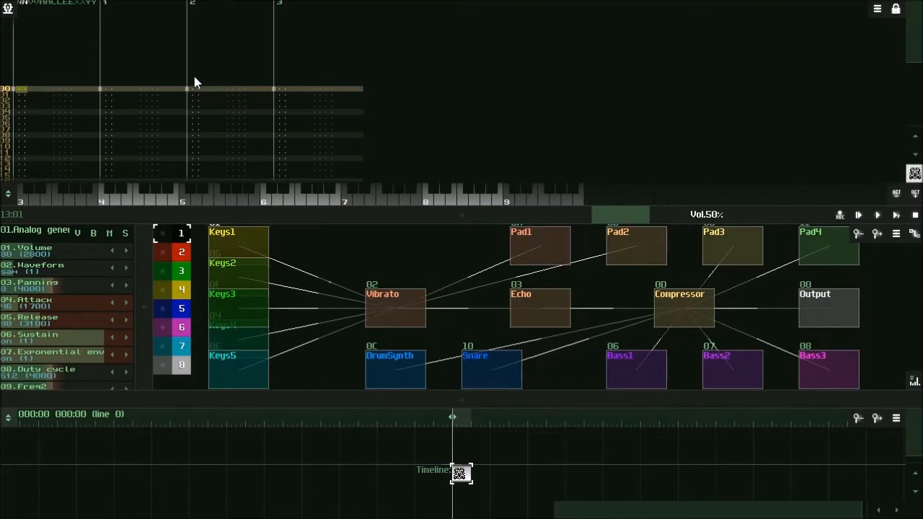
# - Try a tempo of 127 BPM in the project properties, then set the BPM back to 125
pyautogui.click(8, 11)
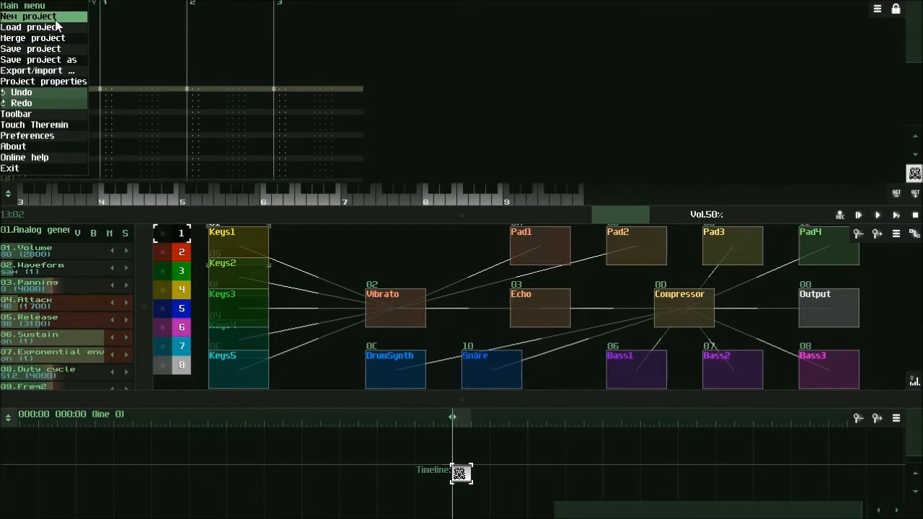
pyautogui.click(47, 82)
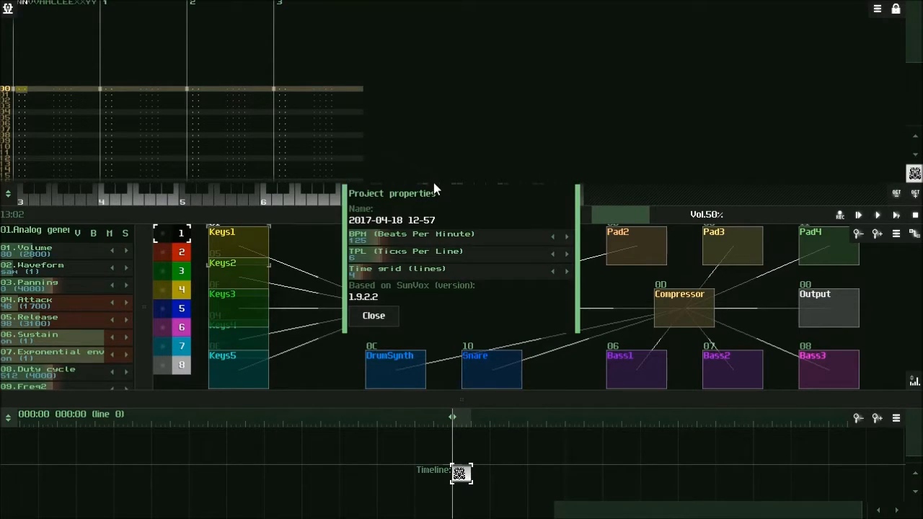
pyautogui.moveTo(433, 191); pyautogui.dragTo(431, 179)
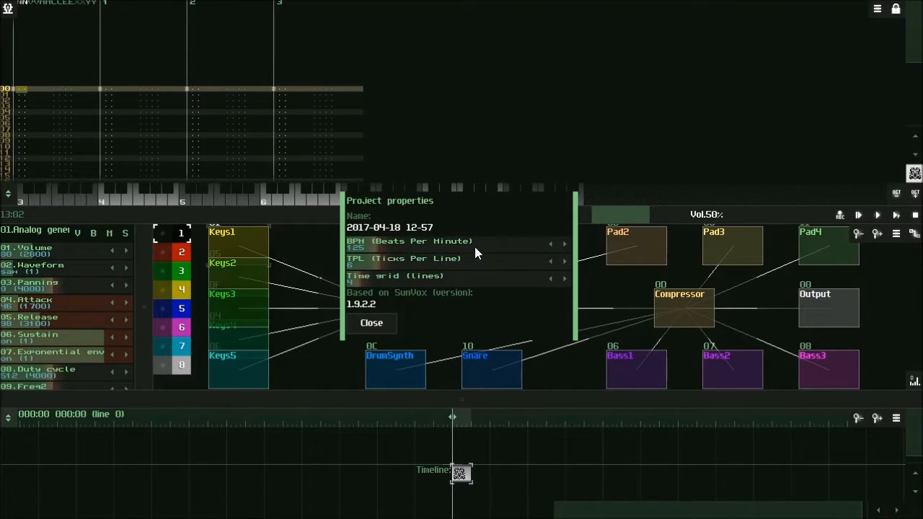
pyautogui.moveTo(428, 246)
pyautogui.mouseDown()
pyautogui.moveTo(450, 245)
pyautogui.moveTo(416, 246)
pyautogui.moveTo(430, 245)
pyautogui.mouseUp()
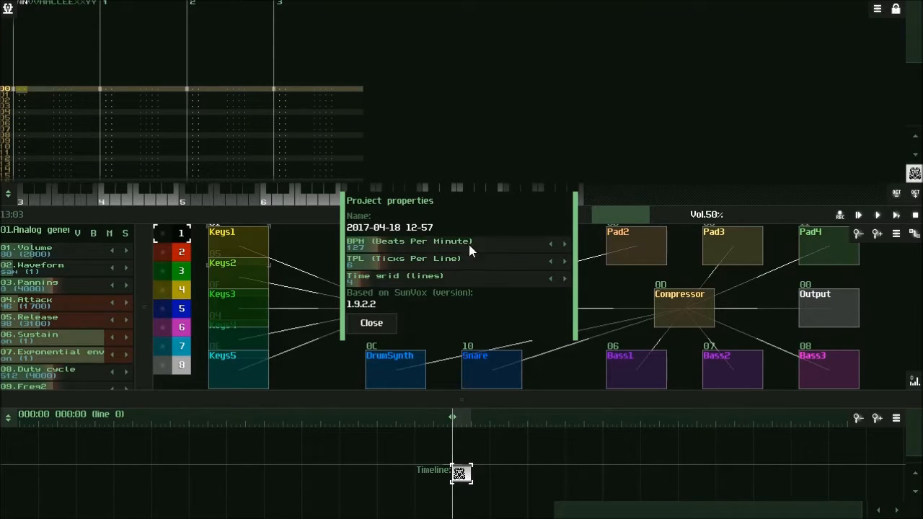
pyautogui.click(551, 245)
pyautogui.click(551, 245)
pyautogui.click(374, 323)
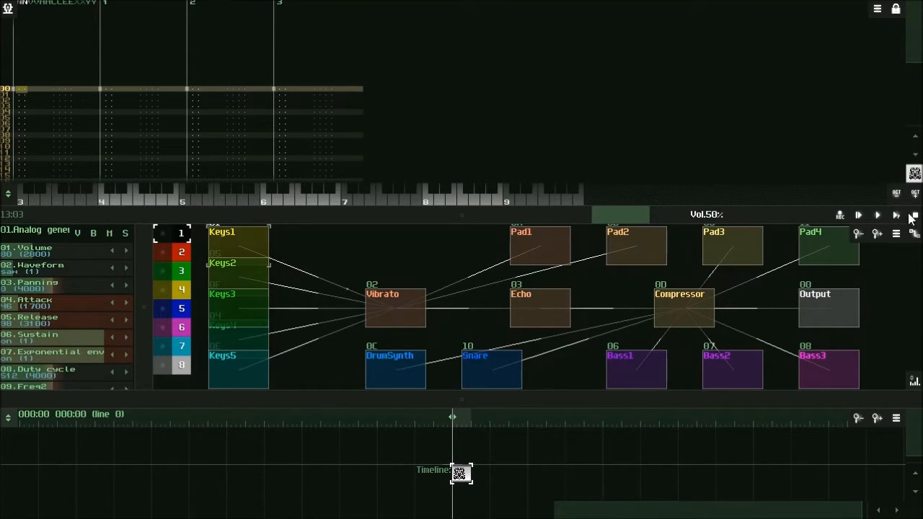
pyautogui.click(858, 234)
pyautogui.click(858, 233)
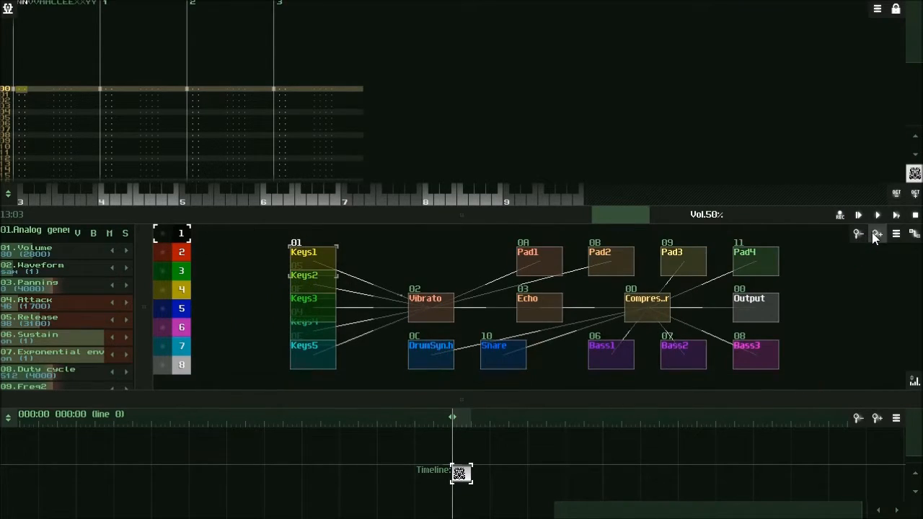
pyautogui.click(875, 234)
pyautogui.click(875, 234)
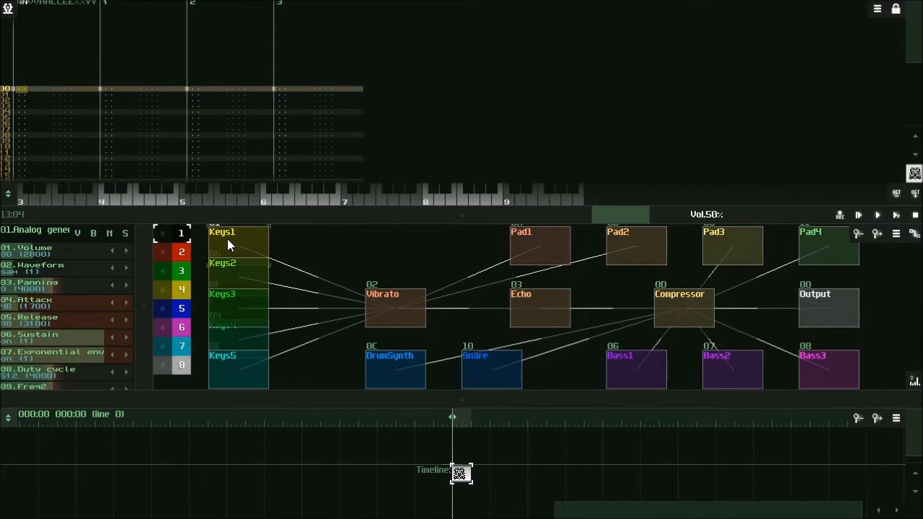
# - Audition the Keys1 module by playing several notes across the on-screen piano keyboard
pyautogui.click(244, 198)
pyautogui.click(192, 198)
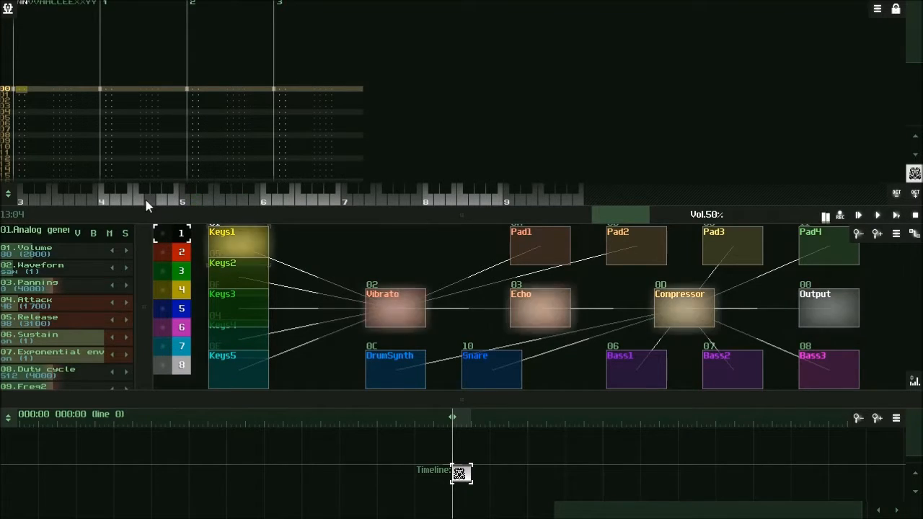
pyautogui.click(117, 199)
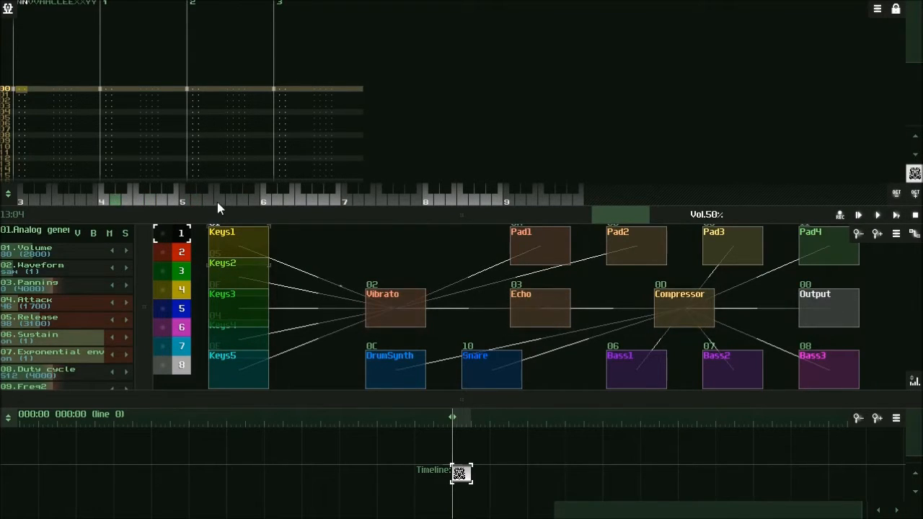
pyautogui.click(311, 200)
# - Create a new project using the Empty option instead of the template
pyautogui.click(8, 9)
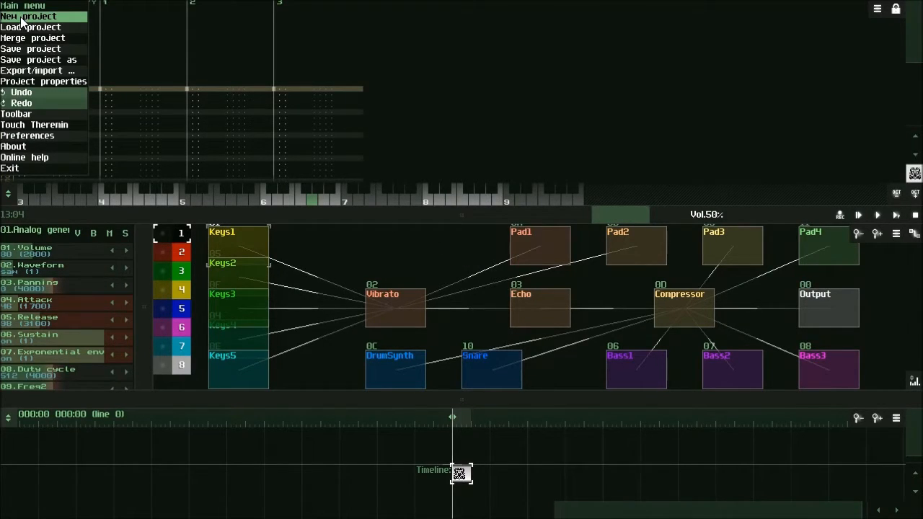
pyautogui.click(20, 19)
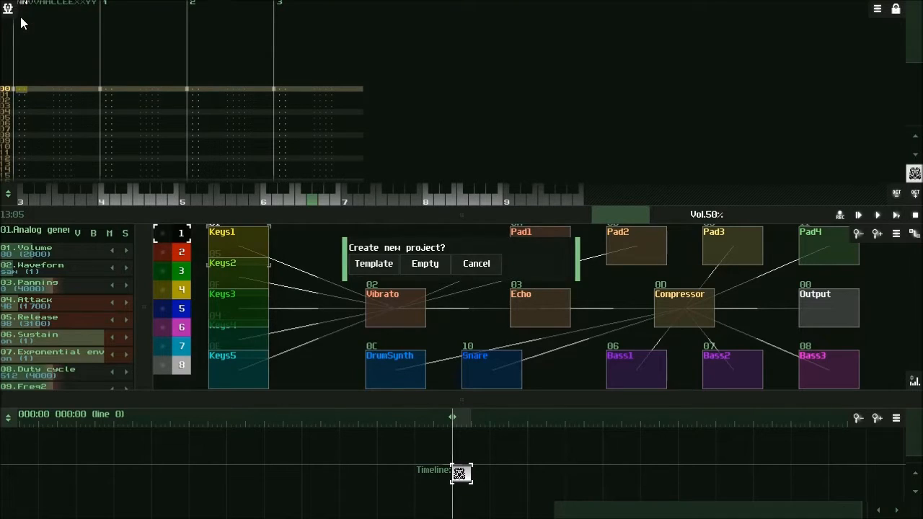
pyautogui.click(425, 264)
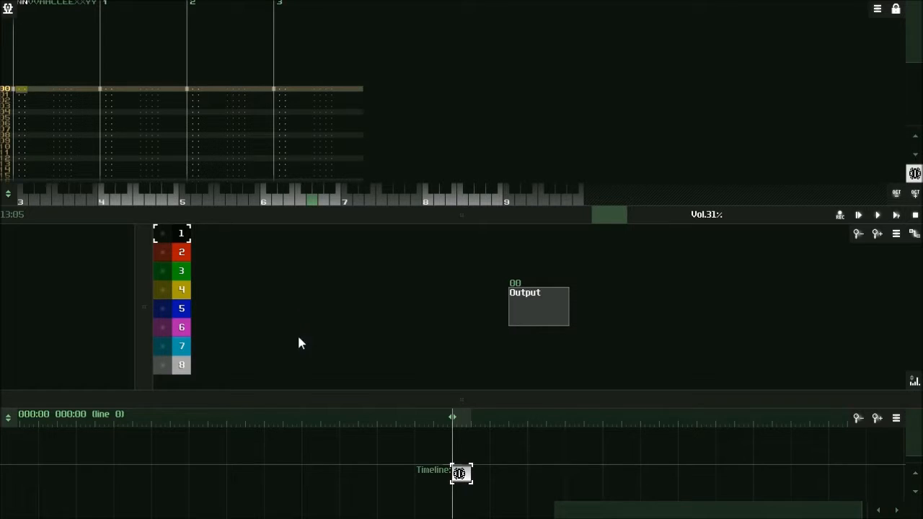
# - Enlarge the module area by shrinking the pattern editor and timeline, and shift the Output module slightly to the right
pyautogui.moveTo(338, 402); pyautogui.dragTo(339, 435)
pyautogui.moveTo(397, 215); pyautogui.dragTo(426, 137)
pyautogui.moveTo(170, 260); pyautogui.dragTo(146, 260)
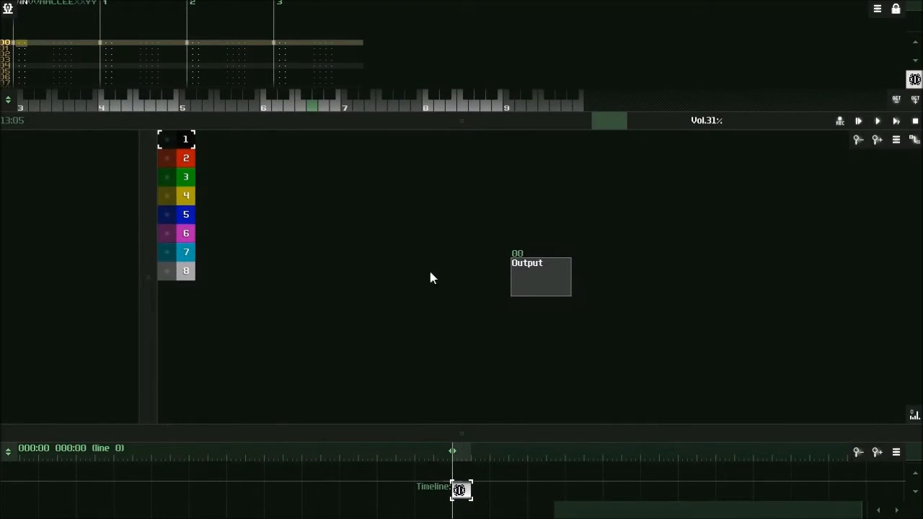
pyautogui.click(537, 274)
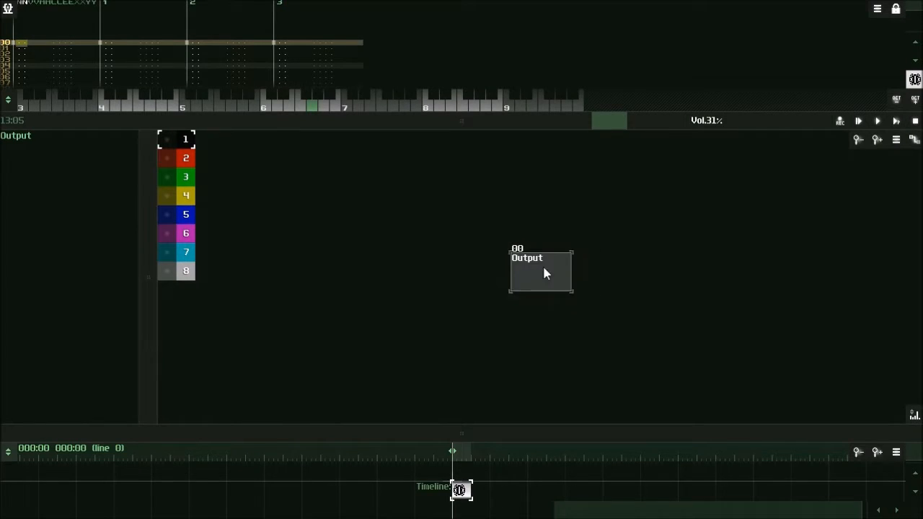
pyautogui.moveTo(545, 286); pyautogui.dragTo(557, 281)
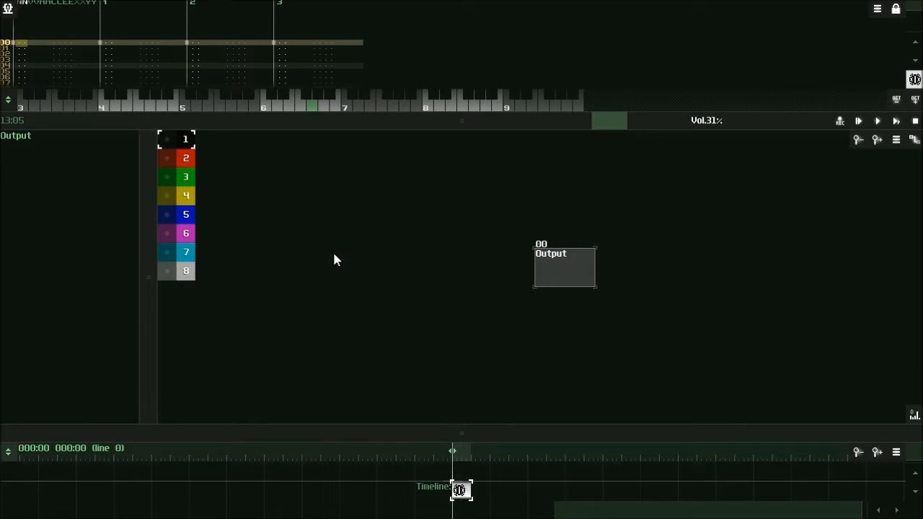
pyautogui.doubleClick(326, 254)
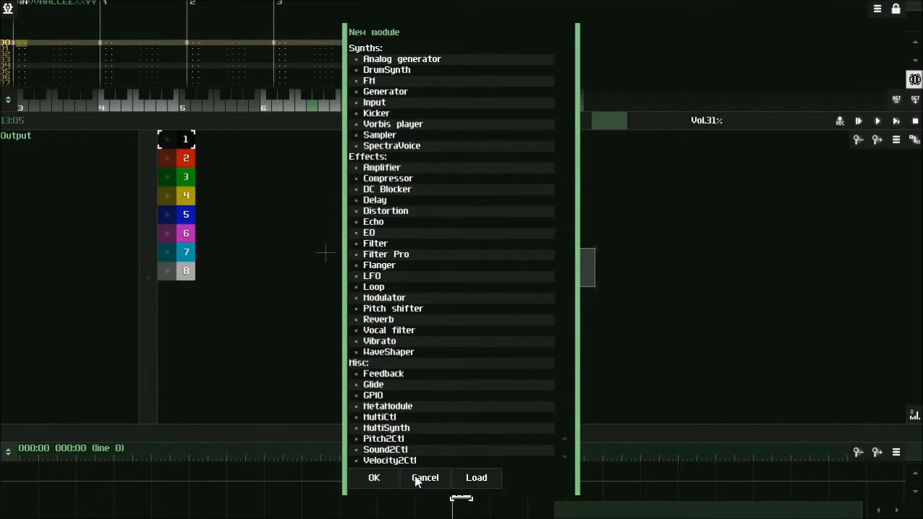
pyautogui.click(417, 478)
pyautogui.rightClick(331, 245)
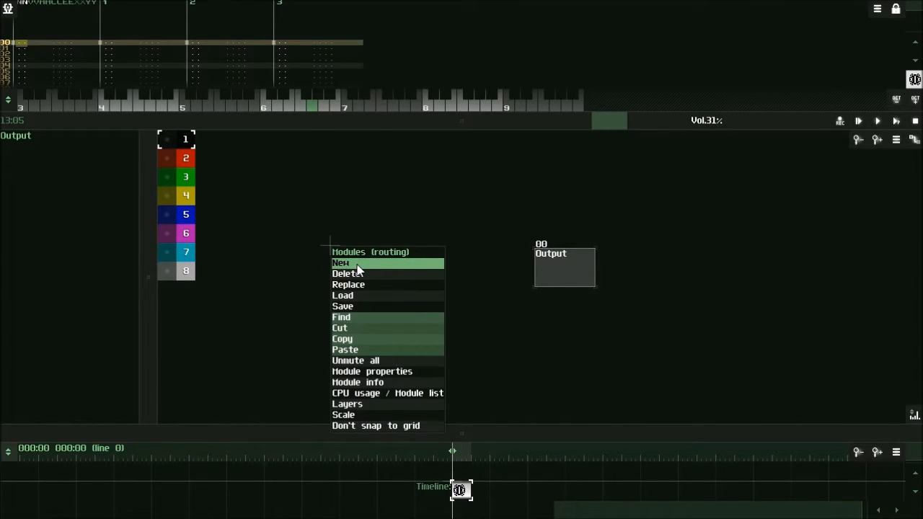
pyautogui.click(340, 263)
pyautogui.click(425, 477)
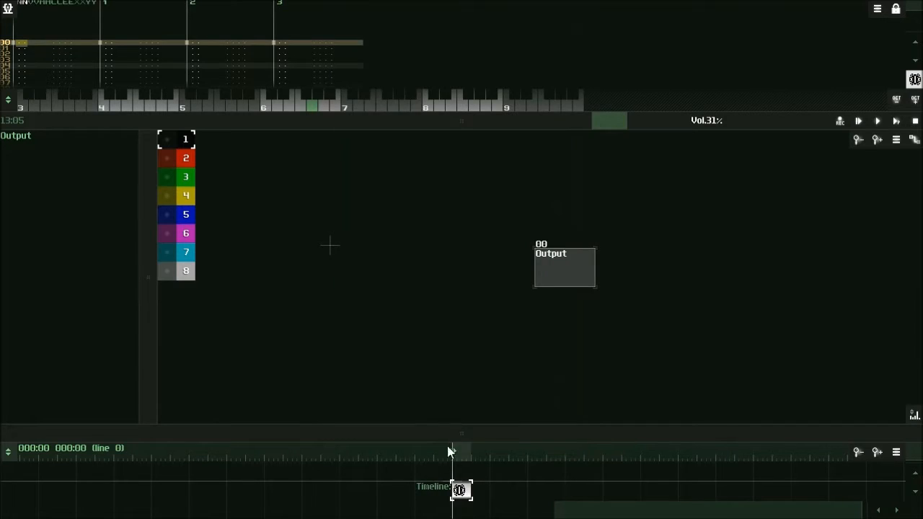
# - Add a new Generator synth module to the project
pyautogui.click(896, 142)
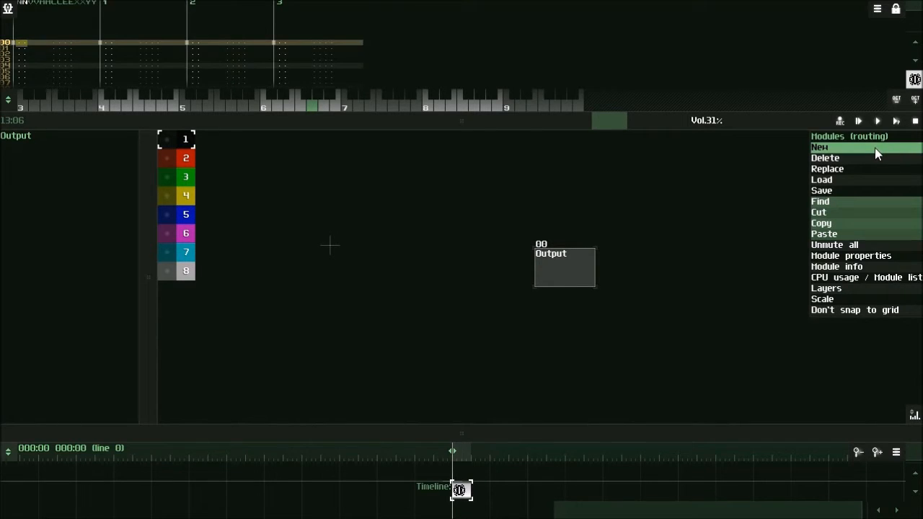
pyautogui.click(874, 148)
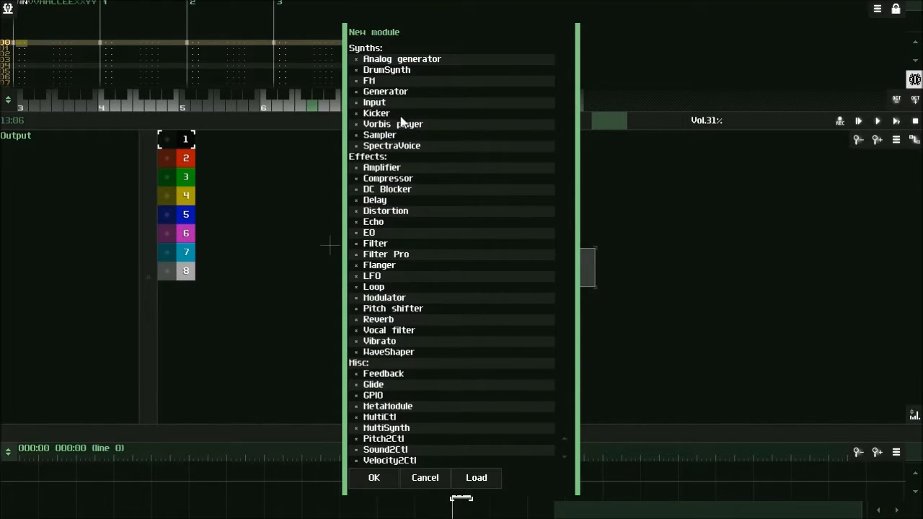
pyautogui.click(393, 93)
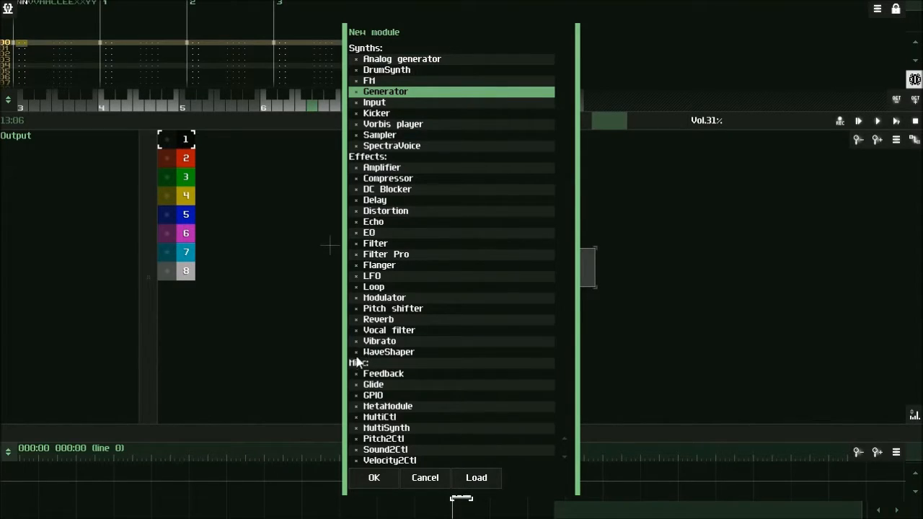
pyautogui.click(372, 479)
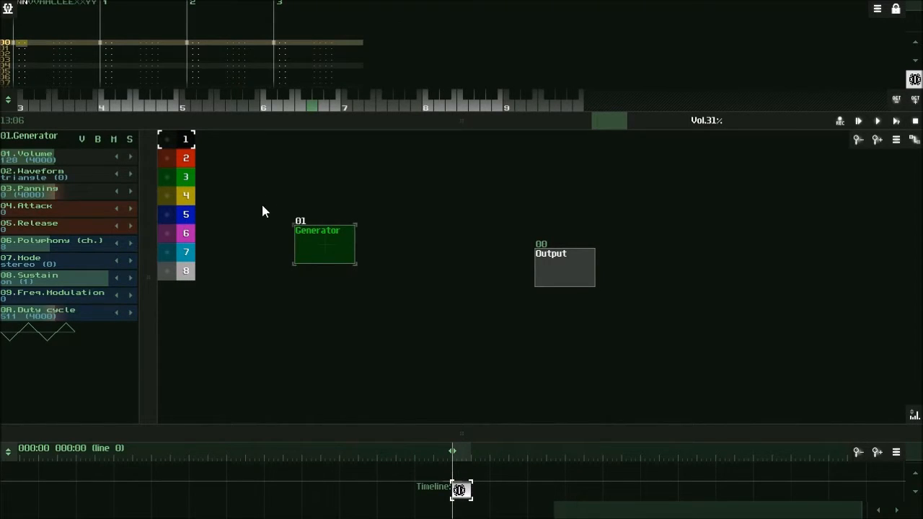
# - Move the Generator module closer to the Output module, to its left and level with it
pyautogui.moveTo(311, 247); pyautogui.dragTo(372, 278)
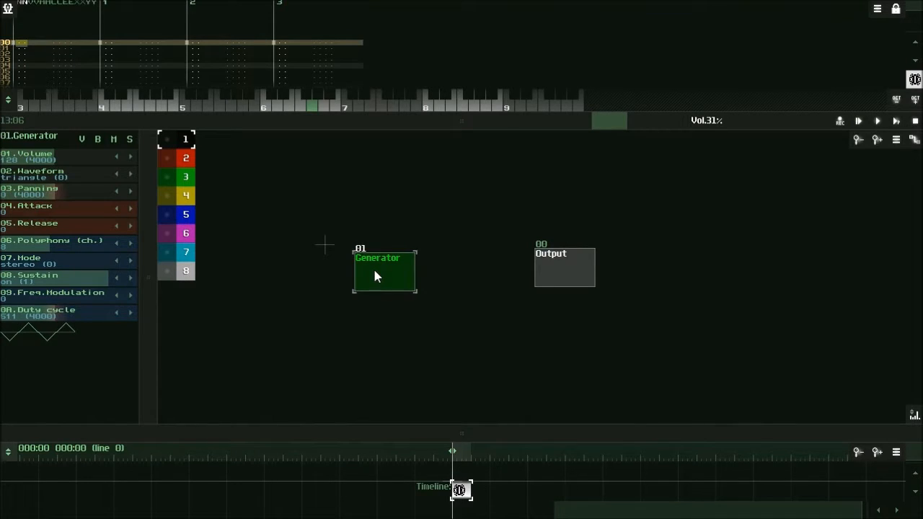
pyautogui.moveTo(393, 271); pyautogui.dragTo(386, 258)
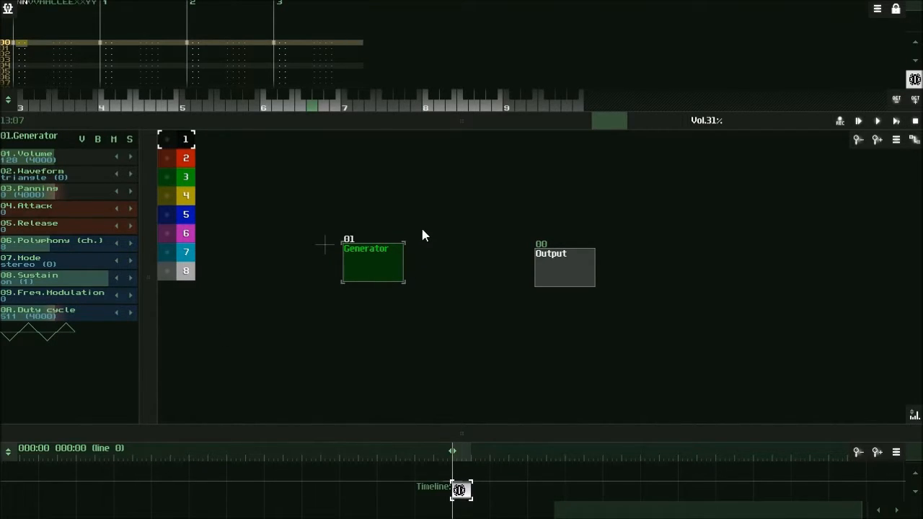
pyautogui.moveTo(367, 271); pyautogui.dragTo(379, 276)
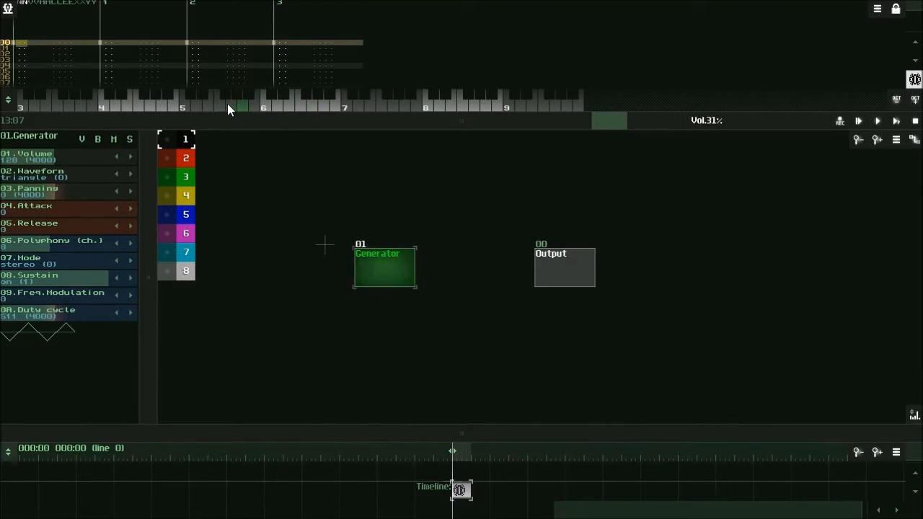
# - Play several notes on the unconnected Generator with the on-screen piano keyboard
pyautogui.click(182, 104)
pyautogui.click(207, 104)
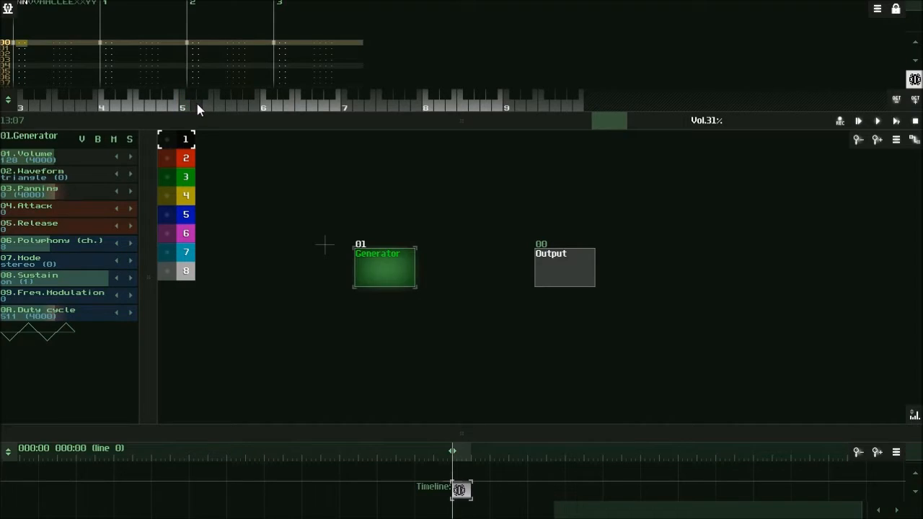
pyautogui.click(165, 105)
pyautogui.click(189, 105)
pyautogui.click(205, 104)
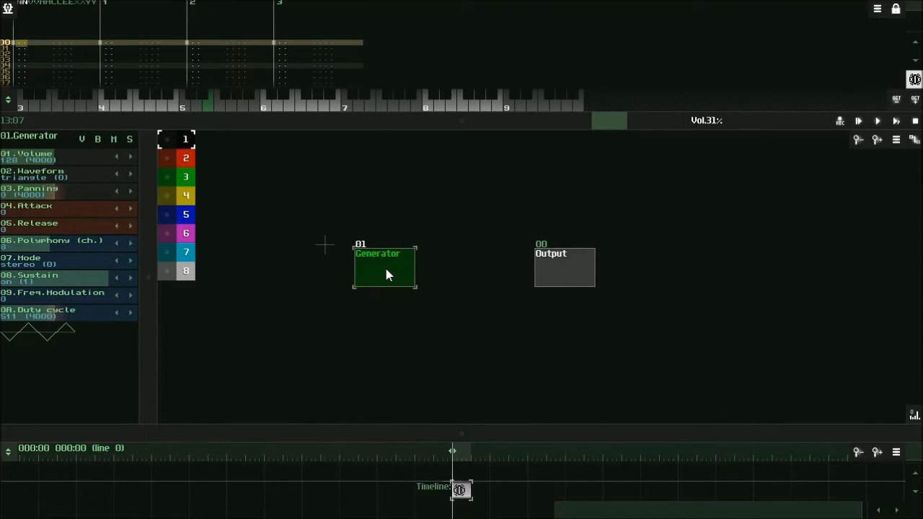
# - Connect the Generator module to the Output module and play a test note
pyautogui.moveTo(386, 275); pyautogui.dragTo(385, 265)
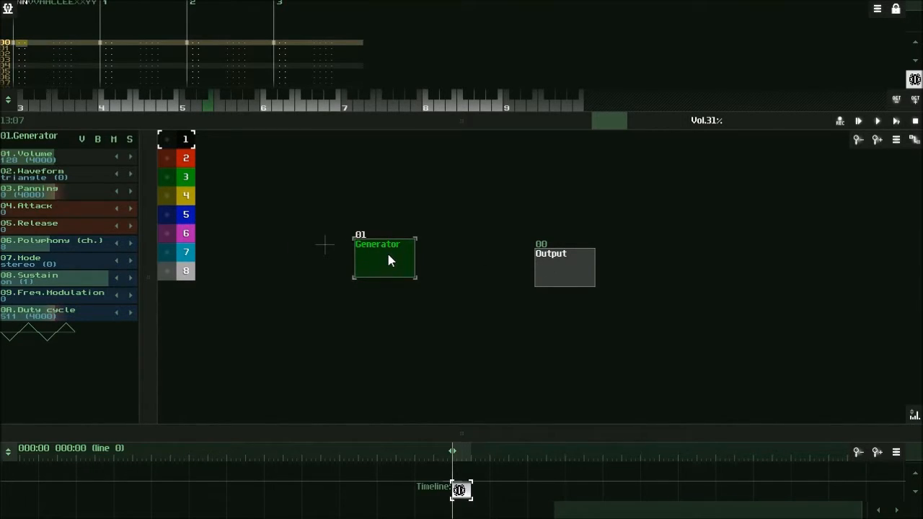
pyautogui.moveTo(397, 249); pyautogui.dragTo(566, 275)
pyautogui.click(173, 104)
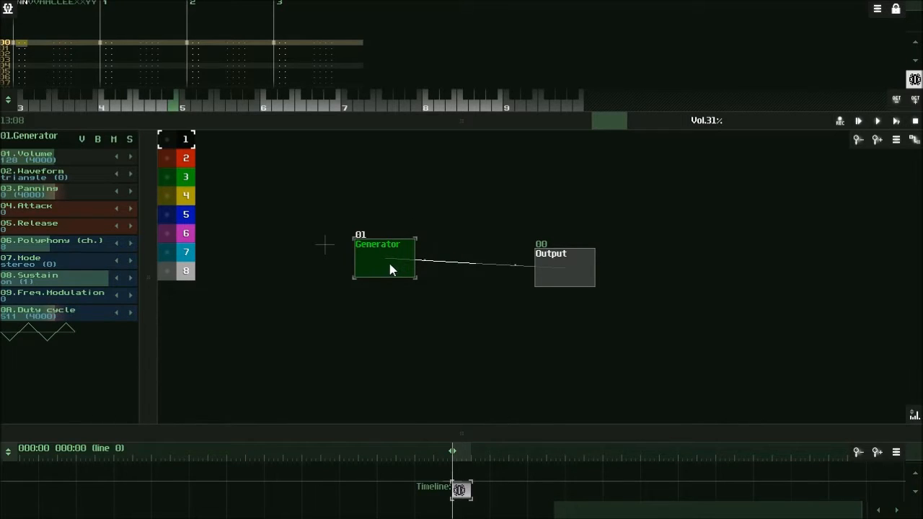
# - Remove the connection between the Generator and Output modules
pyautogui.moveTo(418, 200); pyautogui.dragTo(555, 268)
pyautogui.moveTo(569, 276); pyautogui.dragTo(569, 275)
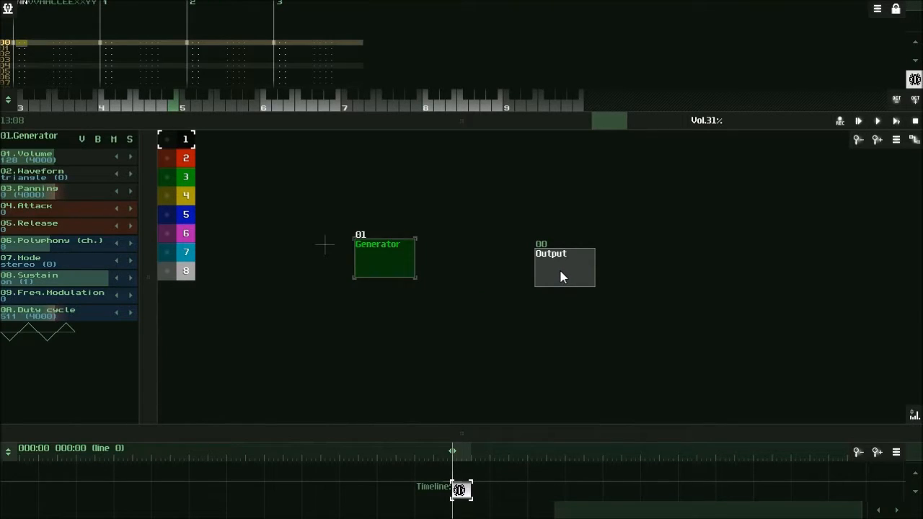
# - Link the modules in the reverse direction, from Output to Generator, and play test notes on the Generator
pyautogui.moveTo(562, 278); pyautogui.dragTo(382, 267)
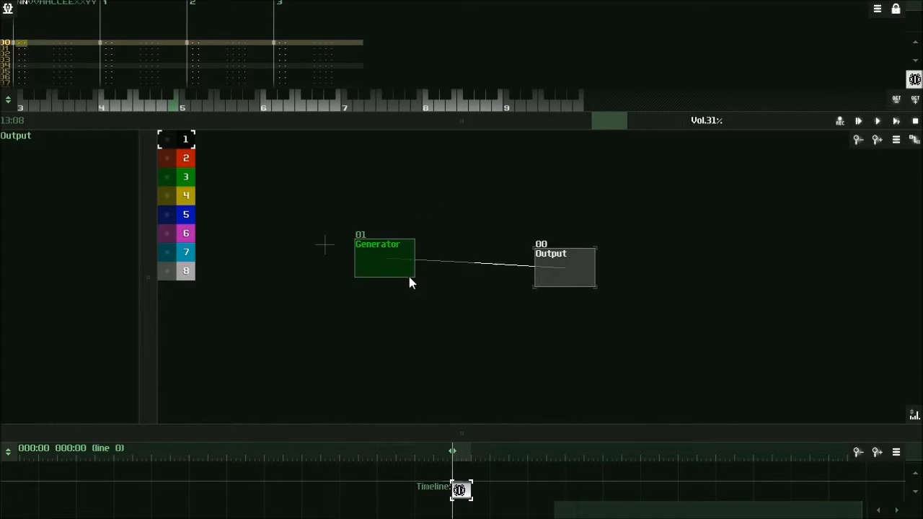
pyautogui.click(408, 274)
pyautogui.click(212, 108)
pyautogui.click(150, 106)
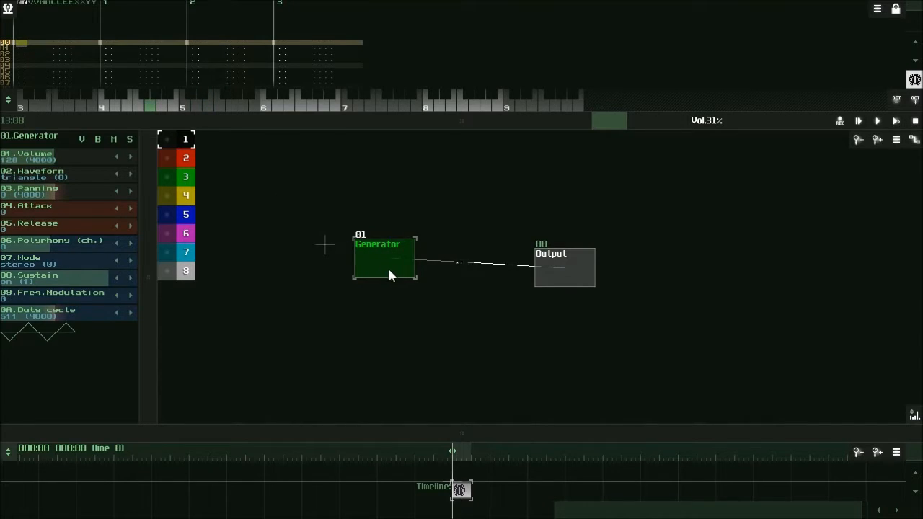
# - Disconnect the Generator from the Output again and move the Generator back level with the Output
pyautogui.moveTo(564, 271)
pyautogui.mouseDown()
pyautogui.moveTo(395, 249)
pyautogui.moveTo(560, 261)
pyautogui.moveTo(564, 280)
pyautogui.mouseUp()
pyautogui.moveTo(387, 268); pyautogui.dragTo(558, 270)
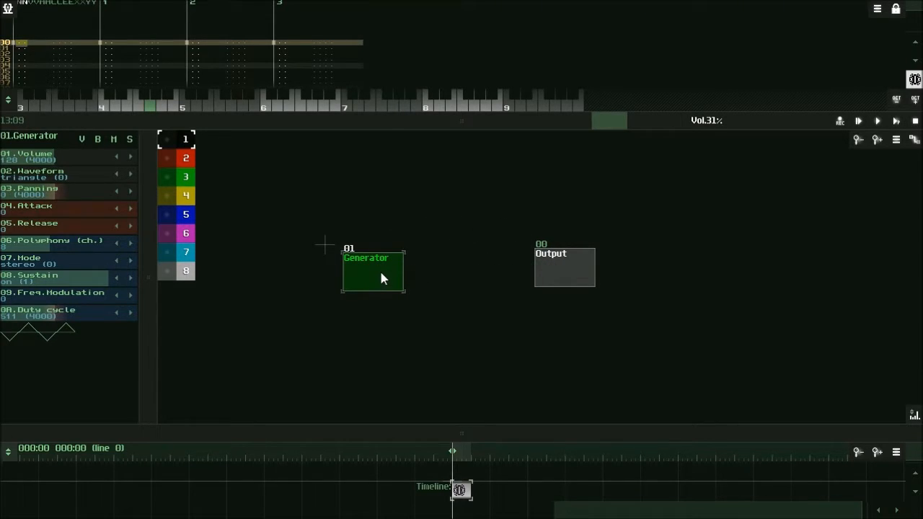
pyautogui.moveTo(375, 276)
pyautogui.mouseDown()
pyautogui.moveTo(365, 273)
pyautogui.moveTo(387, 280)
pyautogui.mouseUp()
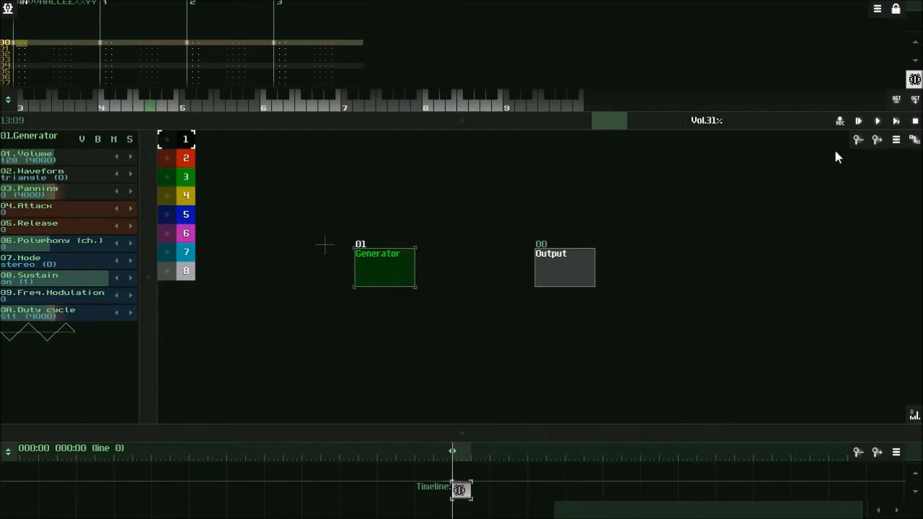
# - Link the Generator to the Output by choosing the Output as destination, and make the pattern editor taller
pyautogui.click(913, 141)
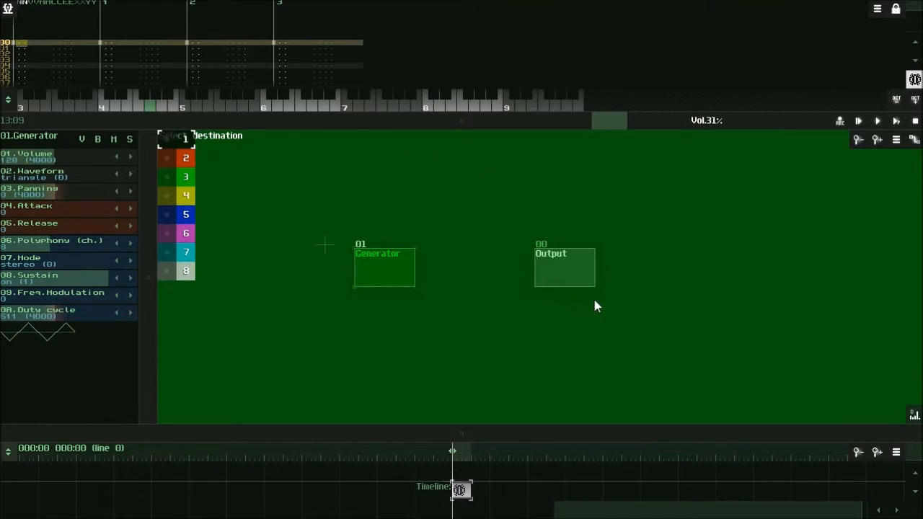
pyautogui.click(555, 266)
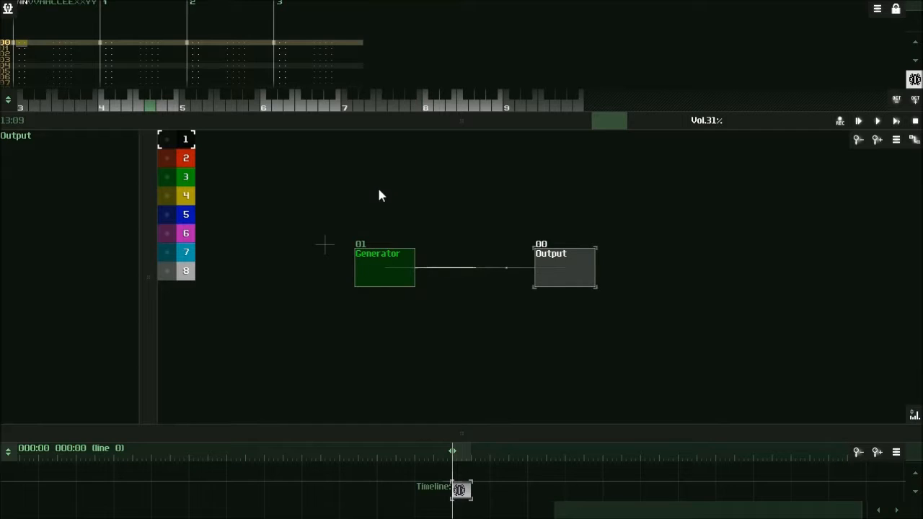
pyautogui.moveTo(256, 127); pyautogui.dragTo(262, 208)
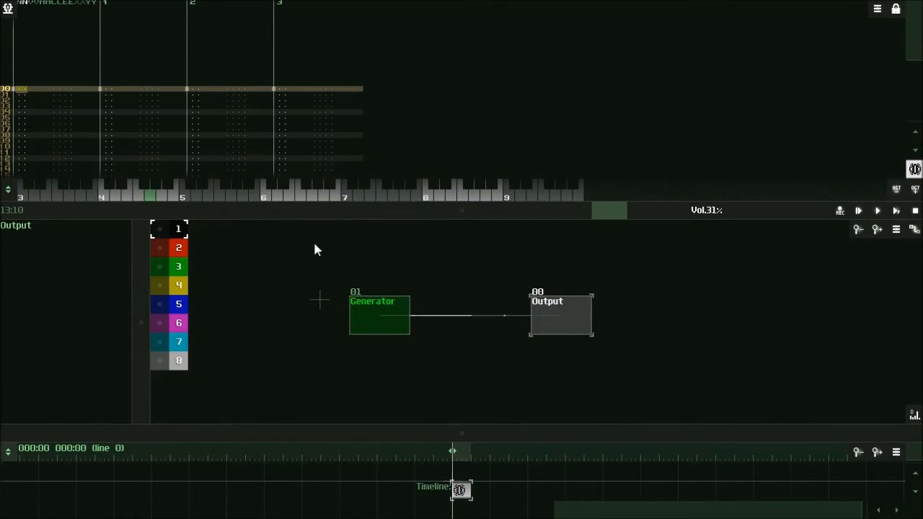
# - Start adding a new module from a file and browse to the instruments/keyboard/piano folder
pyautogui.doubleClick(376, 250)
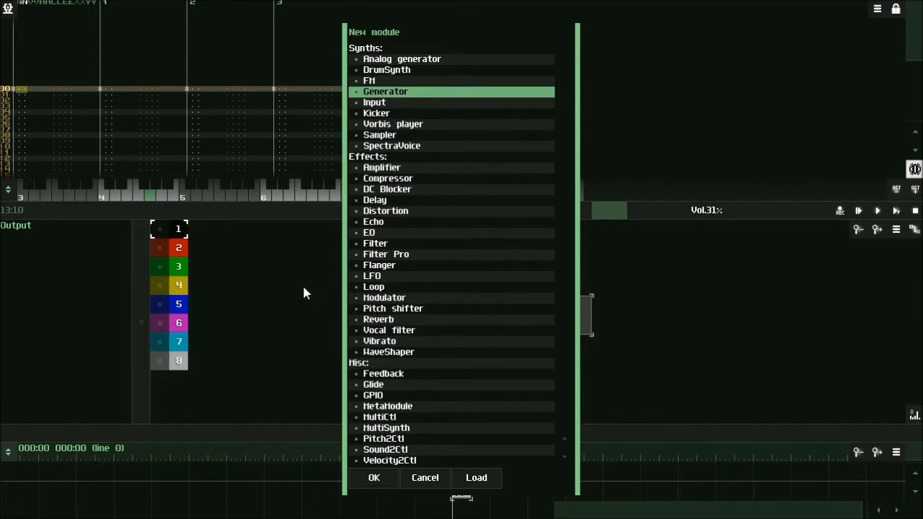
pyautogui.click(480, 481)
pyautogui.click(314, 93)
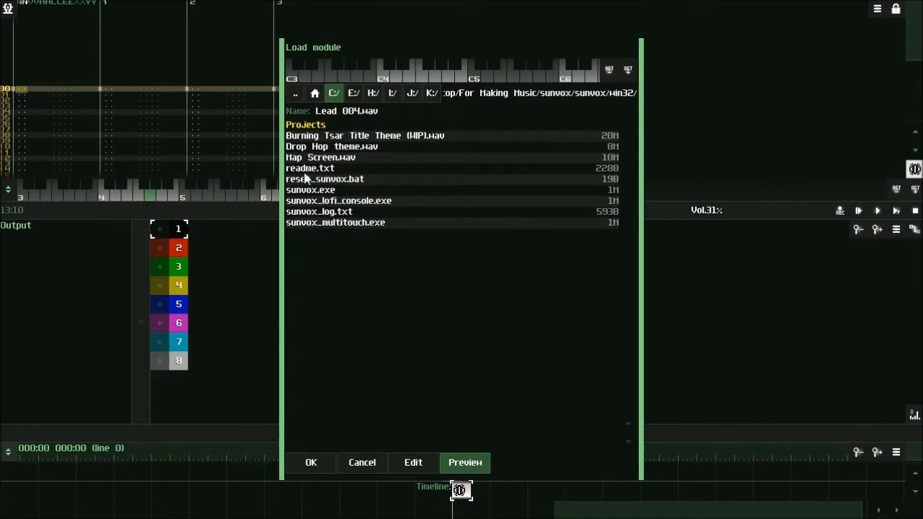
pyautogui.click(294, 94)
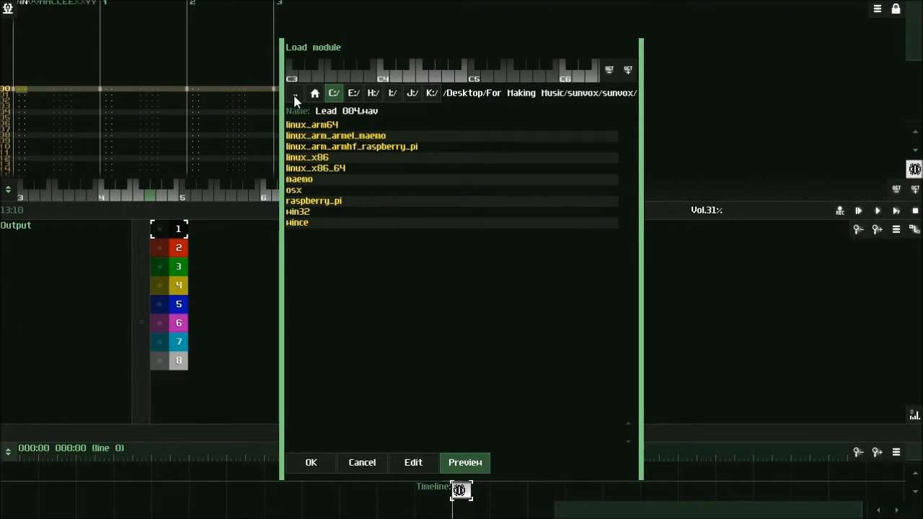
pyautogui.click(293, 93)
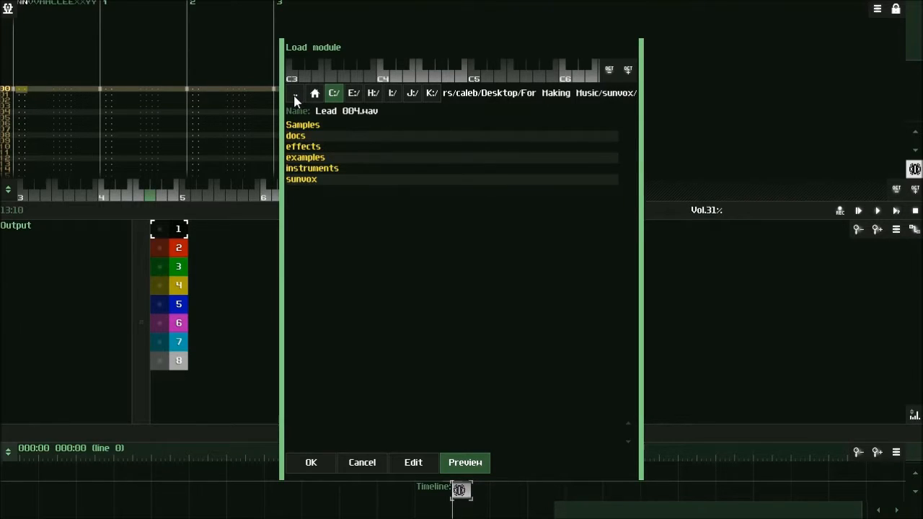
pyautogui.click(315, 170)
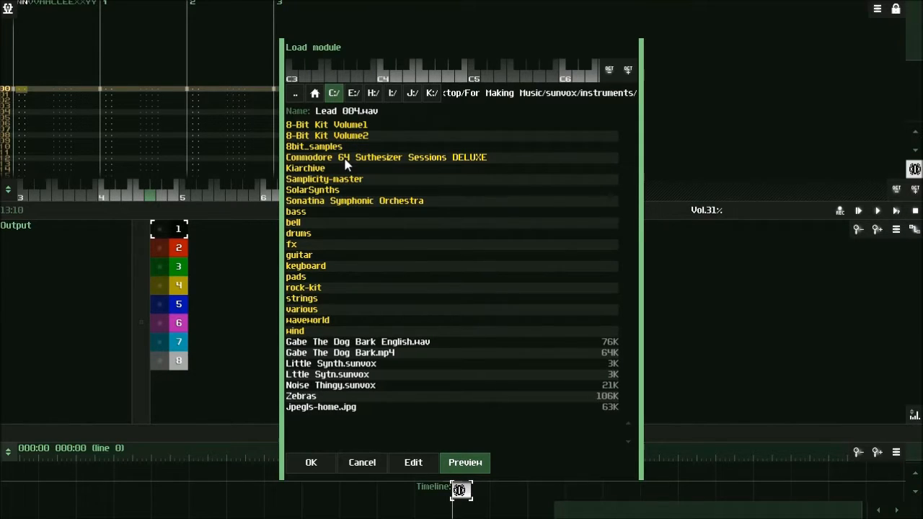
pyautogui.click(323, 266)
pyautogui.scroll(-5, 397, 332)
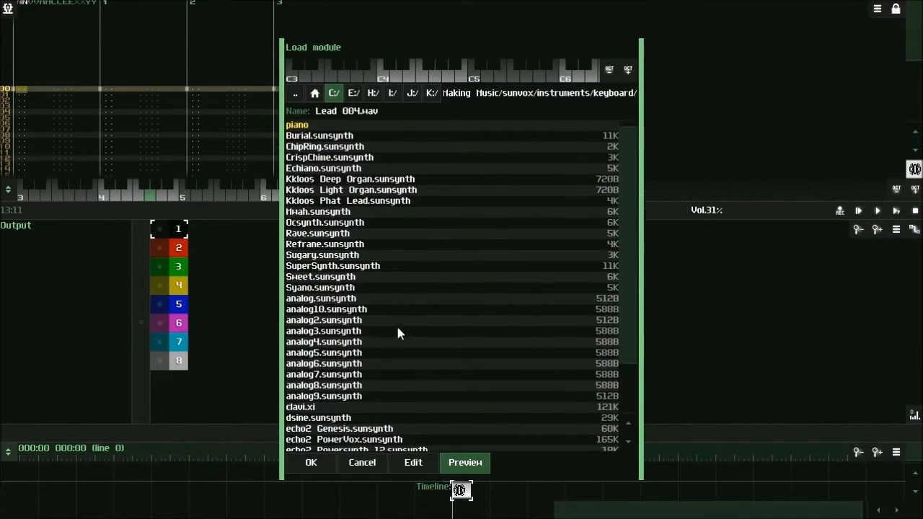
pyautogui.scroll(5, 322, 312)
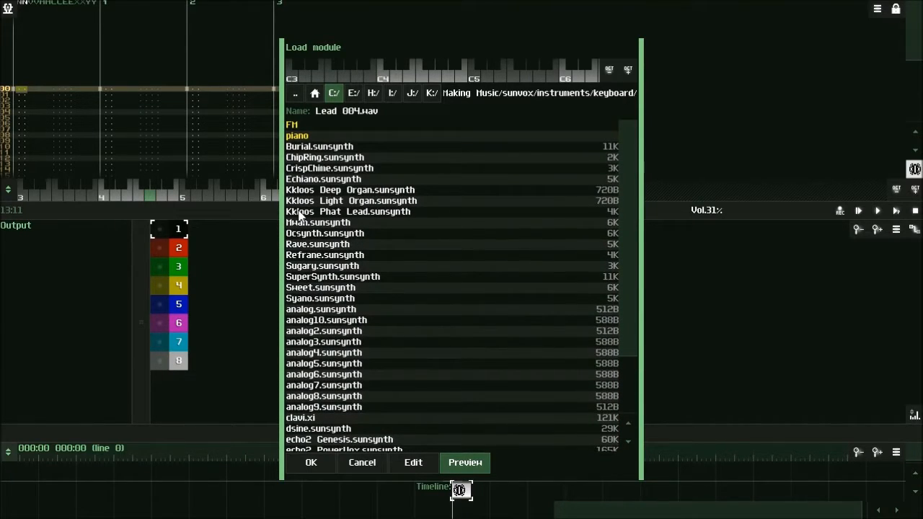
pyautogui.click(298, 136)
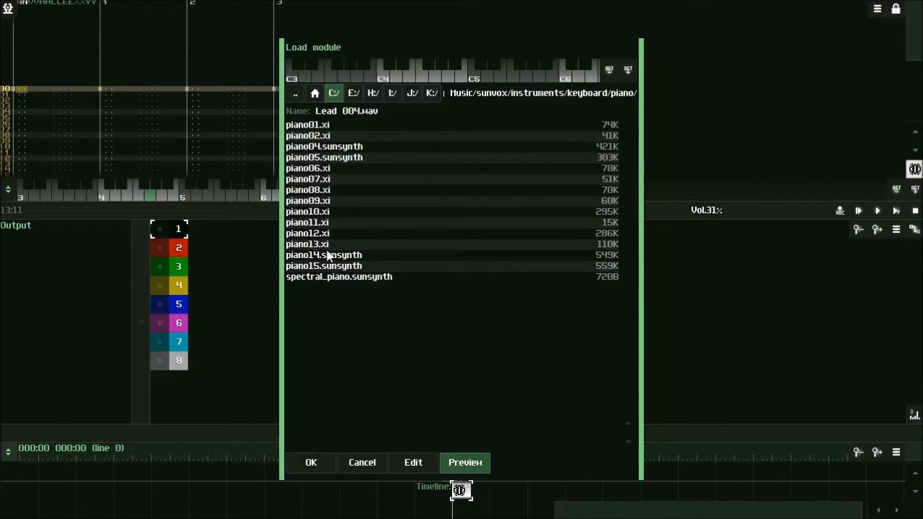
# - Preview piano13.xi, switching preview mode off and on again, and play test notes with it
pyautogui.click(323, 245)
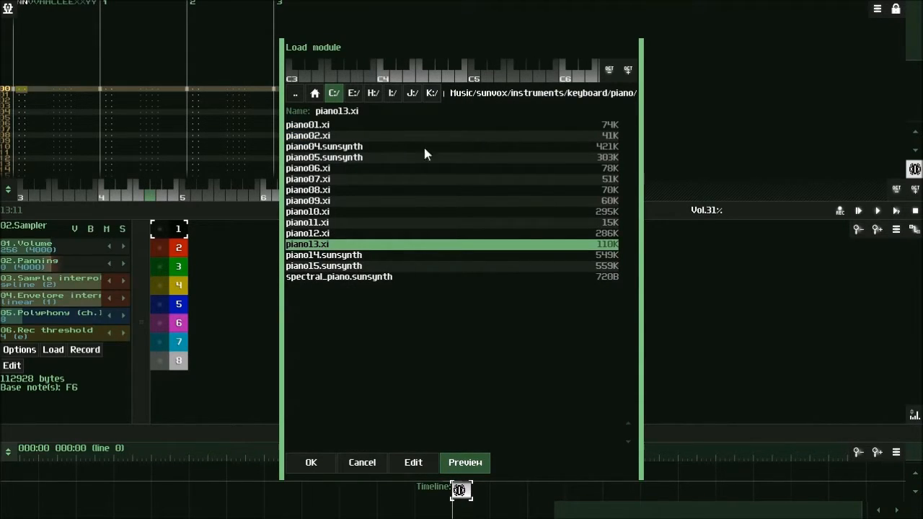
pyautogui.click(470, 462)
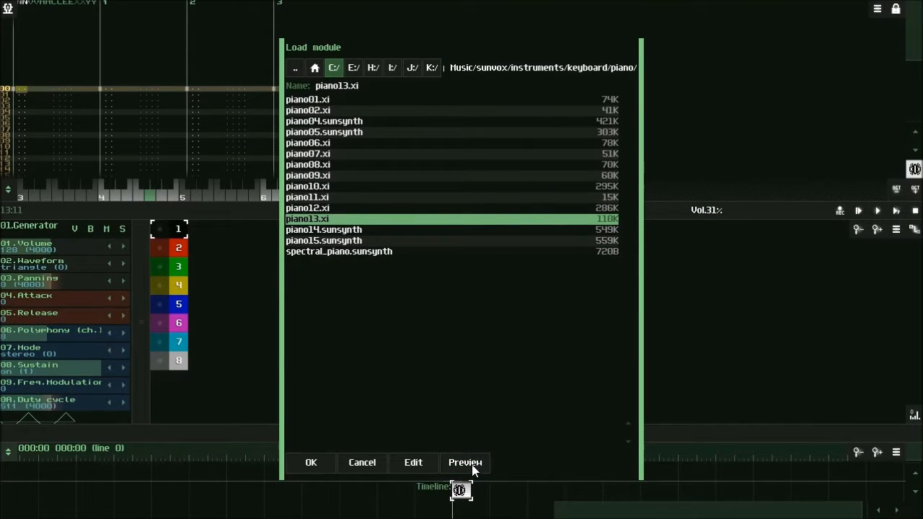
pyautogui.click(472, 465)
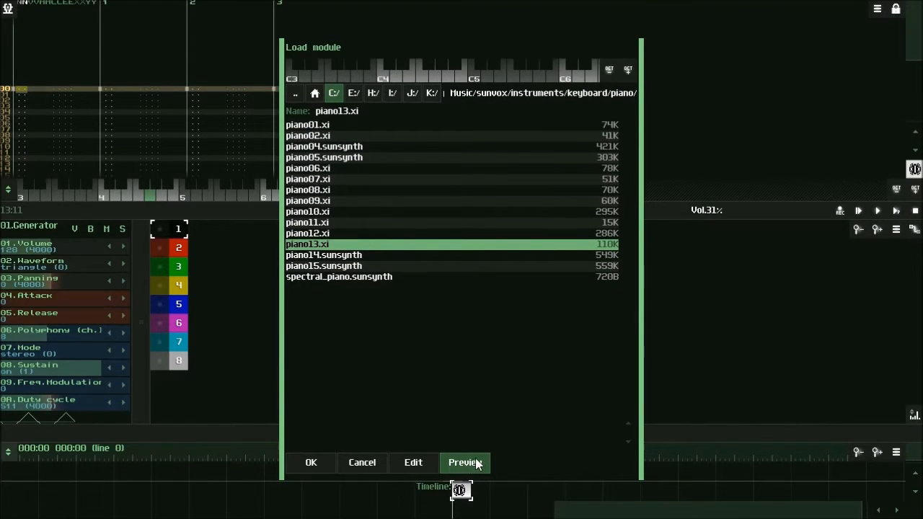
pyautogui.click(339, 245)
pyautogui.click(458, 76)
pyautogui.moveTo(453, 77); pyautogui.dragTo(577, 76)
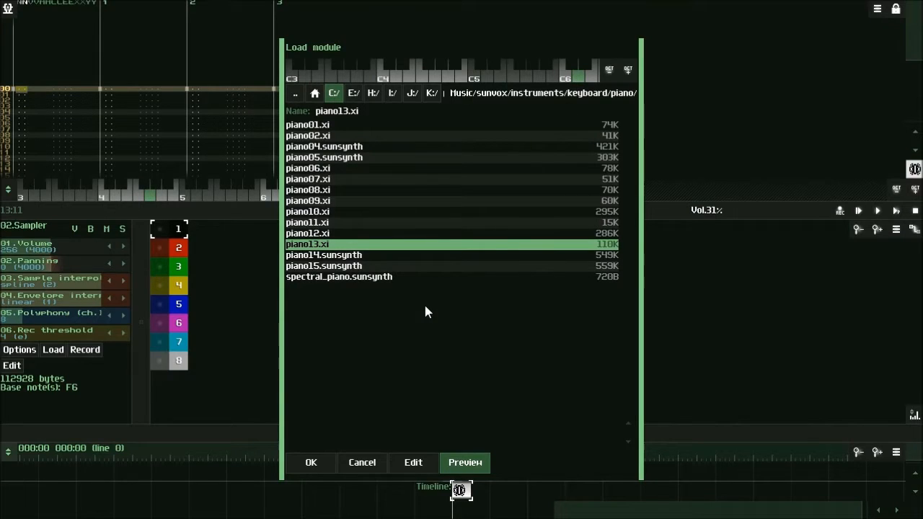
# - Audition piano14.sunsynth, load it as a new module and place it above the Generator
pyautogui.click(332, 258)
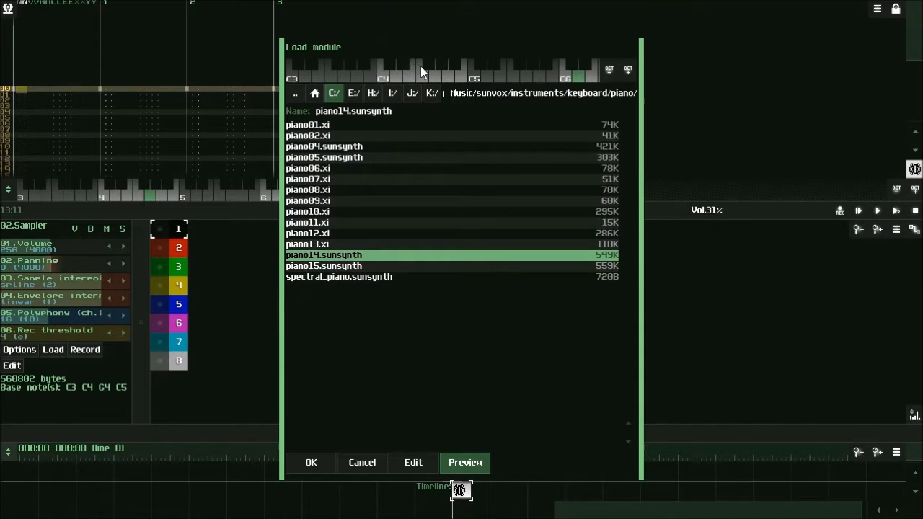
pyautogui.click(540, 77)
pyautogui.click(310, 464)
pyautogui.moveTo(288, 291); pyautogui.dragTo(393, 256)
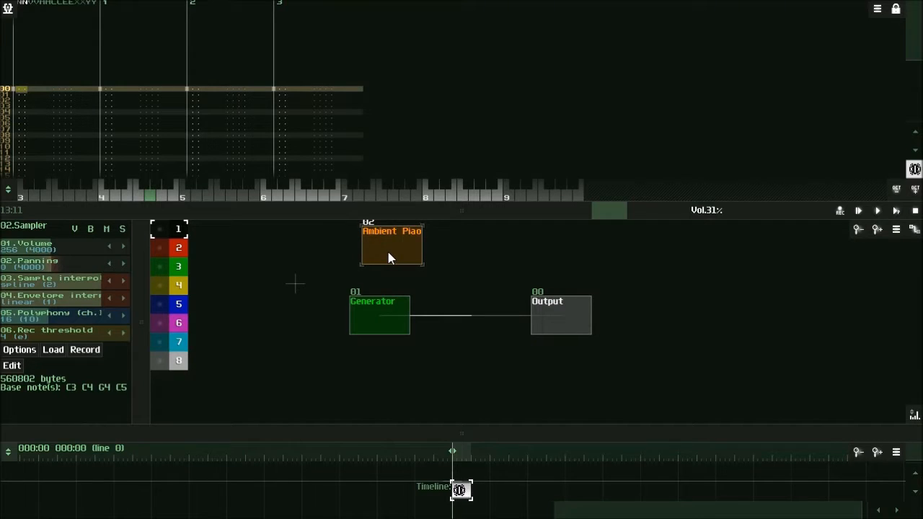
# - Connect the new piano module to the Output and play a test note on it
pyautogui.moveTo(394, 255); pyautogui.dragTo(550, 326)
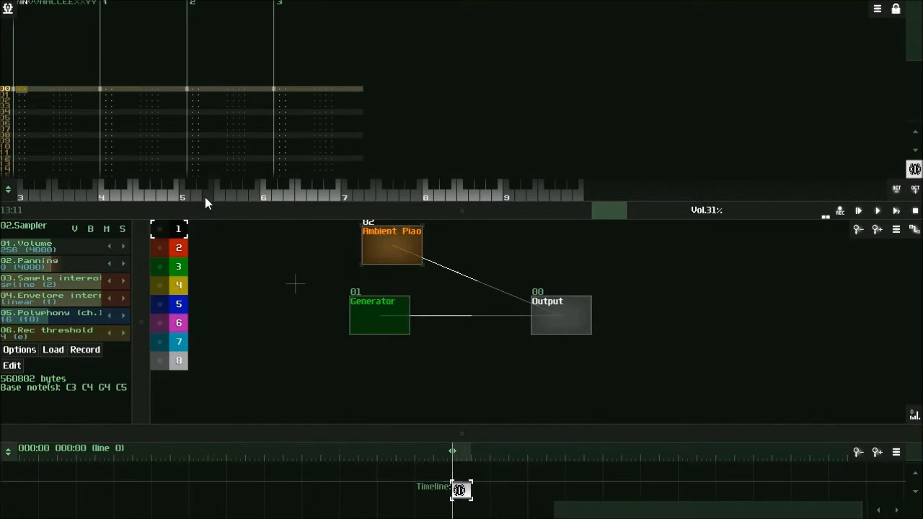
pyautogui.click(131, 200)
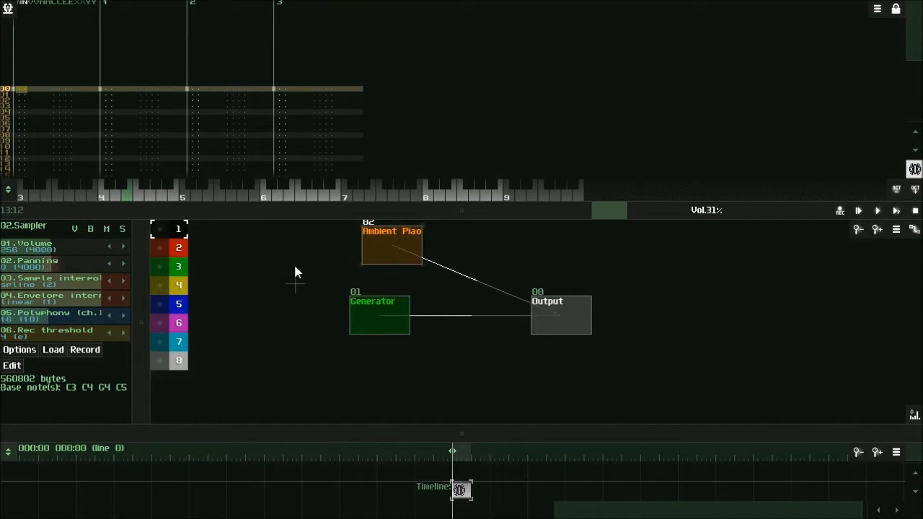
# - Enlarge the pattern editor and put the edit cursor on line 00 of the first track
pyautogui.moveTo(203, 209); pyautogui.dragTo(210, 226)
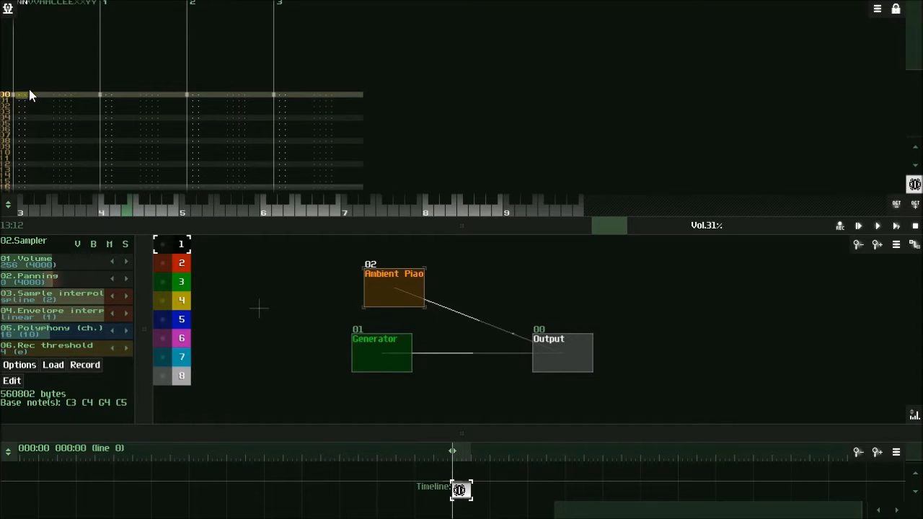
pyautogui.moveTo(207, 232); pyautogui.dragTo(213, 307)
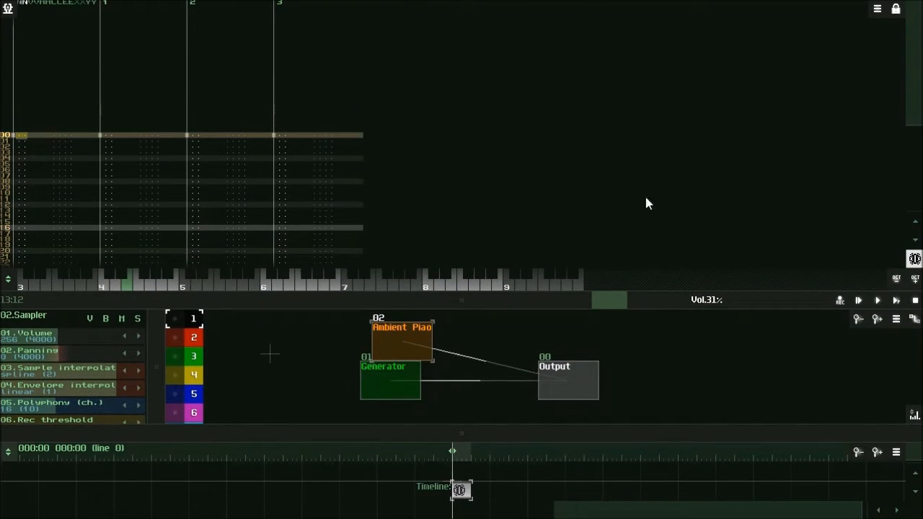
pyautogui.scroll(-9, 771, 140)
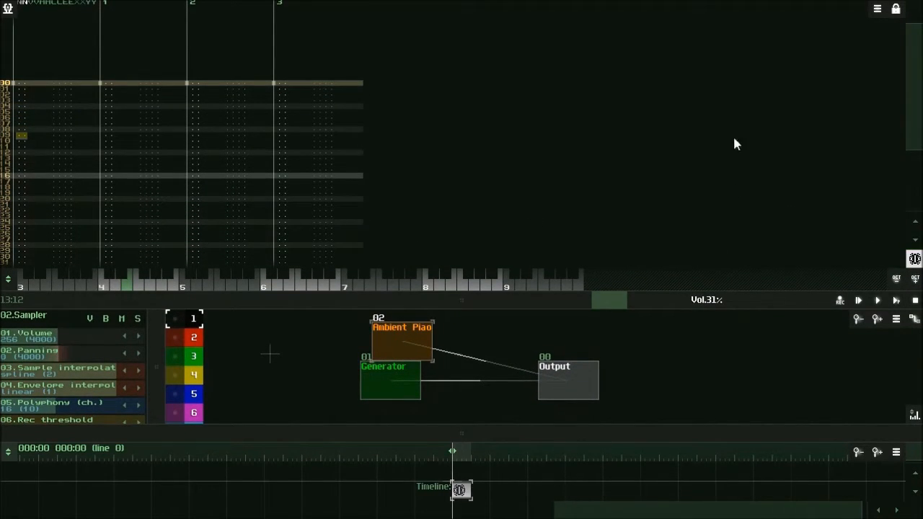
pyautogui.click(23, 87)
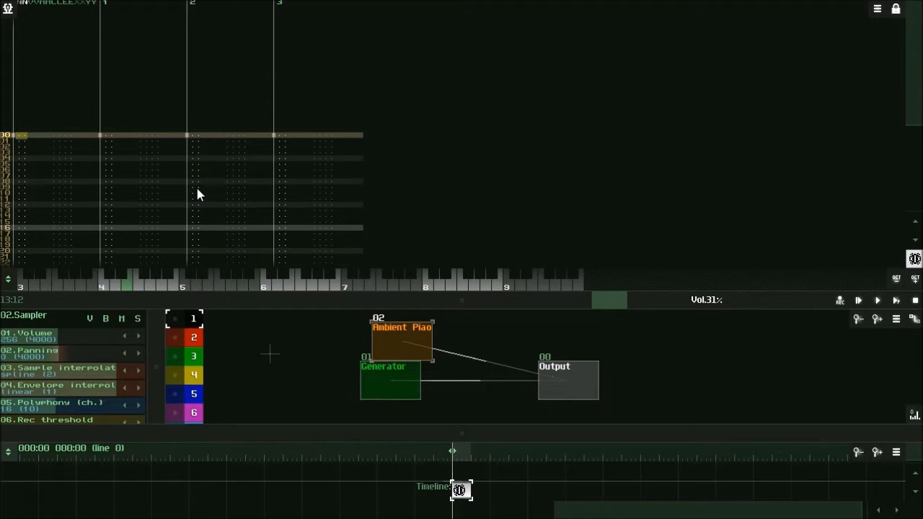
# - Examine the numbered lines of the pattern's first track from line 00 downward
pyautogui.click(20, 145)
pyautogui.click(19, 142)
pyautogui.click(20, 143)
pyautogui.click(19, 143)
pyautogui.click(20, 143)
pyautogui.click(19, 143)
pyautogui.click(20, 142)
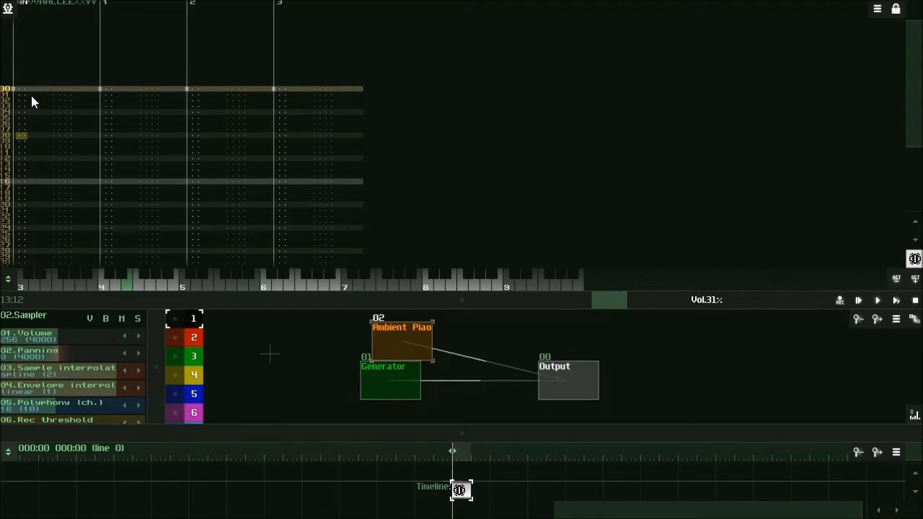
pyautogui.scroll(-1, 29, 94)
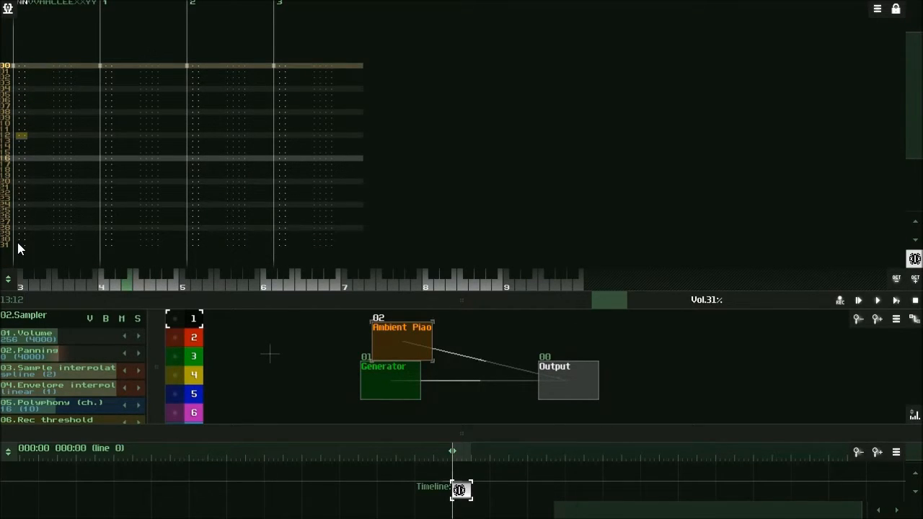
pyautogui.scroll(3, 25, 227)
pyautogui.click(20, 132)
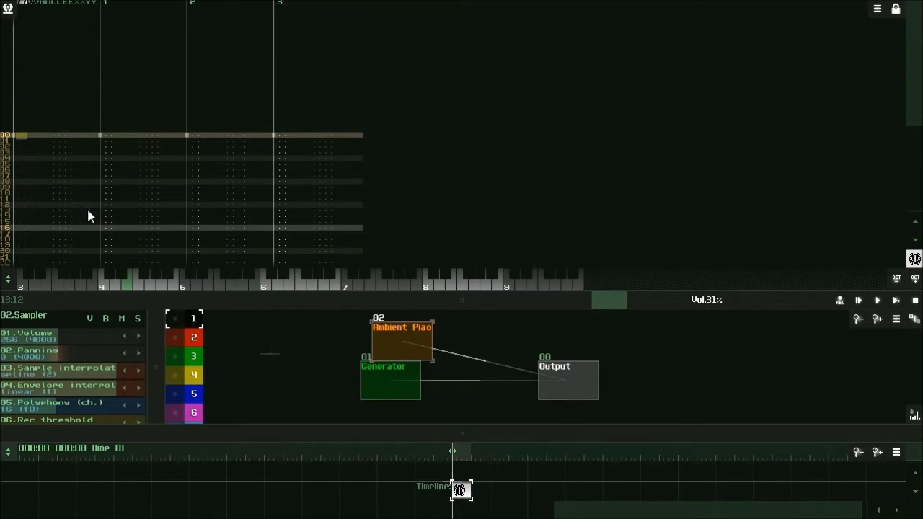
# - Play the empty pattern to watch the playhead, stop playback and return the edit cursor to line 00
pyautogui.click(876, 300)
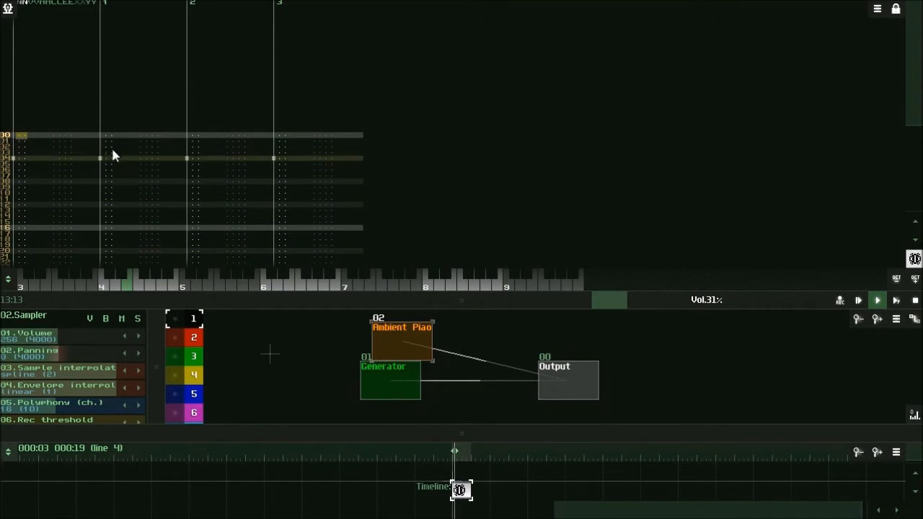
pyautogui.moveTo(912, 63); pyautogui.dragTo(914, 112)
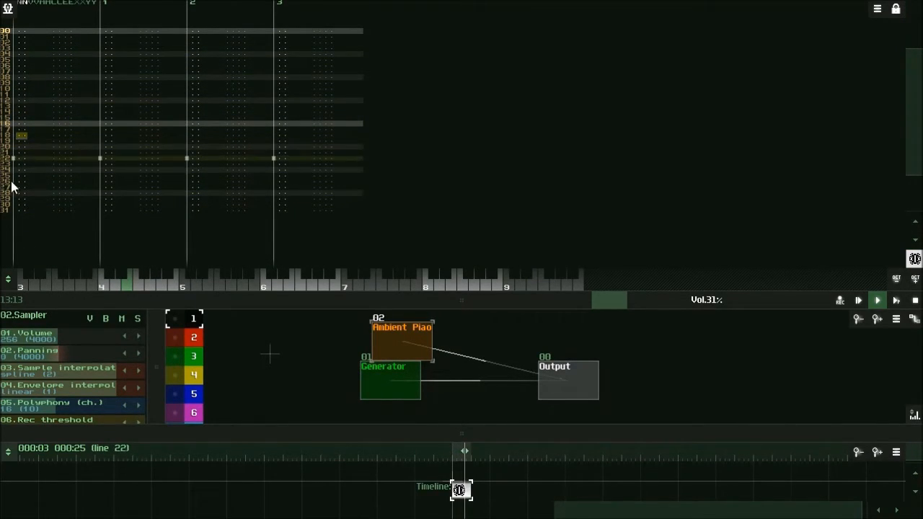
pyautogui.click(895, 300)
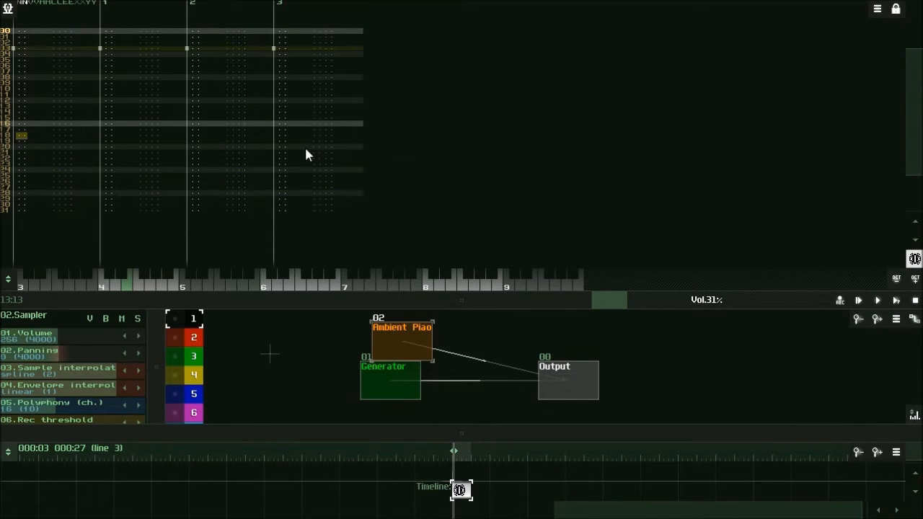
pyautogui.click(21, 34)
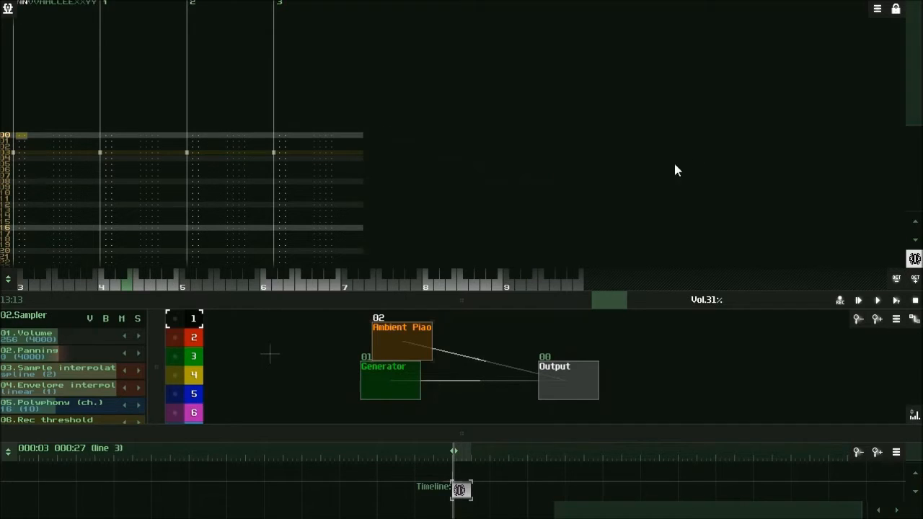
# - Turn on pattern editing and enter an A5 note for the piano module on line 00 of the first track
pyautogui.click(896, 13)
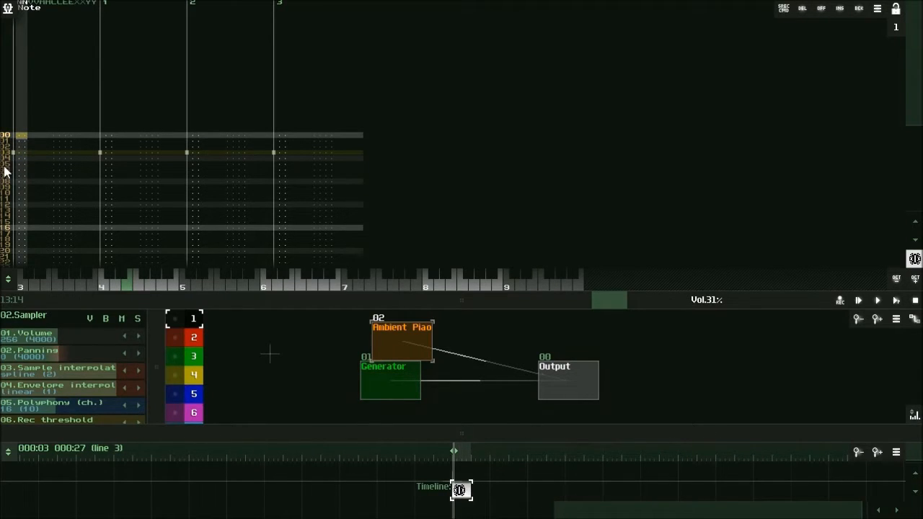
pyautogui.scroll(-4, 26, 146)
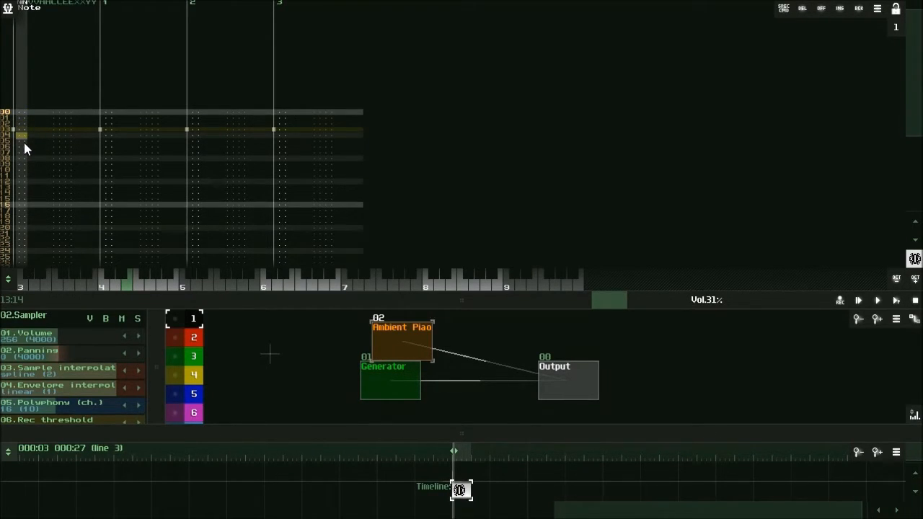
pyautogui.scroll(4, 26, 146)
pyautogui.scroll(-4, 27, 143)
pyautogui.scroll(4, 28, 143)
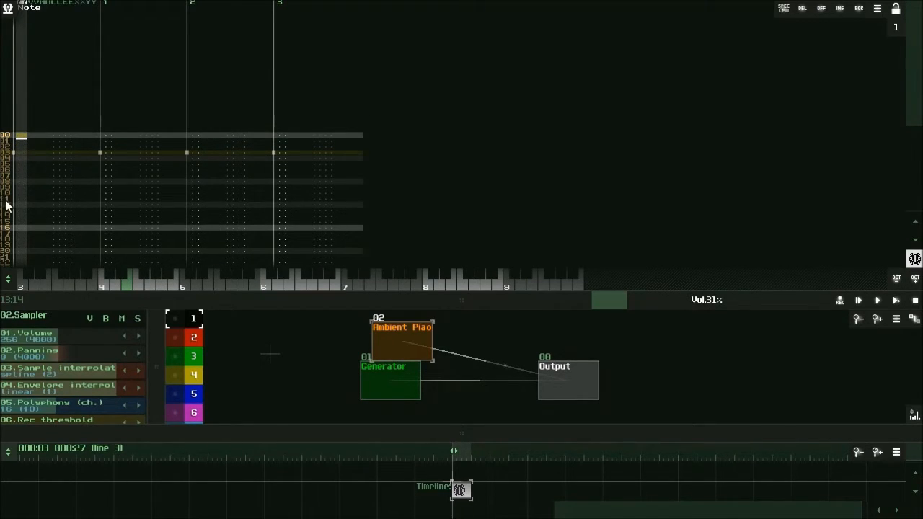
pyautogui.click(16, 228)
pyautogui.scroll(16, 20, 95)
pyautogui.click(243, 285)
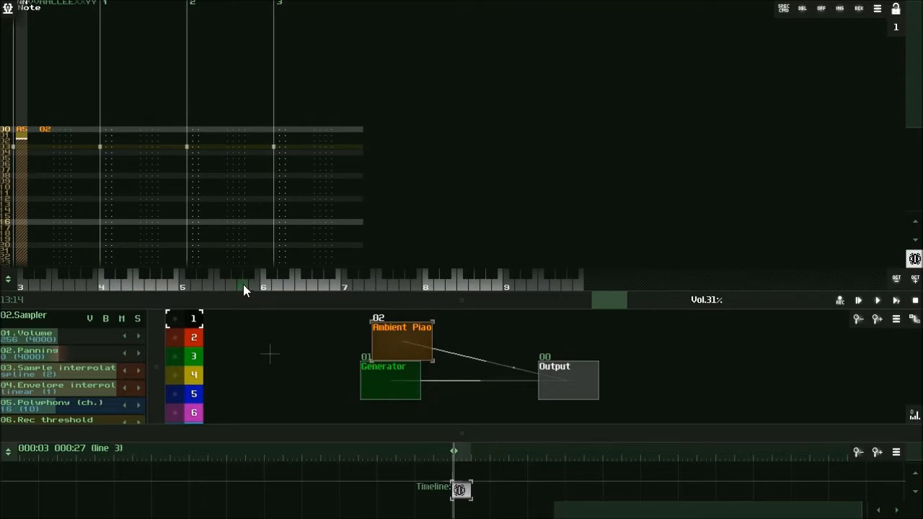
pyautogui.click(17, 135)
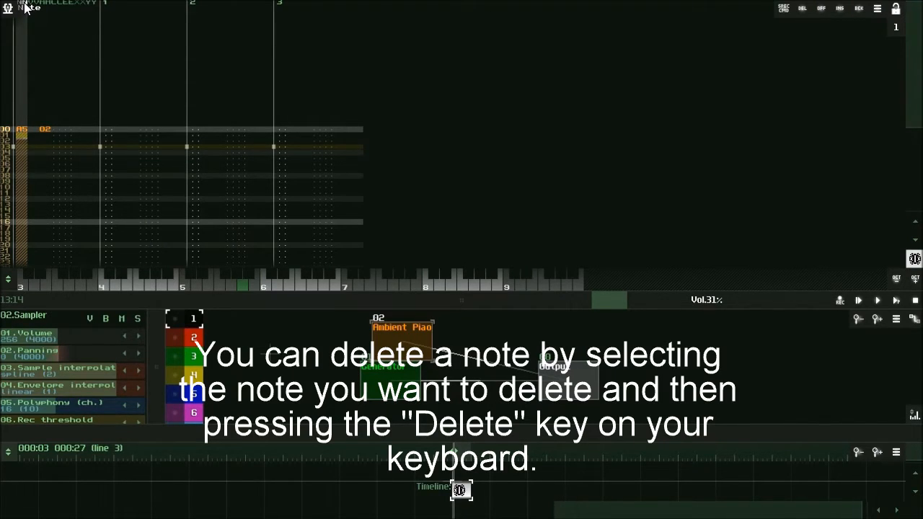
# - Move the edit cursor across the columns of all four tracks on line 00 and back to the A5 note
pyautogui.click(32, 130)
pyautogui.moveTo(36, 137); pyautogui.dragTo(57, 137)
pyautogui.press('Right')
pyautogui.press('Right')
pyautogui.press('Right')
pyautogui.press('Right')
pyautogui.press('Right')
pyautogui.press('Right')
pyautogui.press('Right')
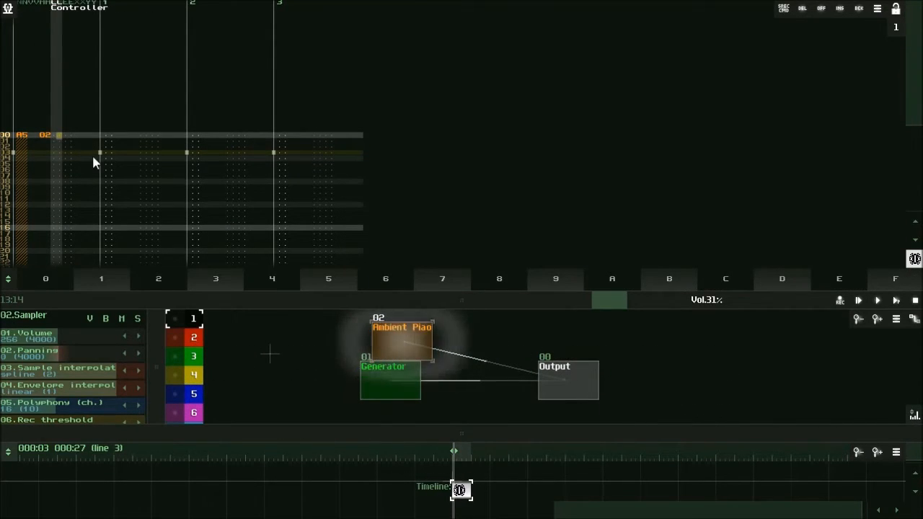
pyautogui.press('Left')
pyautogui.press('Left')
pyautogui.press('Left')
pyautogui.press('Left')
pyautogui.press('Left')
pyautogui.press('Left')
pyautogui.press('Left')
pyautogui.press('Left')
pyautogui.press('Left')
pyautogui.press('Left')
pyautogui.press('Left')
pyautogui.press('Left')
pyautogui.press('Left')
pyautogui.press('Left')
pyautogui.press('Left')
pyautogui.press('Left')
pyautogui.press('Left')
pyautogui.press('Left')
pyautogui.press('Left')
pyautogui.press('Left')
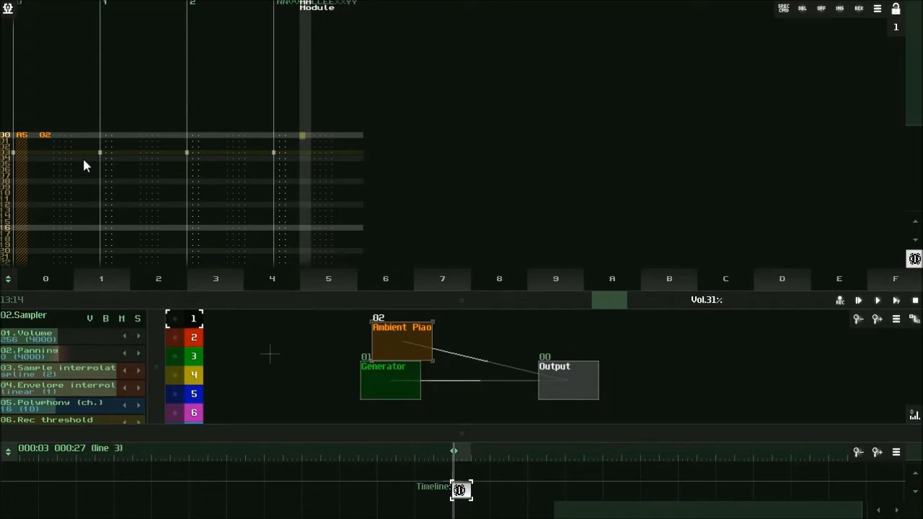
pyautogui.press('Right')
pyautogui.press('Right')
pyautogui.press('Right')
pyautogui.press('Right')
pyautogui.press('Right')
pyautogui.press('Right')
pyautogui.press('Right')
pyautogui.press('Right')
pyautogui.press('Right')
pyautogui.press('Down')
pyautogui.press('Up')
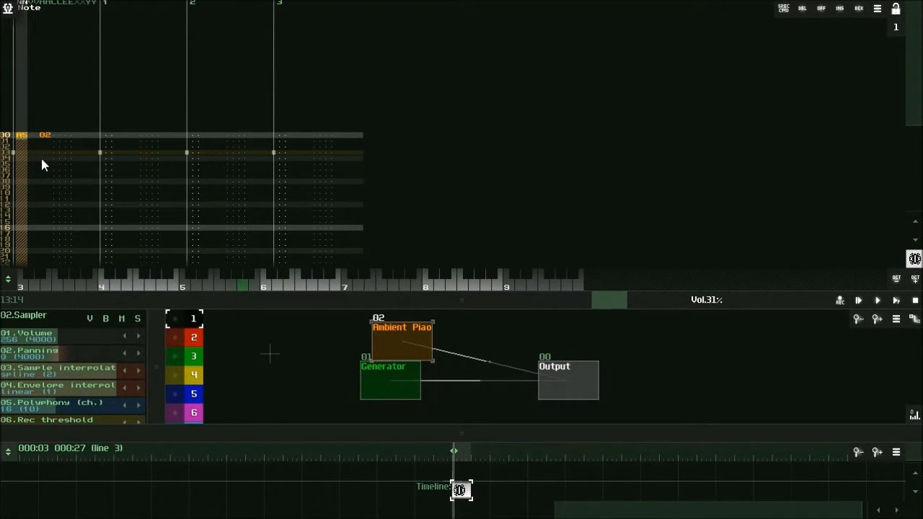
# - Examine the Velocity, Module, Controller, Effect and Parameter columns of the first track on line 00, ending on the Note column
pyautogui.press('Right')
pyautogui.press('Right')
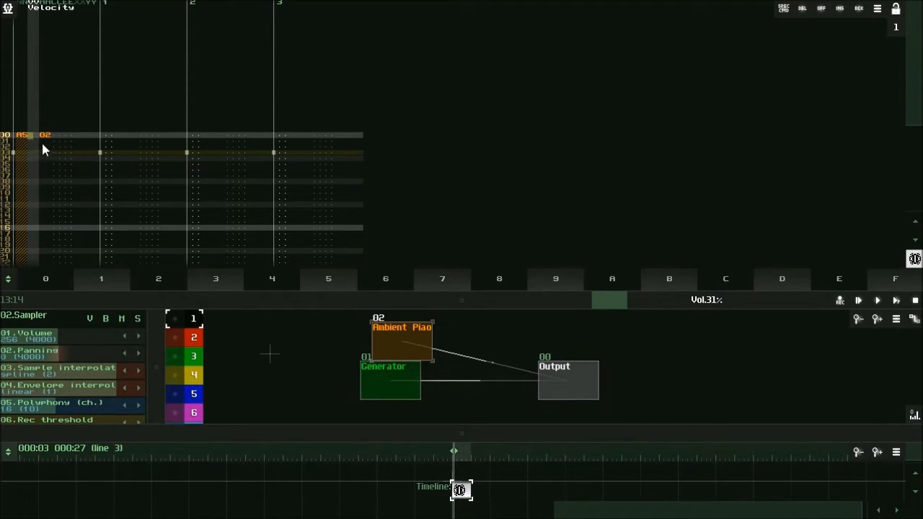
pyautogui.press('Right')
pyautogui.press('Right')
pyautogui.press('Right')
pyautogui.press('Right')
pyautogui.press('Right')
pyautogui.press('Right')
pyautogui.press('Right')
pyautogui.press('Right')
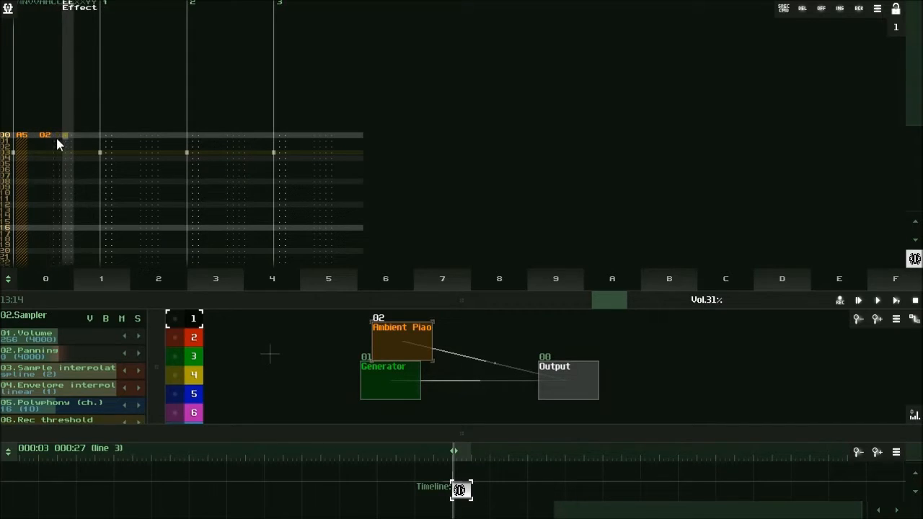
pyautogui.press('Right')
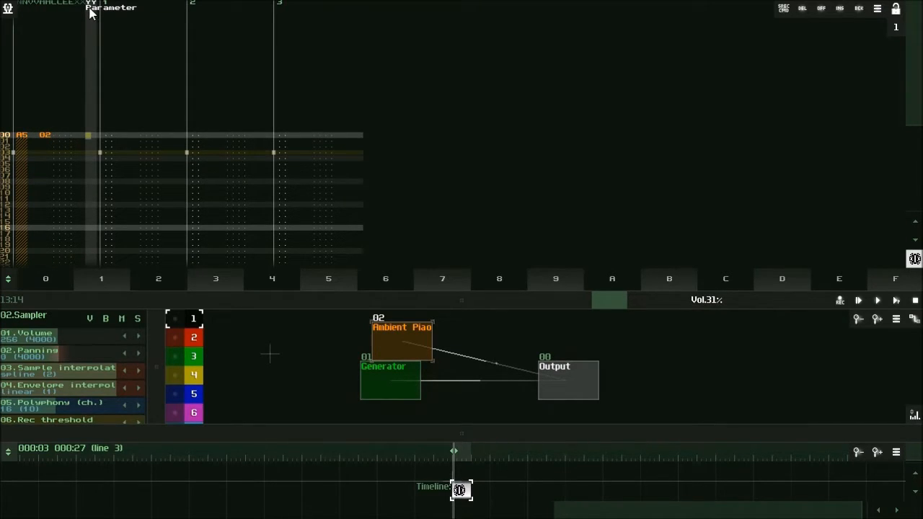
pyautogui.press('Left')
pyautogui.press('Left')
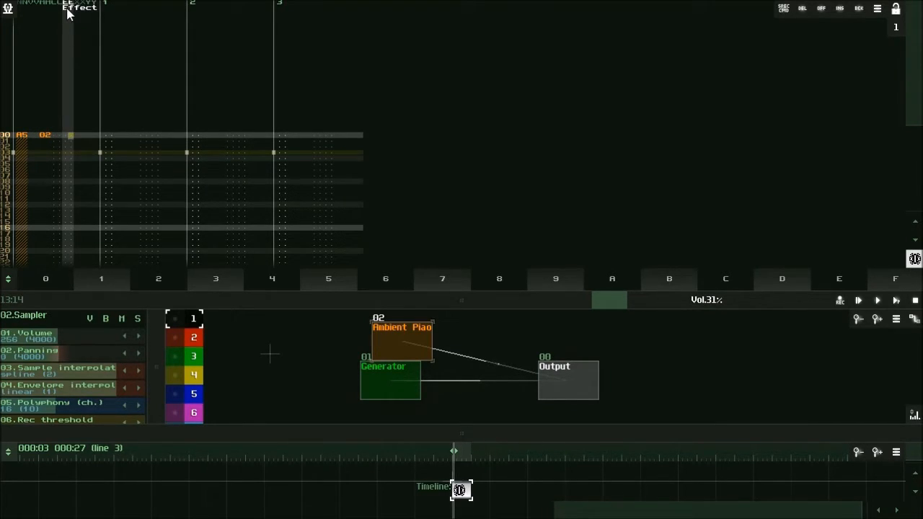
pyautogui.press('Left')
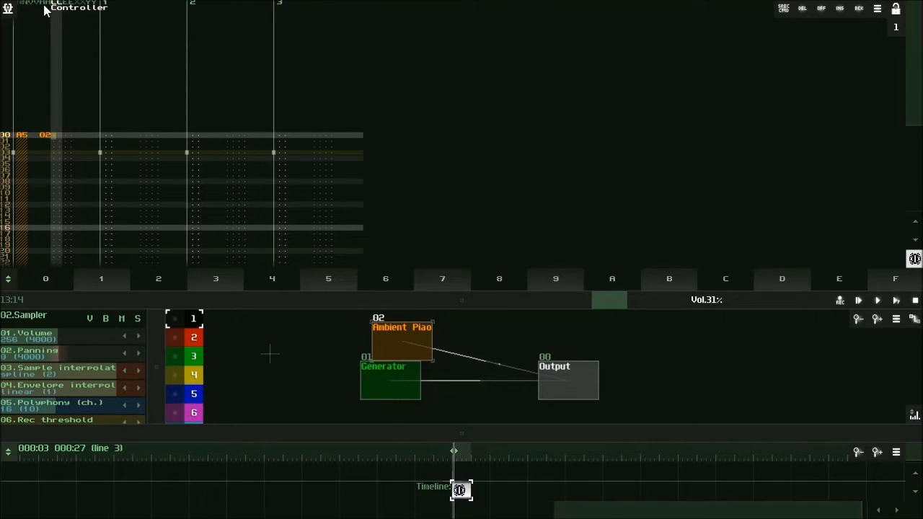
pyautogui.press('Left')
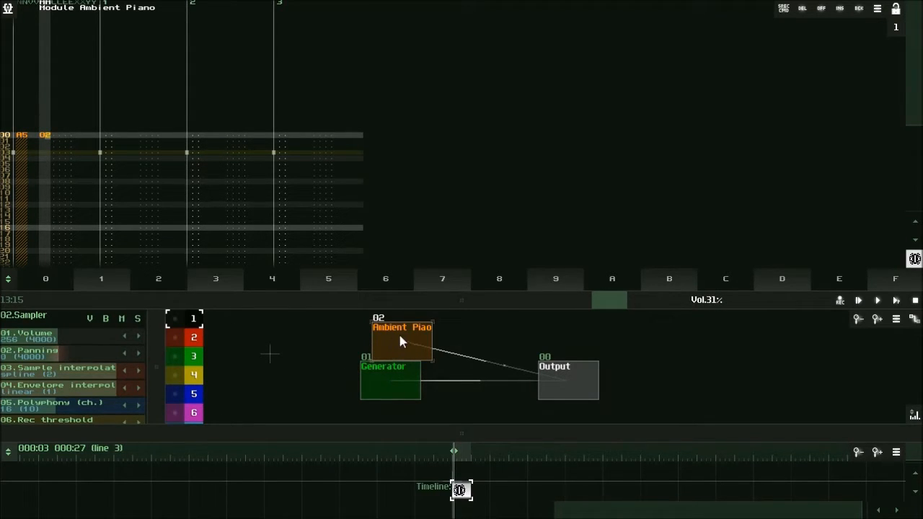
pyautogui.click(37, 150)
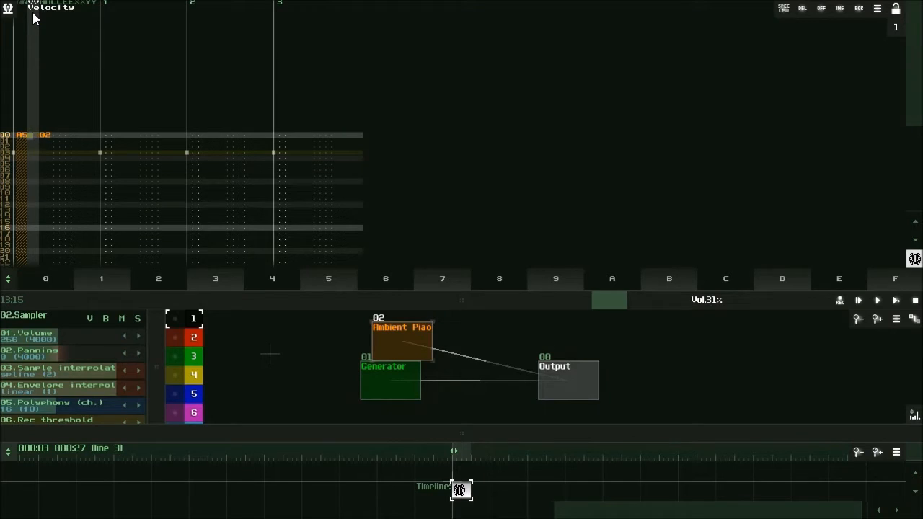
pyautogui.press('Left')
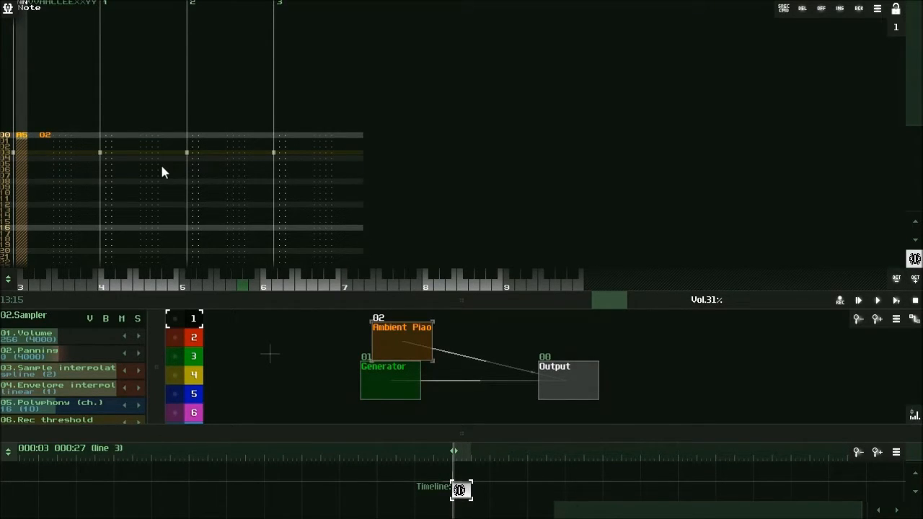
# - Enter piano notes B5 on line 04 and c6 (C-sharp) on line 08 of the first track
pyautogui.press('Down')
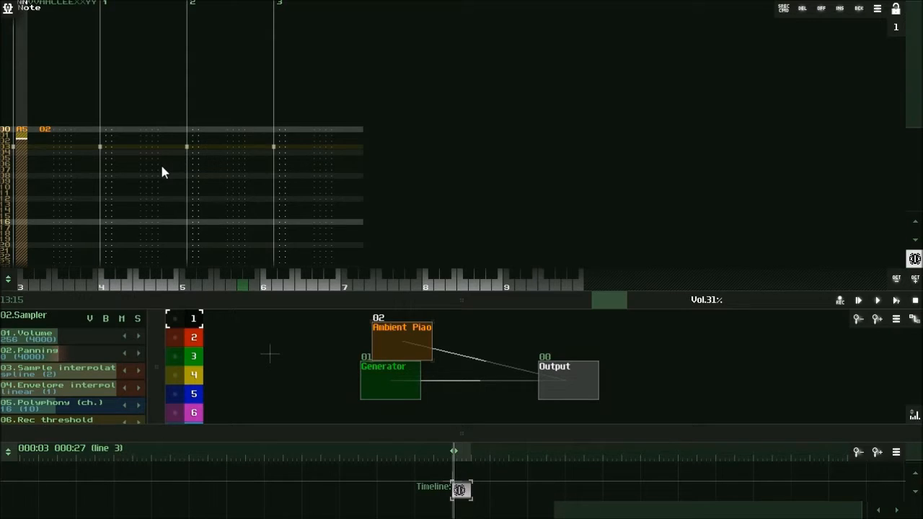
pyautogui.press('Down')
pyautogui.press('Down')
pyautogui.press('Down')
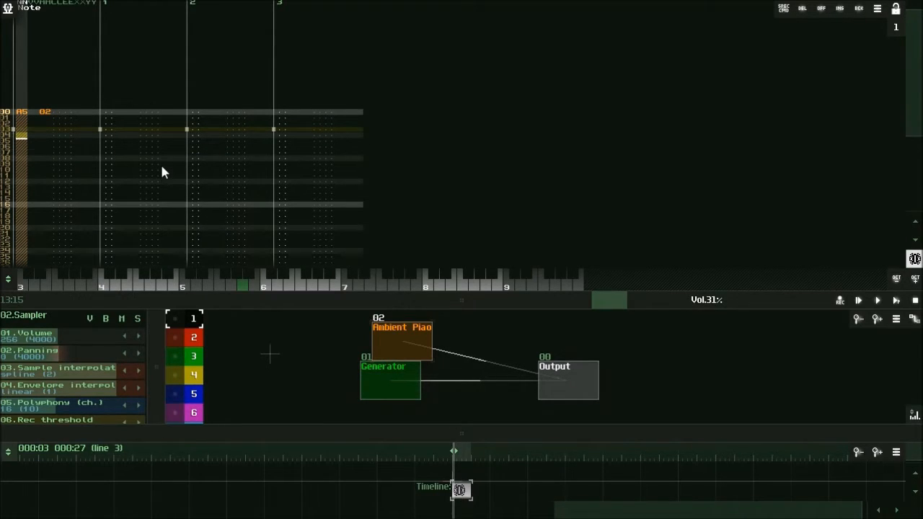
pyautogui.click(255, 285)
pyautogui.press('Down')
pyautogui.press('Down')
pyautogui.press('Down')
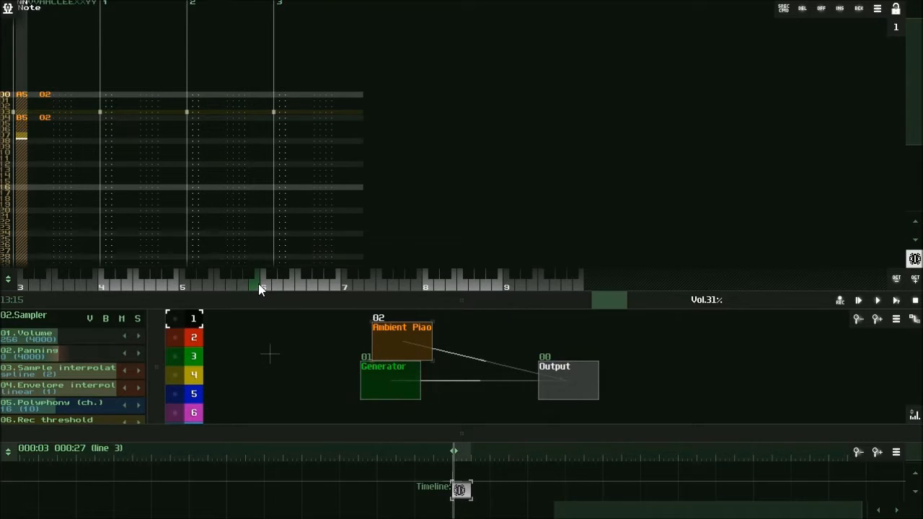
pyautogui.click(271, 273)
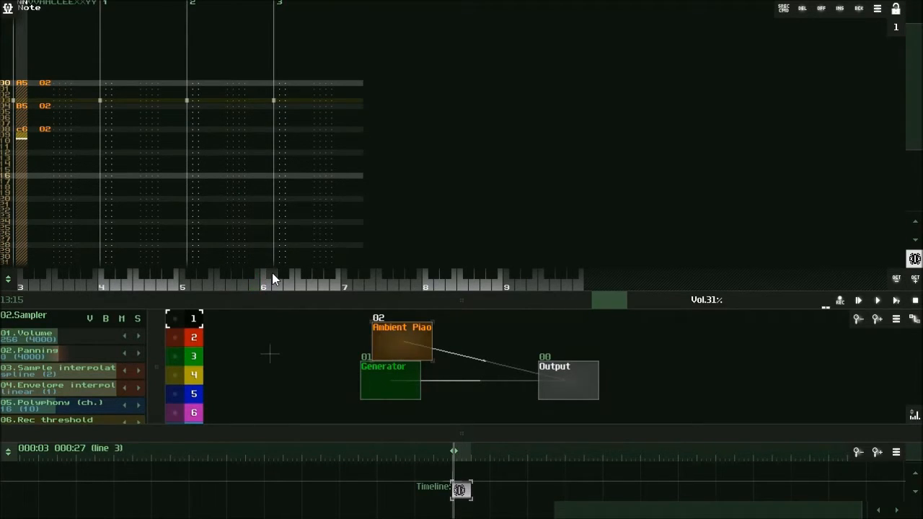
# - Enter piano notes D6, E6 and f6 (F-sharp) on lines 12, 16 and 20 of the first track
pyautogui.press('Down')
pyautogui.press('Down')
pyautogui.press('Down')
pyautogui.click(277, 285)
pyautogui.press('Down')
pyautogui.press('Down')
pyautogui.press('Down')
pyautogui.click(289, 287)
pyautogui.press('Down')
pyautogui.press('Down')
pyautogui.press('Down')
pyautogui.click(307, 280)
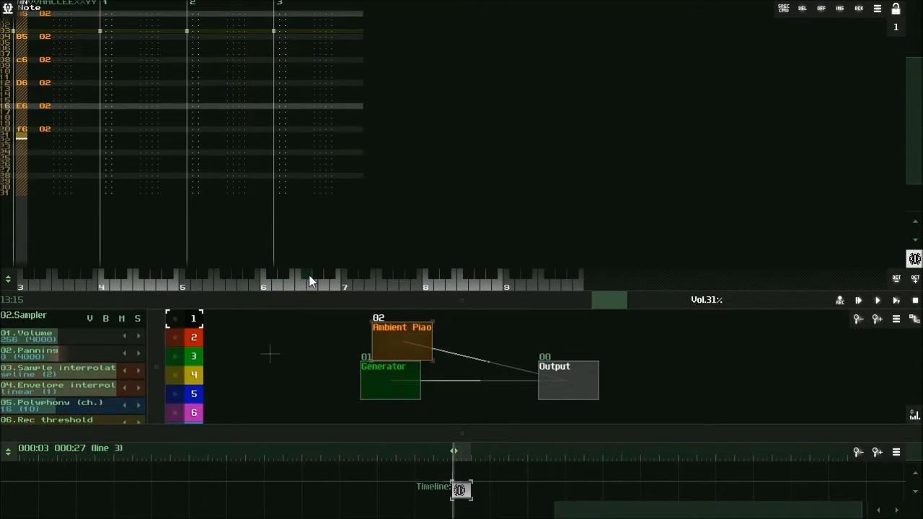
# - Complete the scale with piano notes g6 (G-sharp) on line 24 and A6 on line 28 of the first track
pyautogui.press('Down')
pyautogui.press('Down')
pyautogui.press('Down')
pyautogui.click(321, 283)
pyautogui.press('Down')
pyautogui.press('Down')
pyautogui.press('Down')
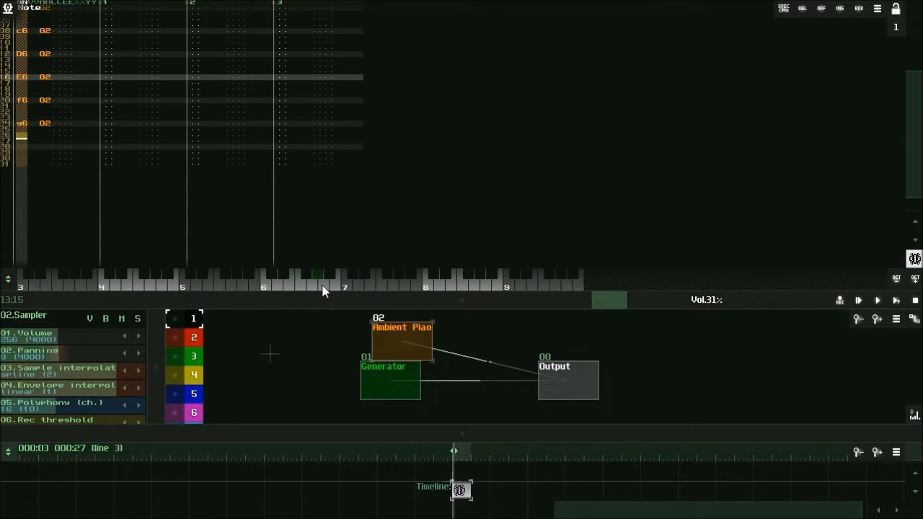
pyautogui.click(324, 289)
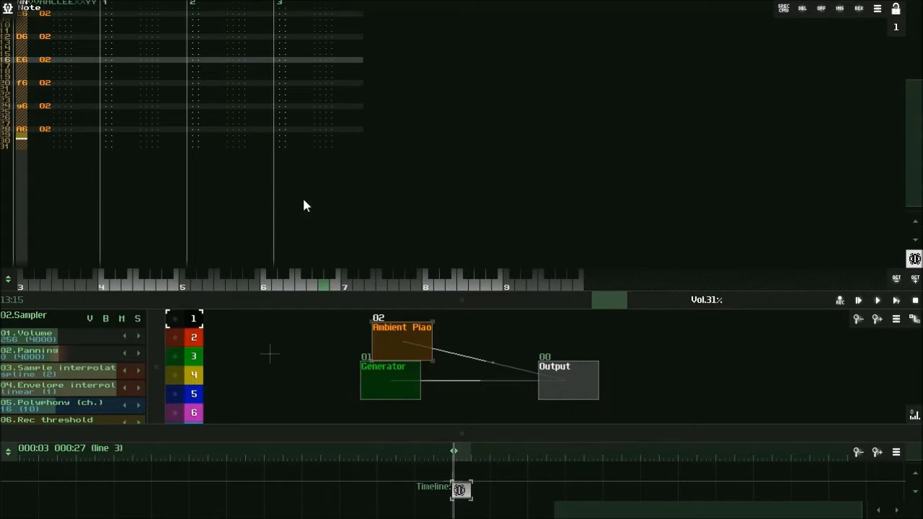
# - Play the pattern to hear the piano scale from A5 to A6, and stop playback
pyautogui.scroll(6, 302, 206)
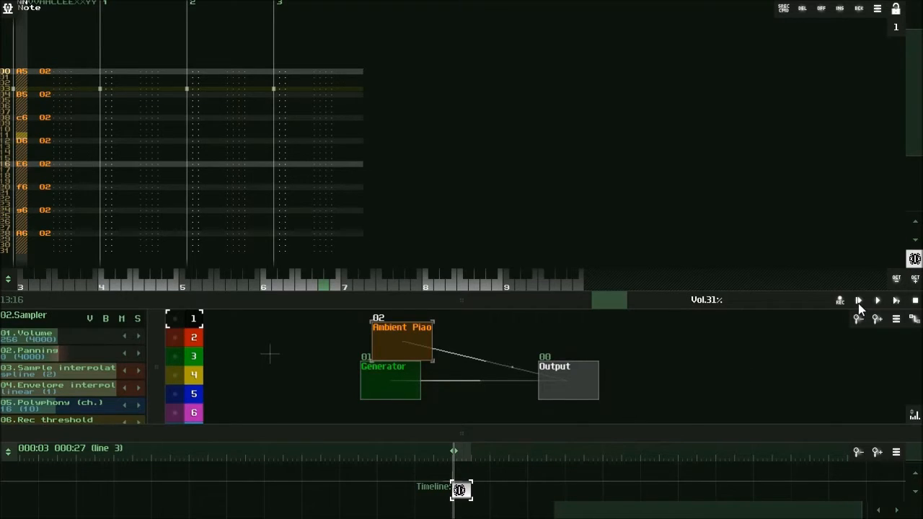
pyautogui.click(877, 299)
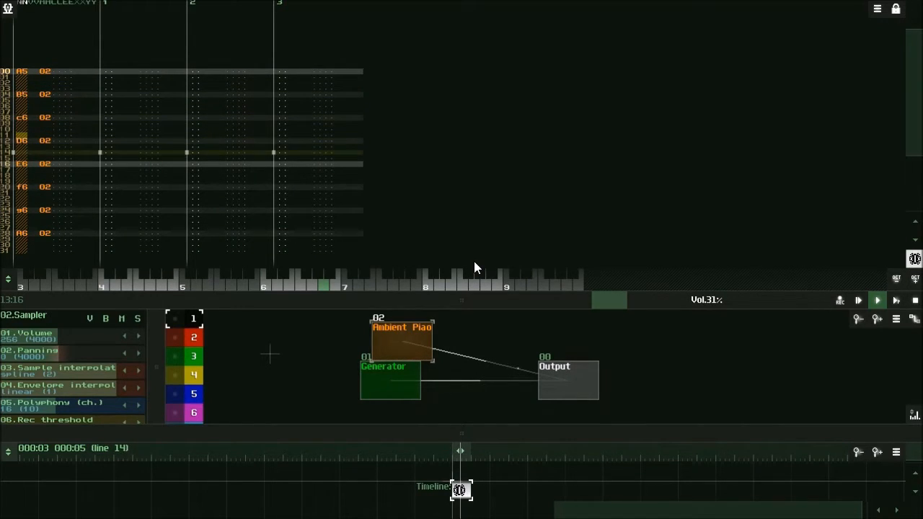
pyautogui.click(915, 301)
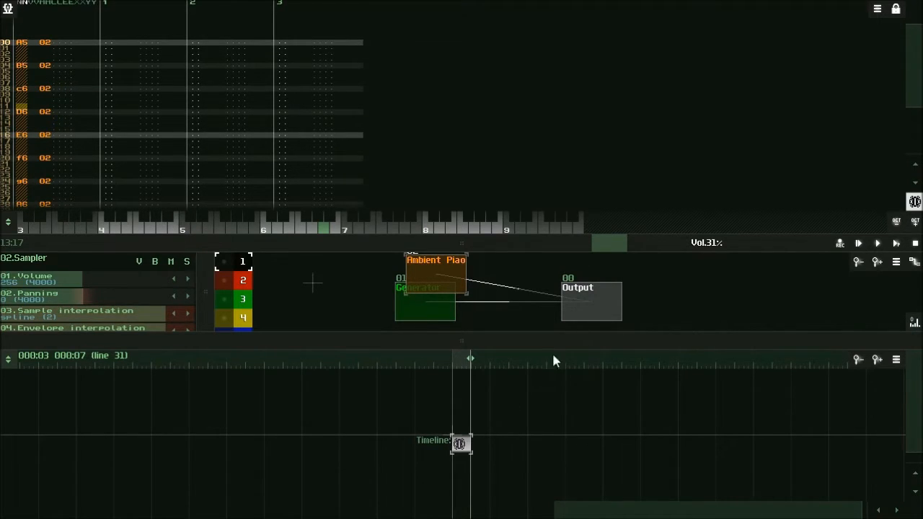
# - Enlarge the timeline over the module view and add a new pattern after the existing one
pyautogui.moveTo(497, 343); pyautogui.dragTo(515, 254)
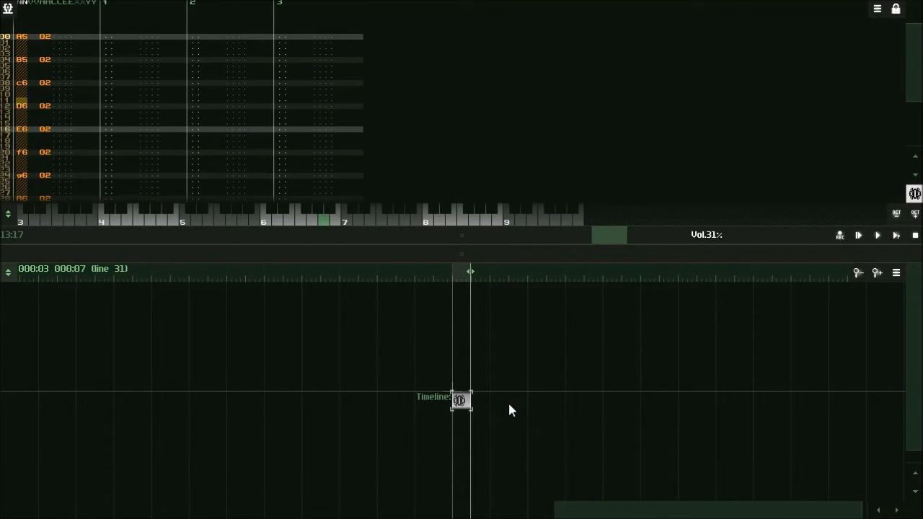
pyautogui.doubleClick(488, 398)
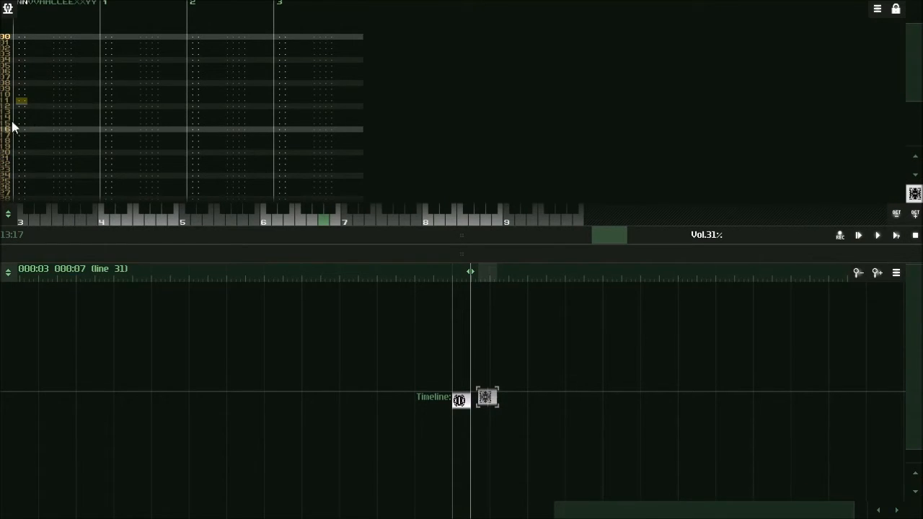
# - Switch between the two patterns to compare their contents and move the new one directly against the end of the first
pyautogui.click(460, 402)
pyautogui.click(483, 397)
pyautogui.click(461, 402)
pyautogui.click(486, 400)
pyautogui.moveTo(487, 404)
pyautogui.mouseDown()
pyautogui.moveTo(489, 395)
pyautogui.moveTo(481, 409)
pyautogui.mouseUp()
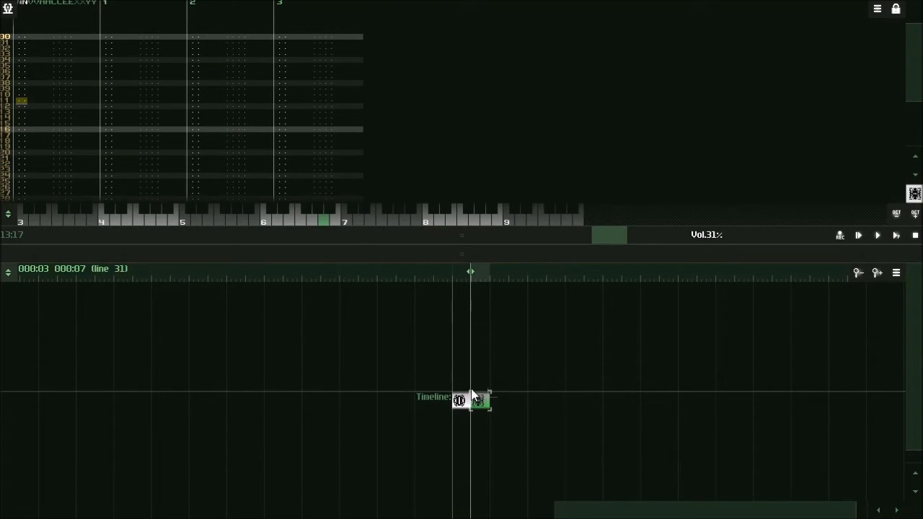
# - Bring back the module view and enter piano notes E5, G5 and B5 on lines 00 to 02 of the new pattern
pyautogui.moveTo(167, 250); pyautogui.dragTo(174, 409)
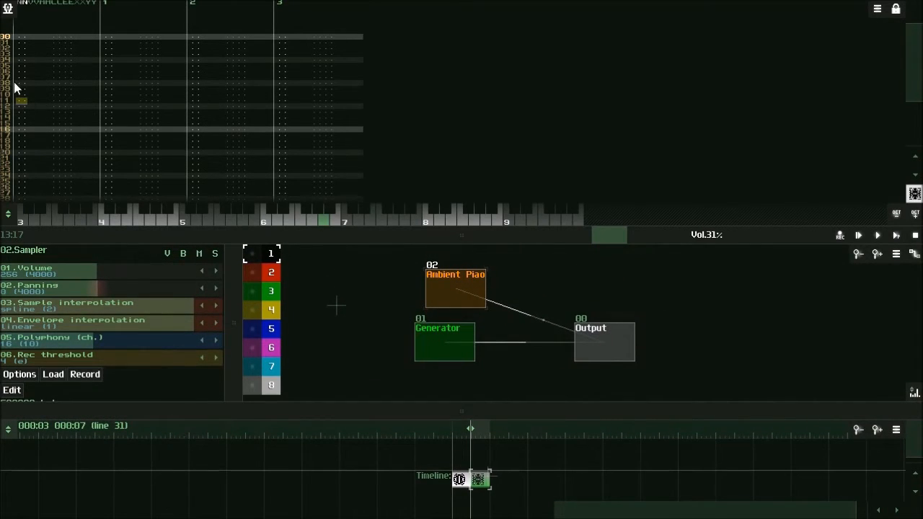
pyautogui.click(17, 36)
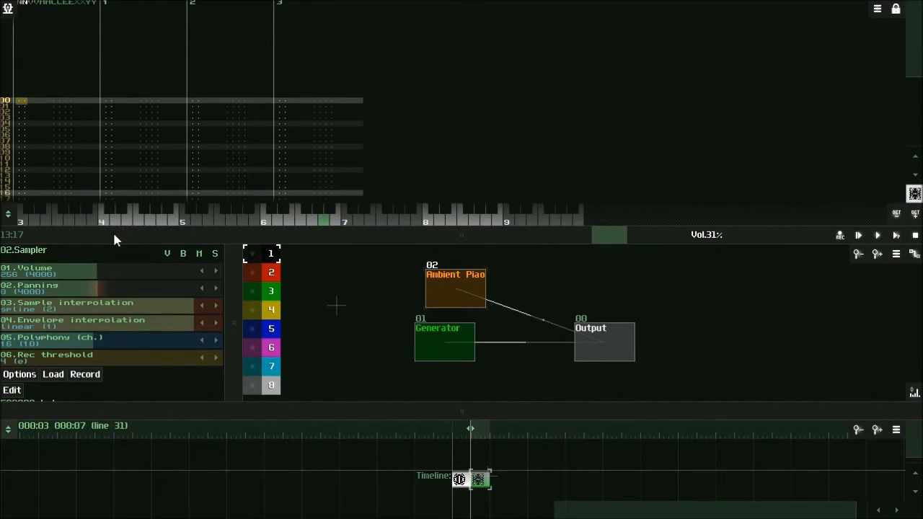
pyautogui.press('space')
pyautogui.click(214, 218)
pyautogui.click(236, 217)
pyautogui.click(258, 218)
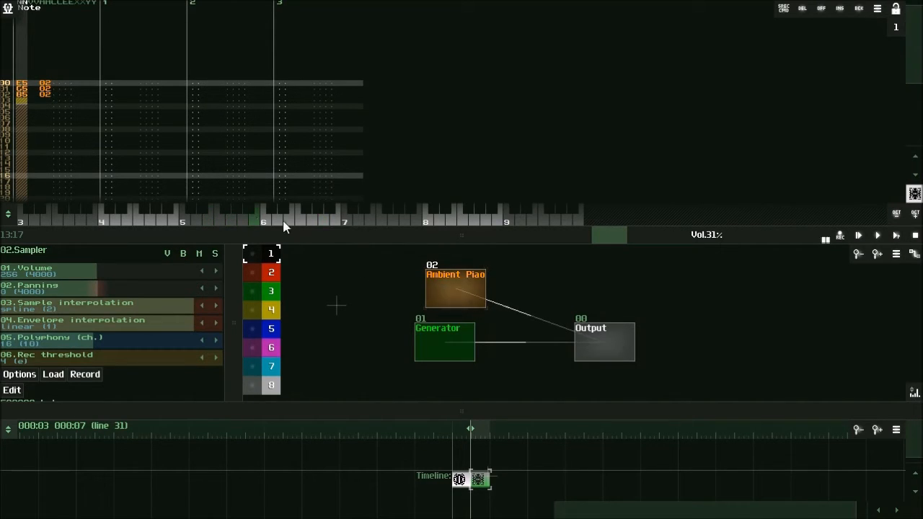
# - Delete the second pattern from the timeline and confirm its removal
pyautogui.rightClick(481, 487)
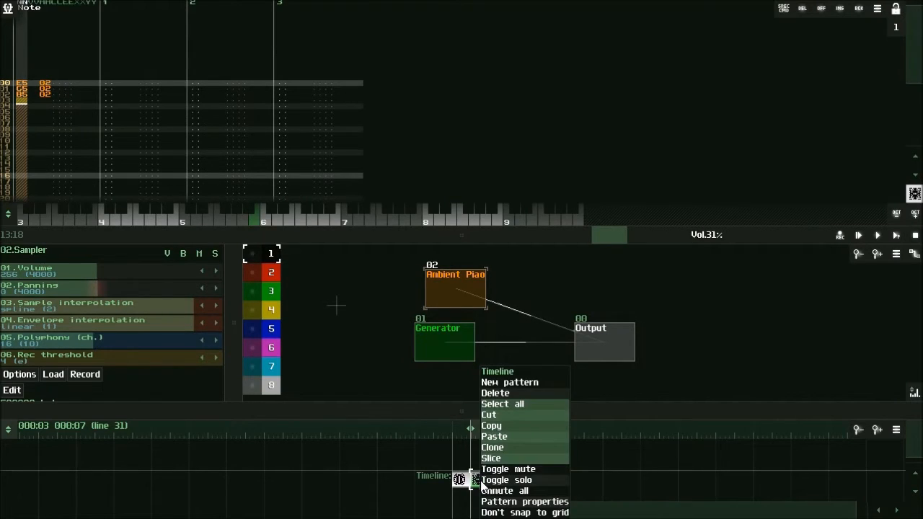
pyautogui.click(505, 394)
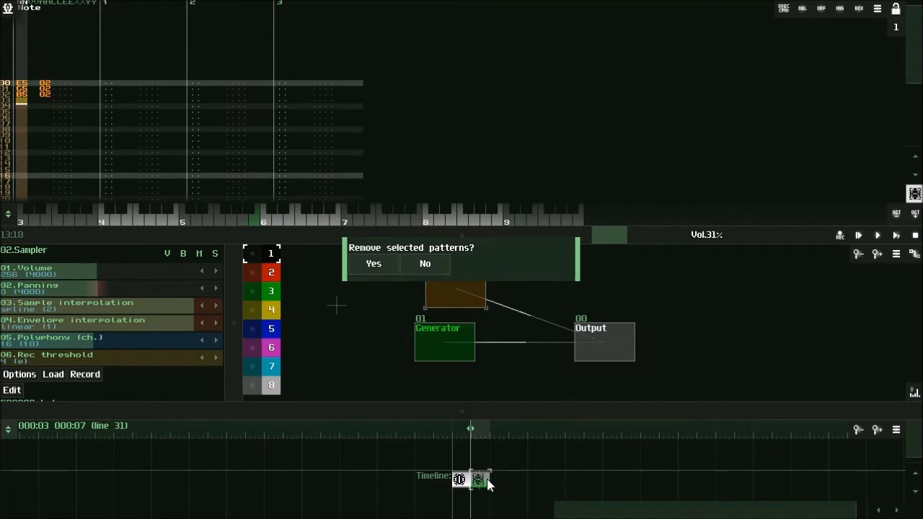
pyautogui.click(373, 266)
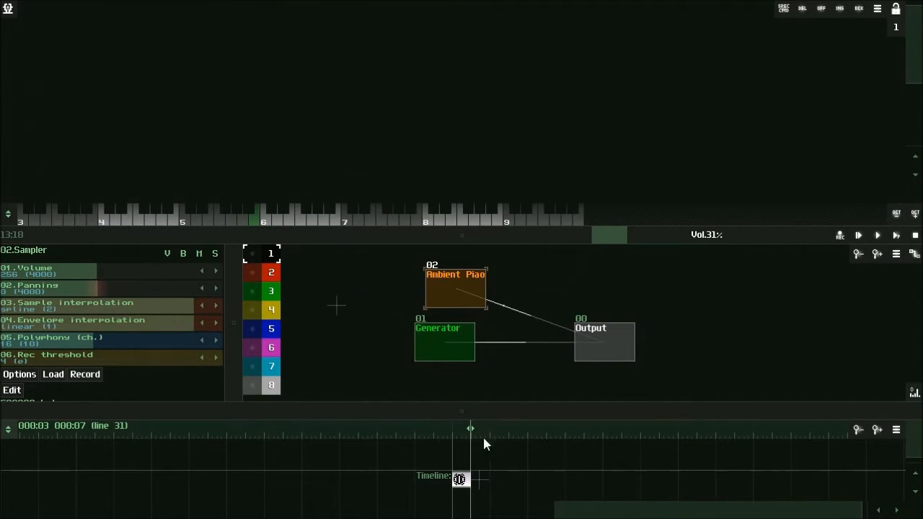
# - Add another empty pattern after the first one on the timeline and delete it again
pyautogui.doubleClick(483, 480)
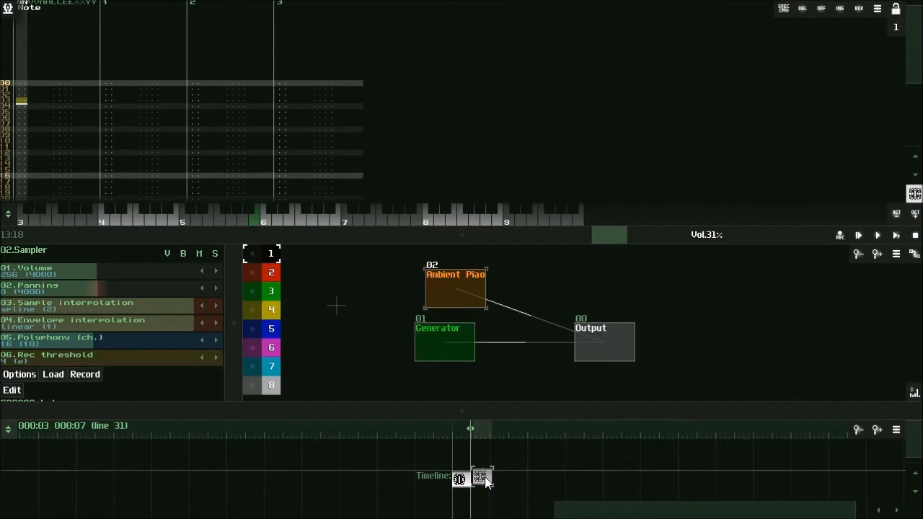
pyautogui.press('Delete')
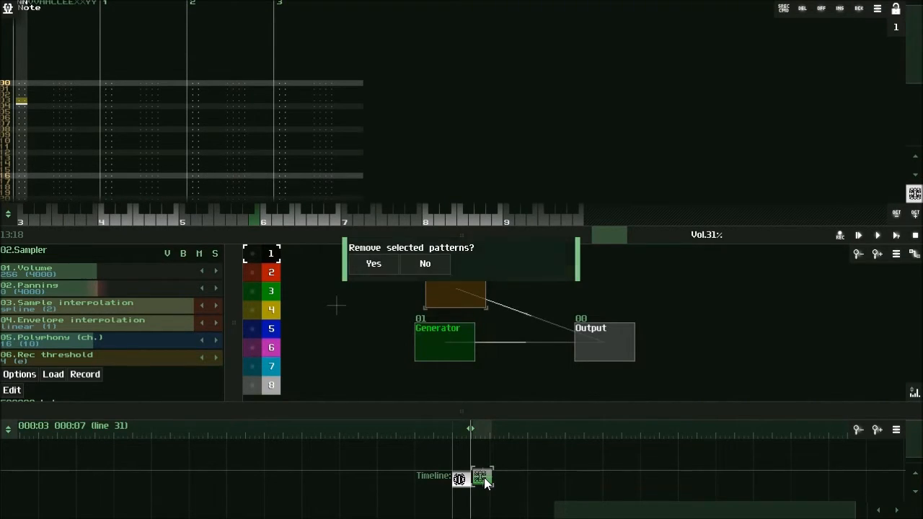
pyautogui.click(375, 265)
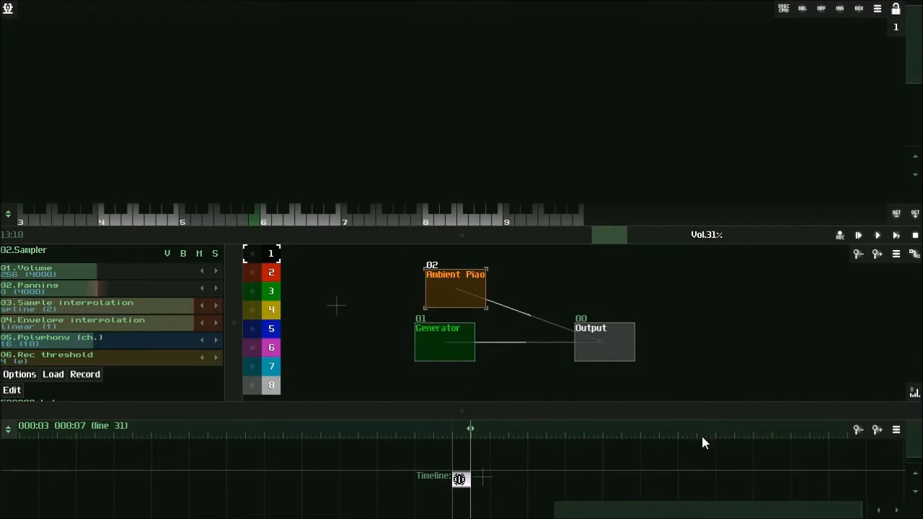
pyautogui.click(895, 431)
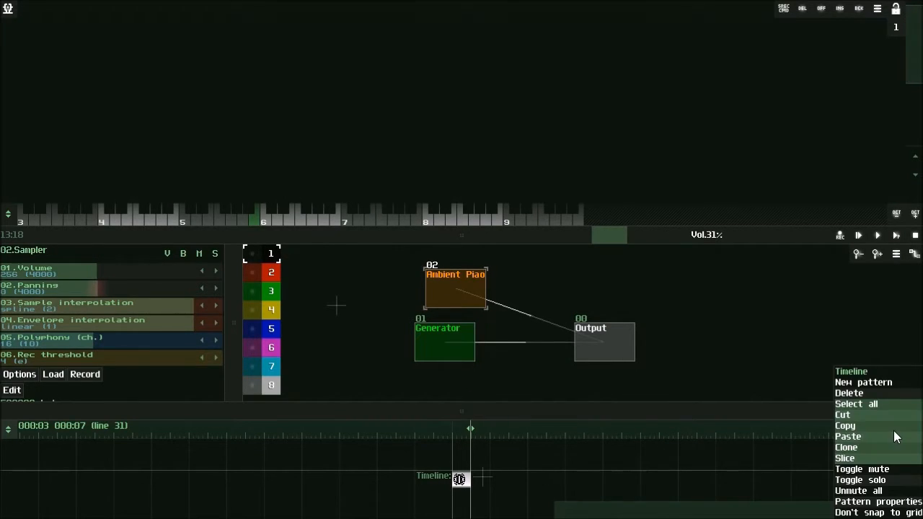
pyautogui.click(874, 389)
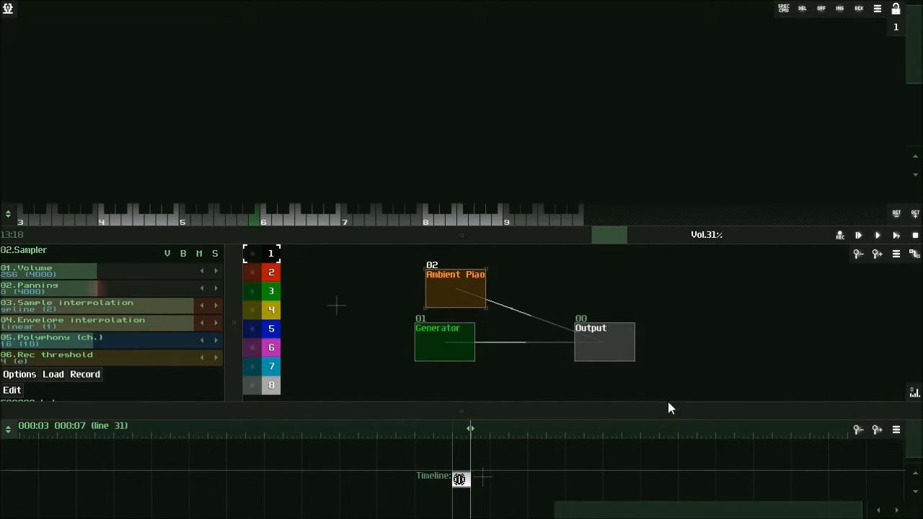
pyautogui.click(459, 480)
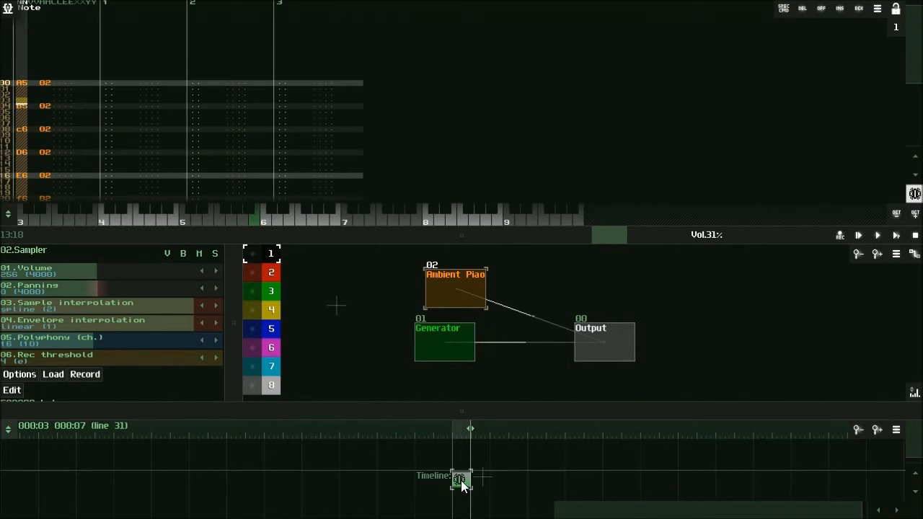
pyautogui.click(897, 432)
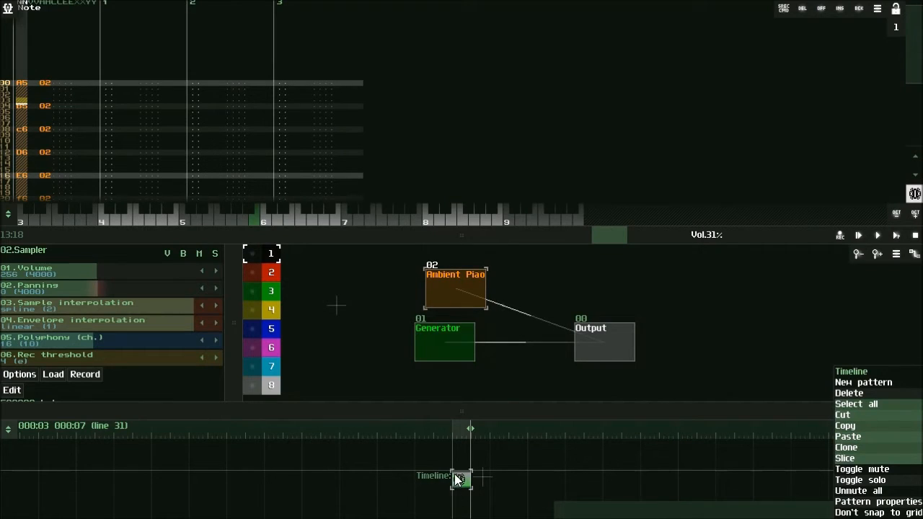
pyautogui.click(862, 393)
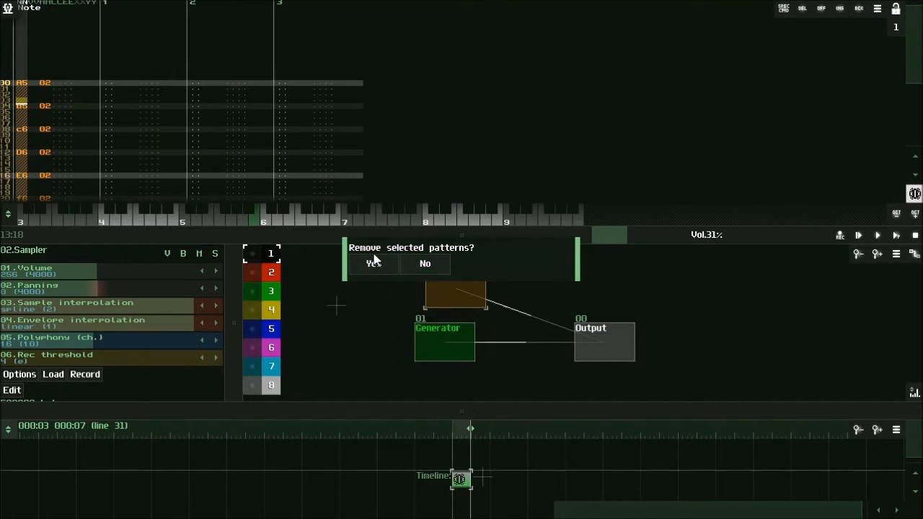
pyautogui.click(424, 264)
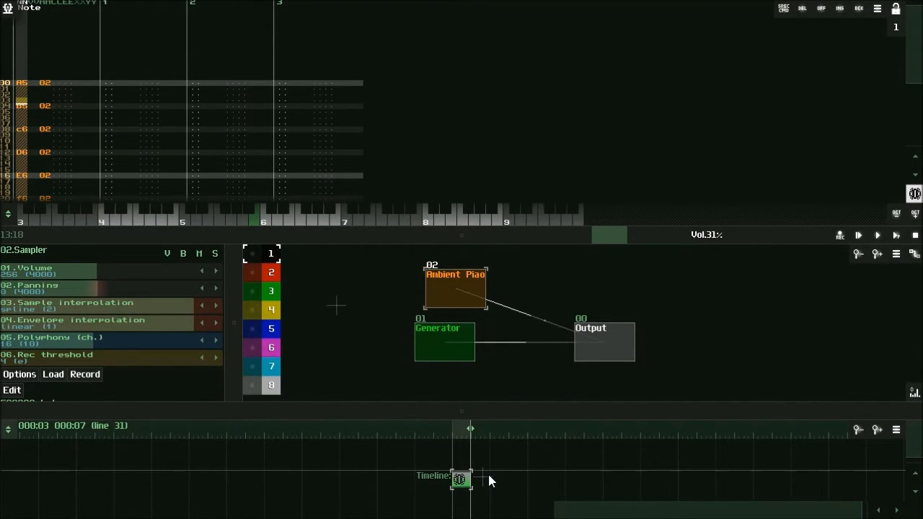
# - Add two new empty patterns in a row directly after the piano pattern on the timeline
pyautogui.click(896, 430)
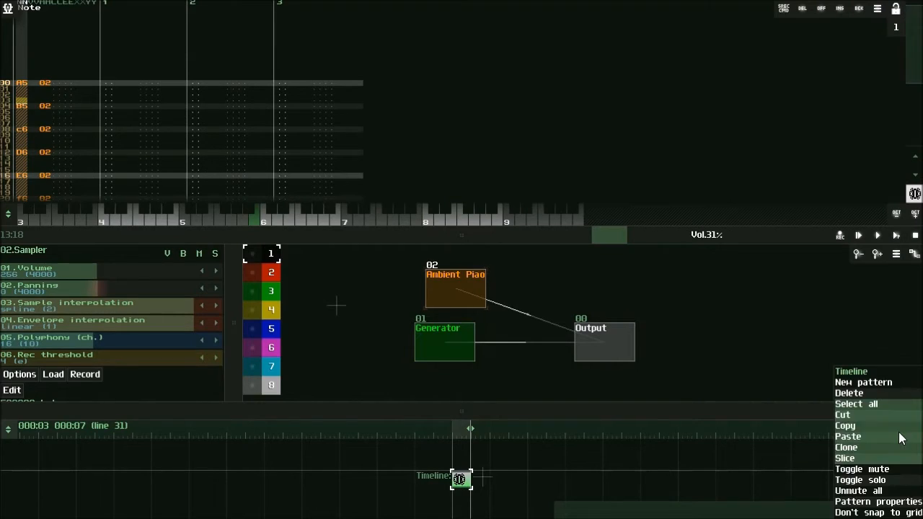
pyautogui.click(878, 383)
pyautogui.moveTo(476, 477)
pyautogui.mouseDown()
pyautogui.moveTo(486, 472)
pyautogui.moveTo(488, 486)
pyautogui.moveTo(479, 484)
pyautogui.mouseUp()
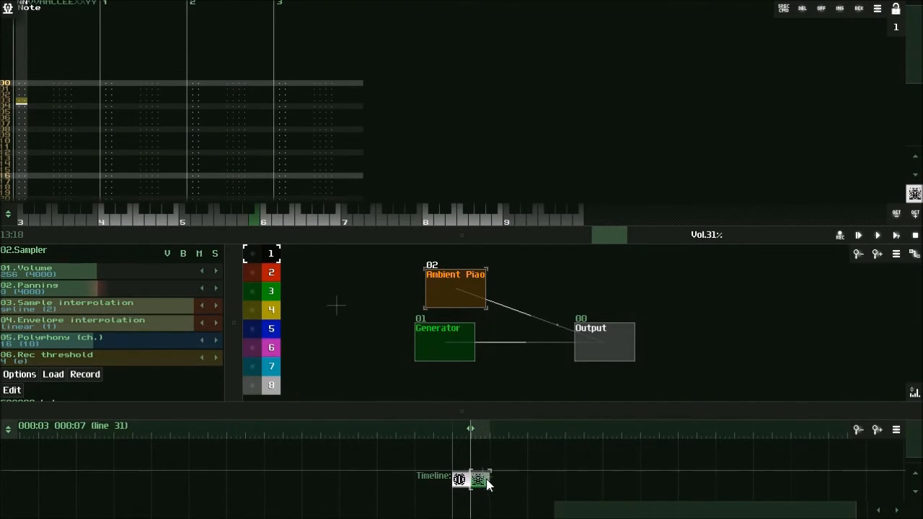
pyautogui.moveTo(484, 477)
pyautogui.mouseDown()
pyautogui.moveTo(499, 467)
pyautogui.moveTo(498, 482)
pyautogui.mouseUp()
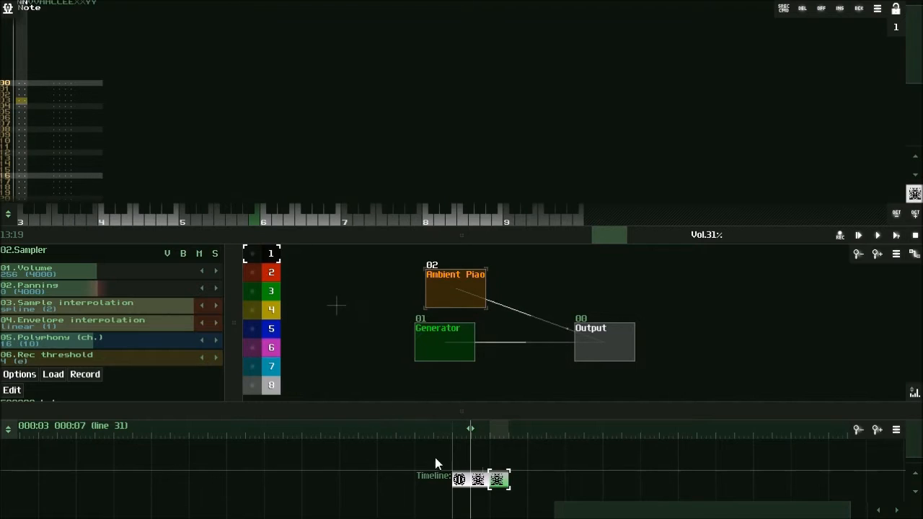
# - Switch back and forth between the second and third timeline patterns to compare their number of tracks
pyautogui.click(478, 480)
pyautogui.click(497, 483)
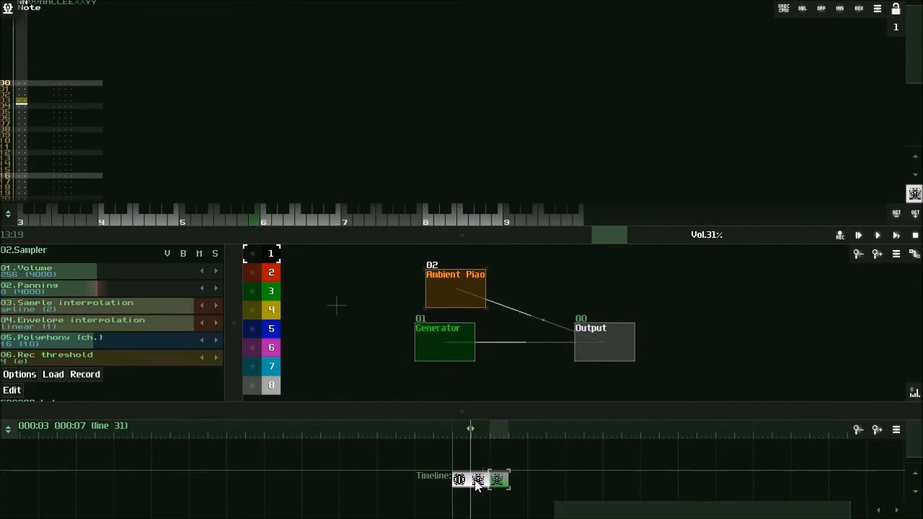
pyautogui.click(477, 482)
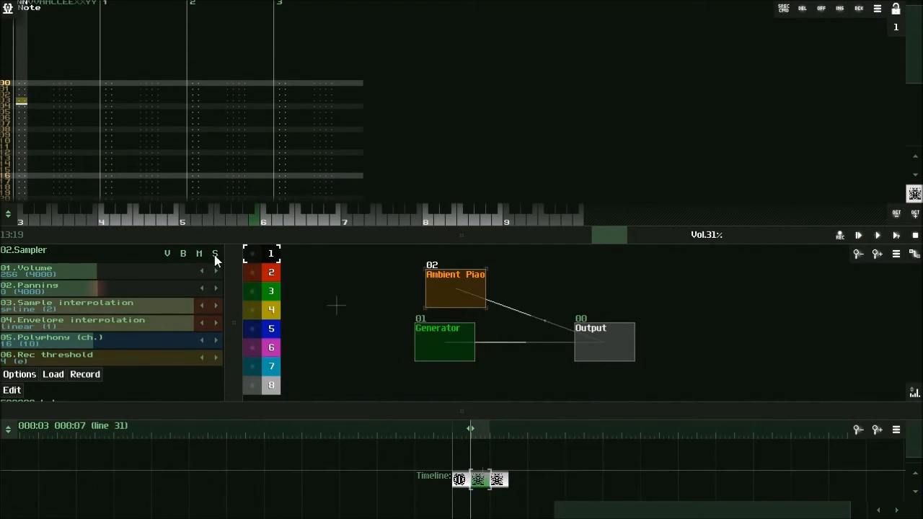
pyautogui.click(496, 485)
pyautogui.click(482, 484)
pyautogui.click(501, 483)
pyautogui.click(483, 485)
pyautogui.click(499, 483)
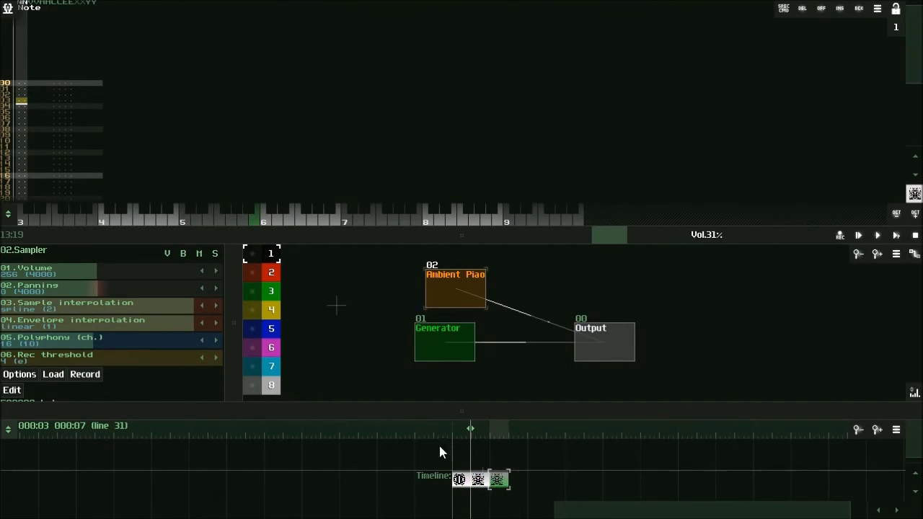
pyautogui.click(480, 481)
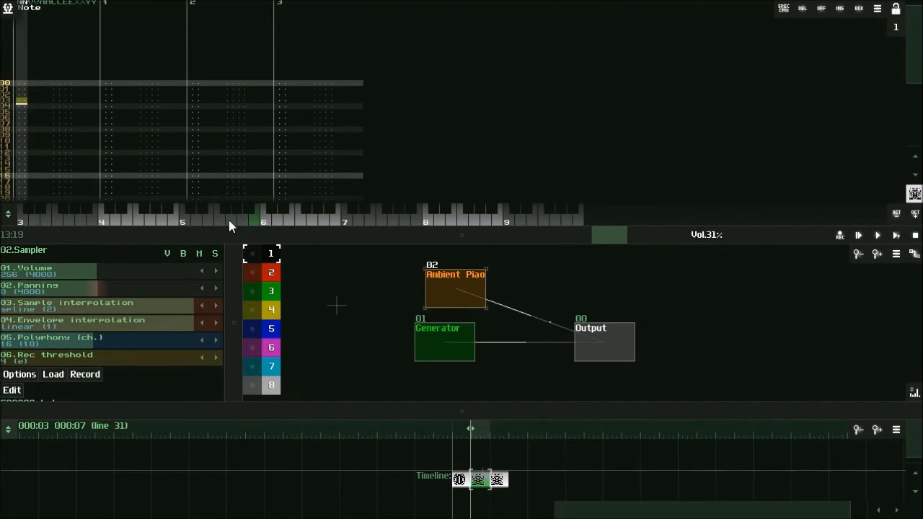
# - Delete the two empty patterns that follow the piano pattern on the timeline
pyautogui.click(505, 486)
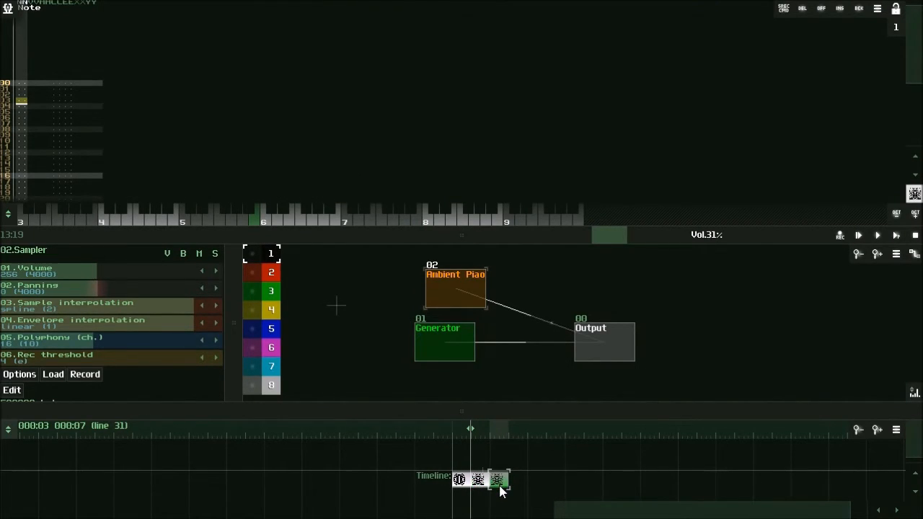
pyautogui.press('Delete')
pyautogui.press('Delete')
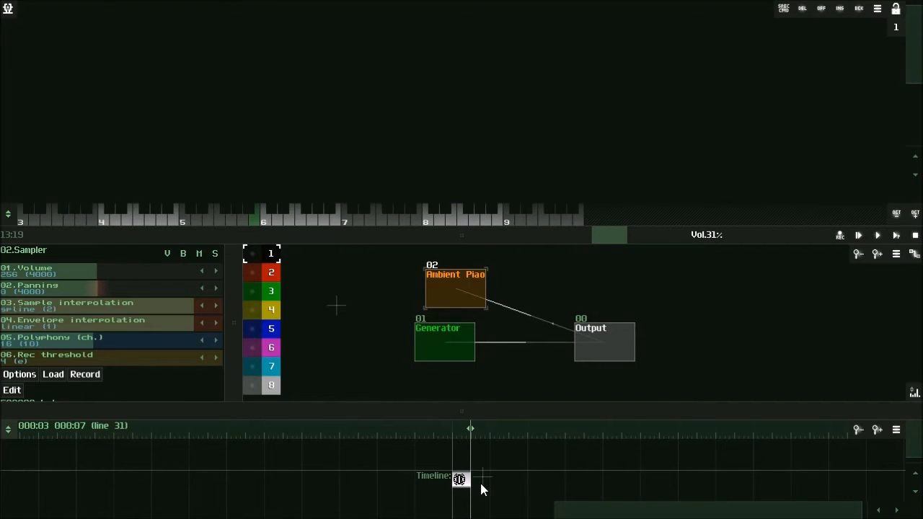
# - Clone the piano pattern nine times in a row along the timeline
pyautogui.click(456, 482)
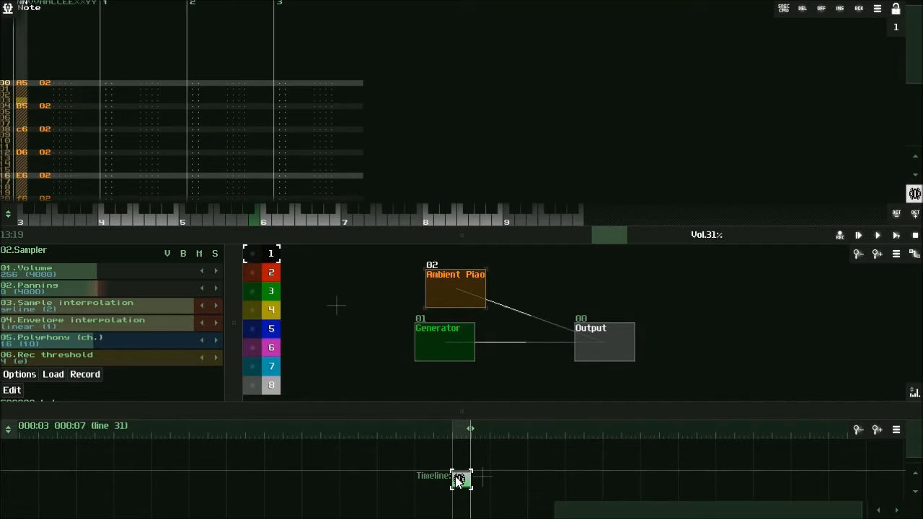
pyautogui.hotkey('ctrl', 'd')
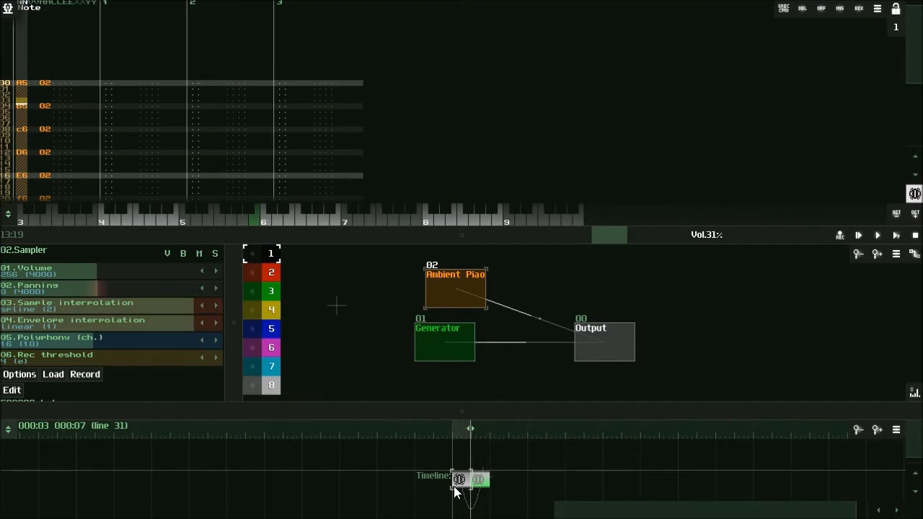
pyautogui.hotkey('ctrl', 'd')
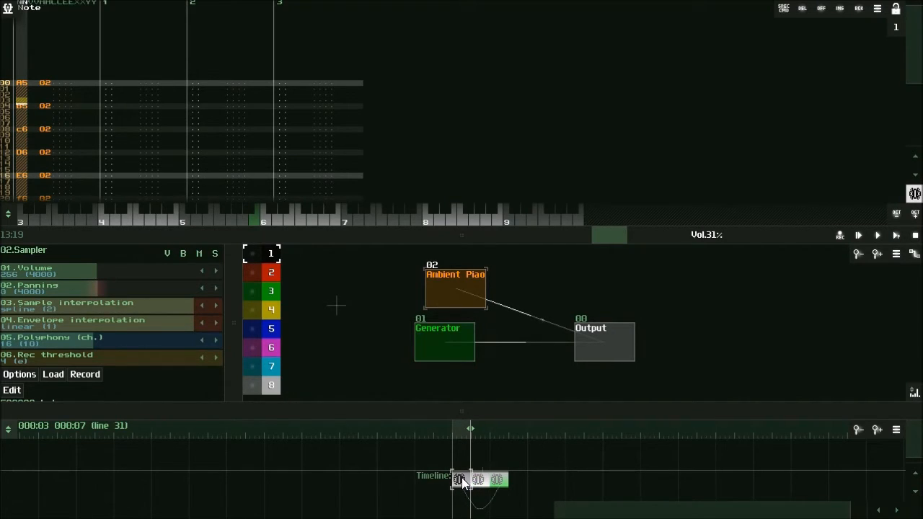
pyautogui.hotkey('ctrl', 'd')
pyautogui.hotkey('ctrl', 'd')
pyautogui.hotkey('ctrl', 'd')
pyautogui.hotkey('ctrl', 'd')
pyautogui.hotkey('ctrl', 'd')
pyautogui.hotkey('ctrl', 'd')
pyautogui.hotkey('ctrl', 'd')
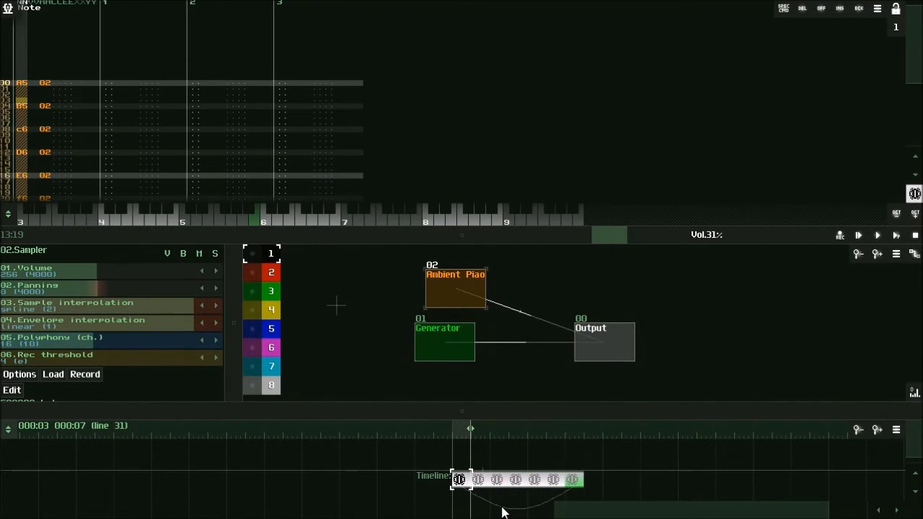
# - Select the original pattern and its clones in turn to compare their notes and their links to the original
pyautogui.click(478, 481)
pyautogui.click(496, 481)
pyautogui.click(517, 481)
pyautogui.click(458, 481)
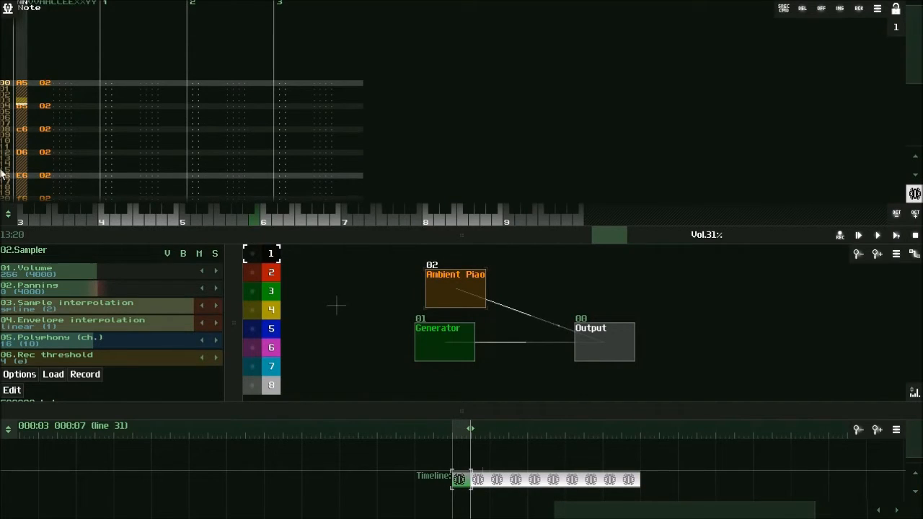
pyautogui.click(555, 480)
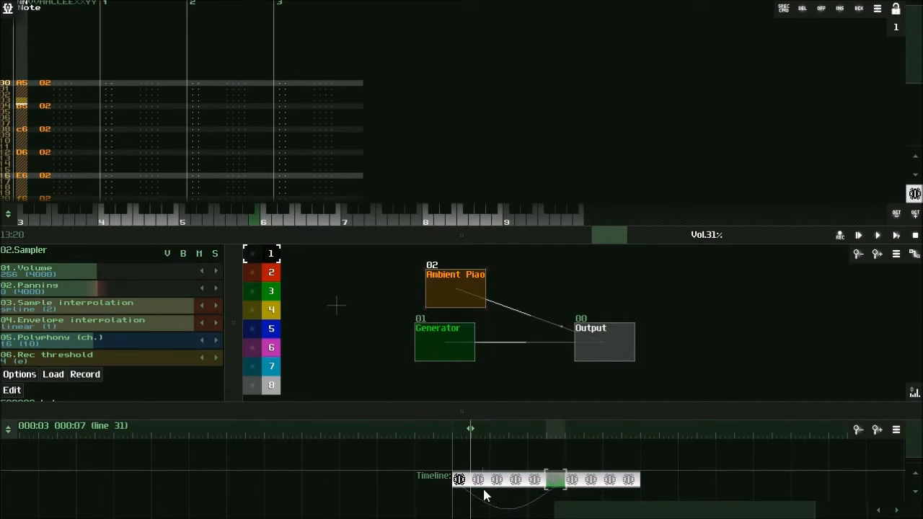
pyautogui.click(464, 478)
pyautogui.click(481, 477)
pyautogui.click(499, 477)
pyautogui.click(518, 482)
pyautogui.click(530, 481)
pyautogui.click(572, 481)
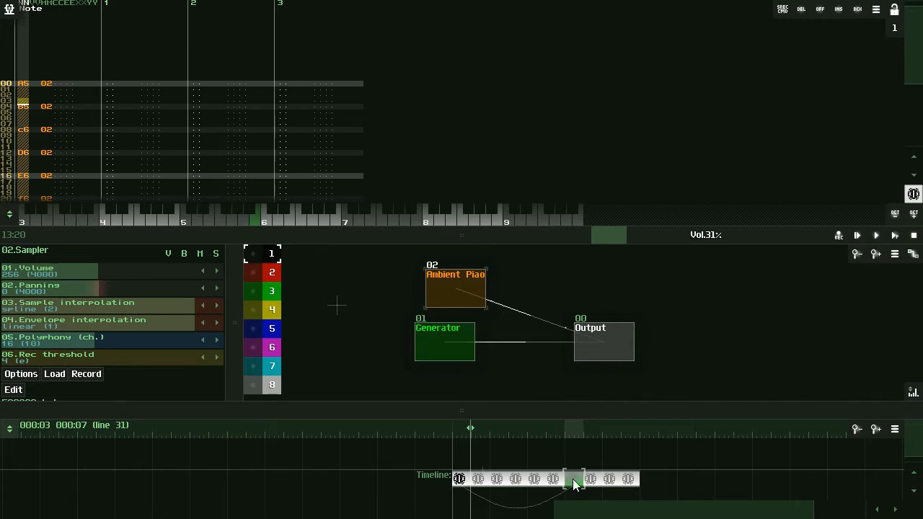
# - Compare the original with its first clone, and clone the original piano pattern once more
pyautogui.click(462, 481)
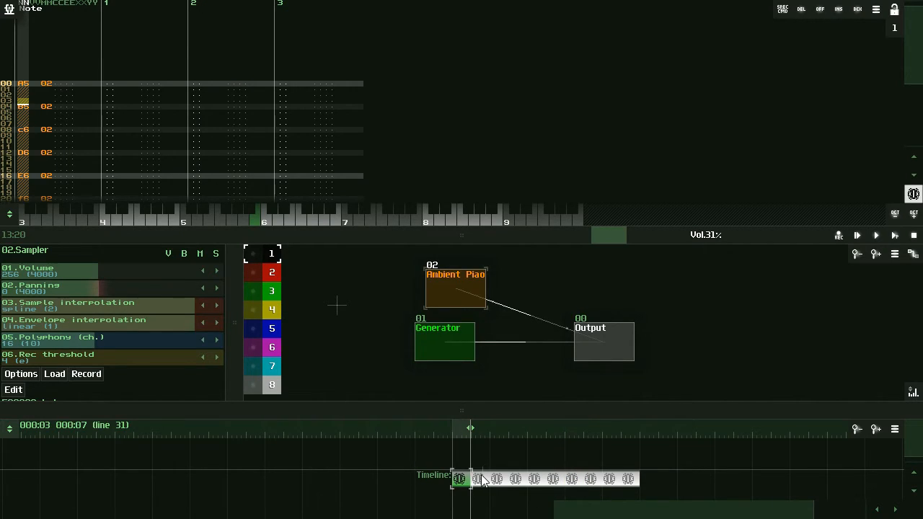
pyautogui.click(479, 487)
pyautogui.click(463, 483)
pyautogui.rightClick(456, 481)
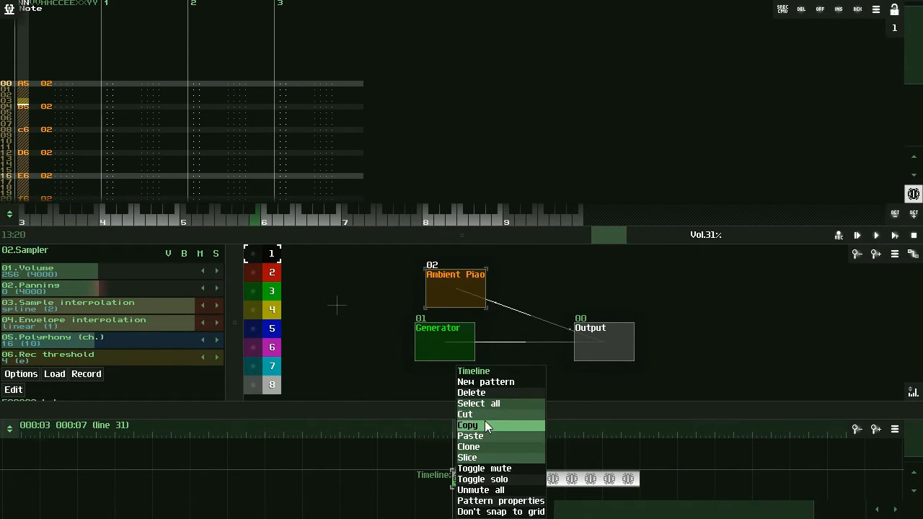
pyautogui.click(500, 447)
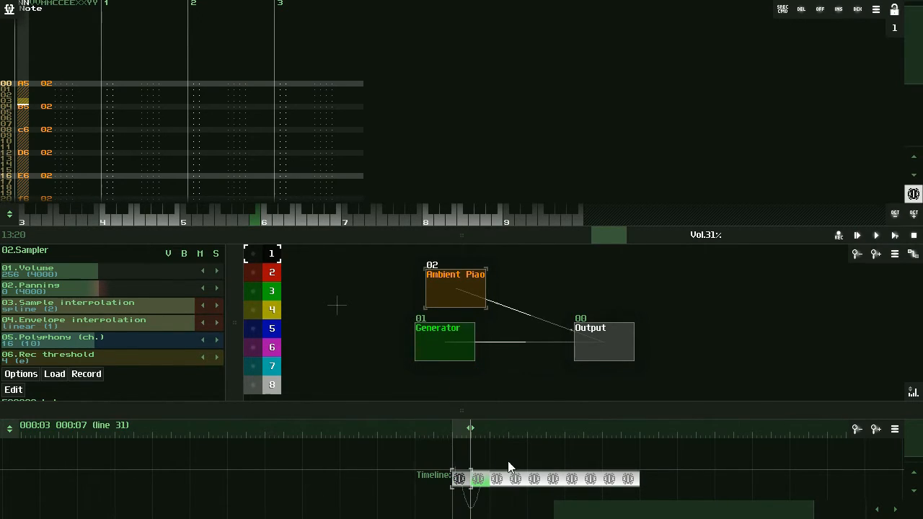
# - Delete all clones from the timeline, leaving only the original piano pattern
pyautogui.moveTo(487, 484); pyautogui.dragTo(595, 483)
pyautogui.press('Delete')
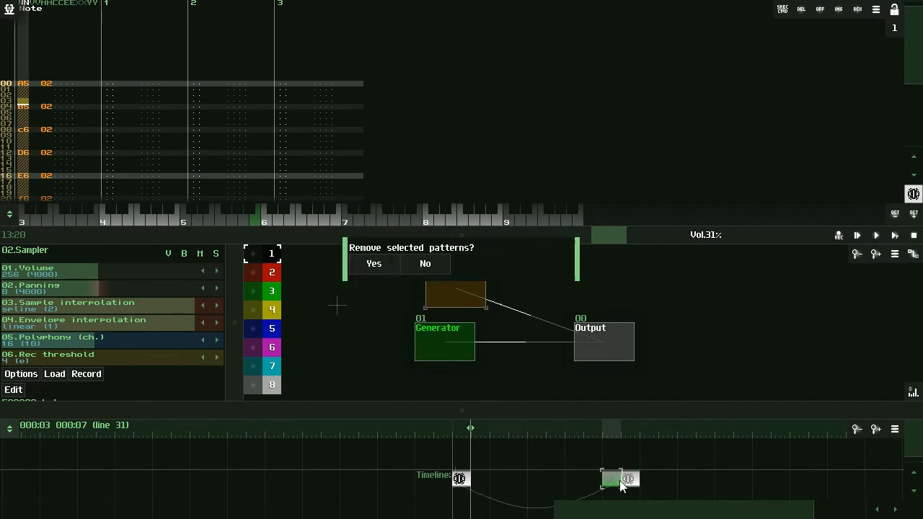
pyautogui.press('Return')
# - Copy the piano pattern and paste it directly after the original on the timeline
pyautogui.click(467, 476)
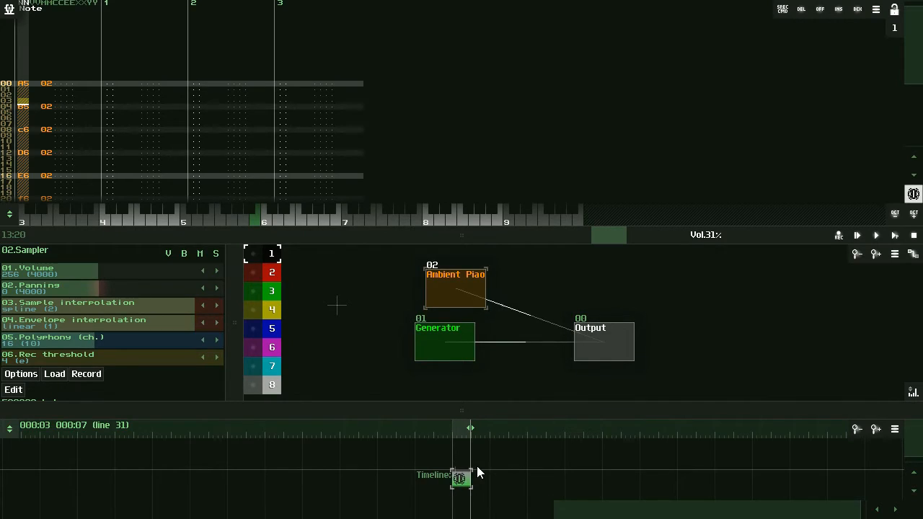
pyautogui.hotkey('ctrl', 'v')
pyautogui.moveTo(481, 477); pyautogui.dragTo(480, 482)
# - Switch between the original and the pasted pattern to compare them, and place the cursor on the B5 note at line 04
pyautogui.click(464, 480)
pyautogui.click(480, 482)
pyautogui.click(465, 483)
pyautogui.click(478, 481)
pyautogui.click(26, 107)
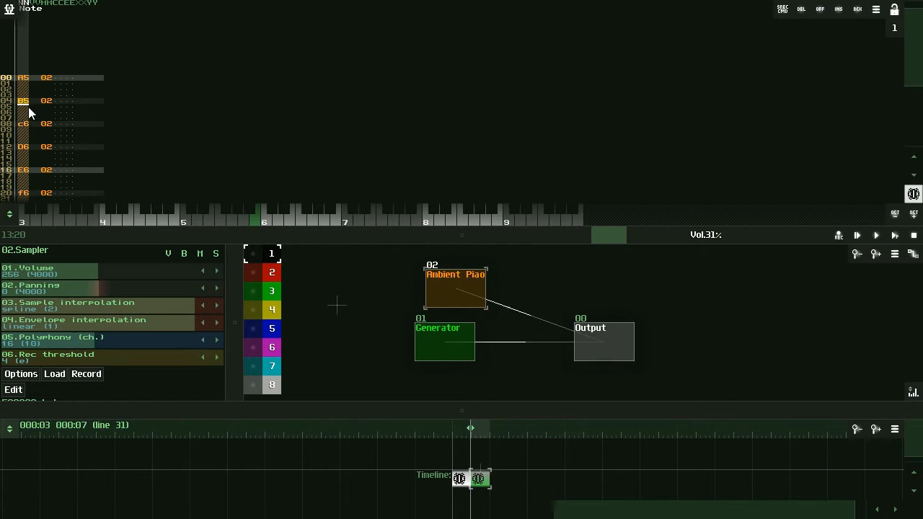
# - Check the pasted copy against the original once more and delete the copy from the timeline
pyautogui.click(478, 483)
pyautogui.click(464, 484)
pyautogui.click(479, 481)
pyautogui.press('Delete')
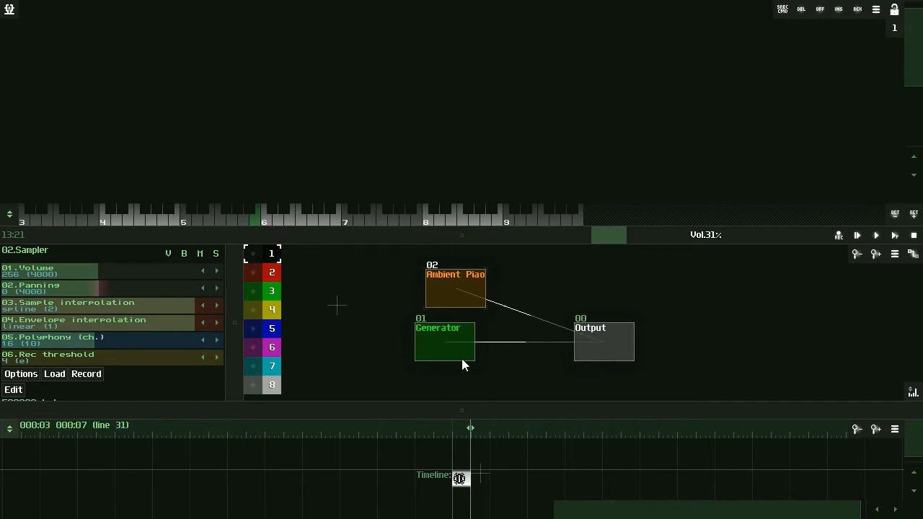
# - Delete the original piano pattern from the timeline and confirm its removal
pyautogui.click(461, 480)
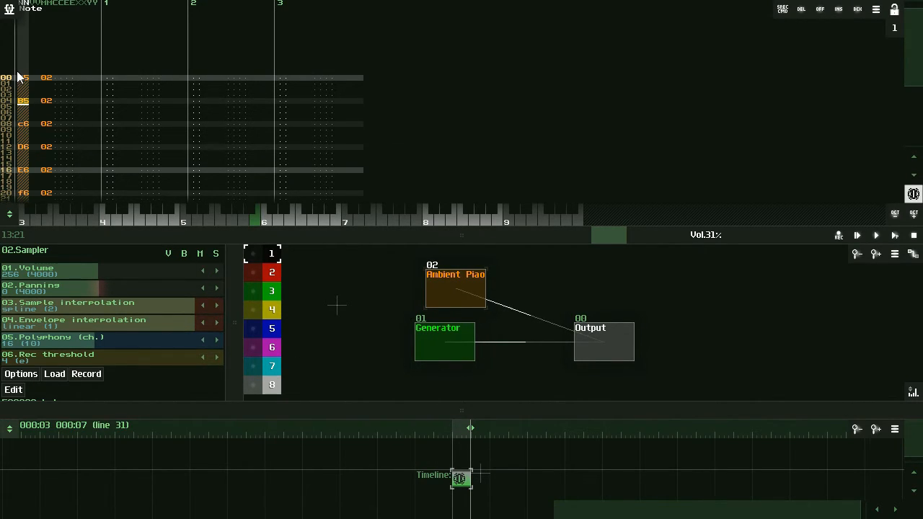
pyautogui.rightClick(464, 478)
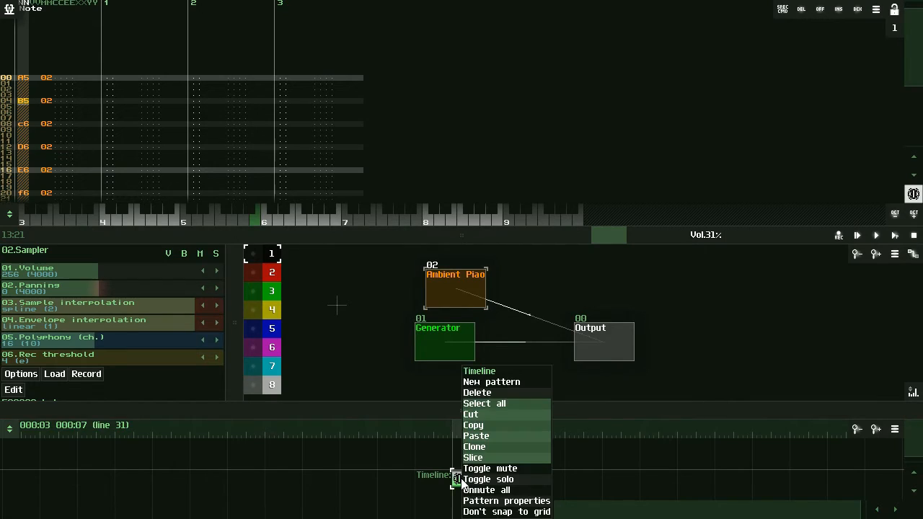
pyautogui.click(487, 394)
pyautogui.click(372, 264)
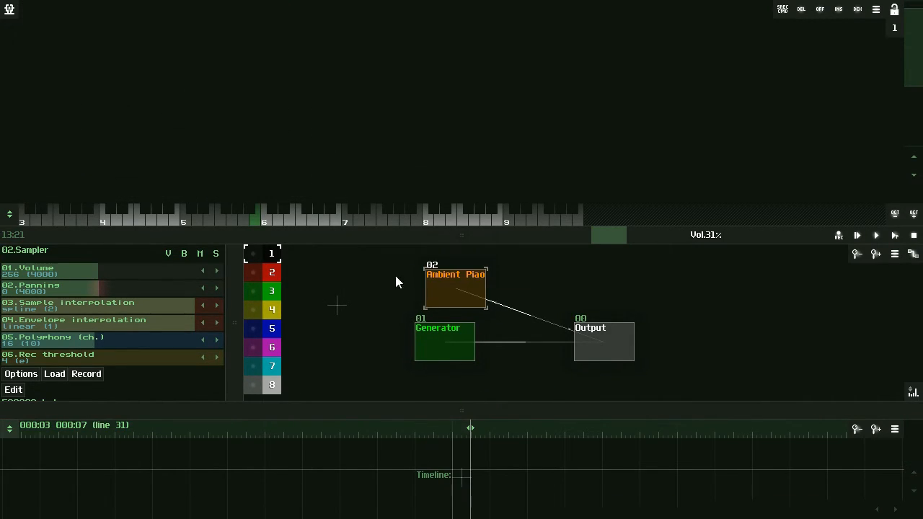
# - Create a new empty pattern at the start of the timeline and move it just above the horizontal timeline line
pyautogui.doubleClick(464, 473)
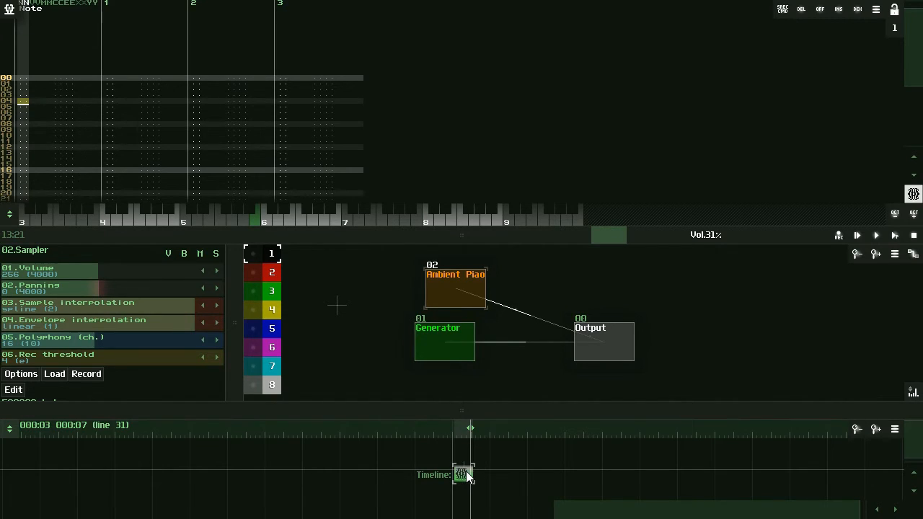
pyautogui.moveTo(466, 476)
pyautogui.mouseDown()
pyautogui.moveTo(496, 480)
pyautogui.moveTo(469, 469)
pyautogui.moveTo(463, 481)
pyautogui.mouseUp()
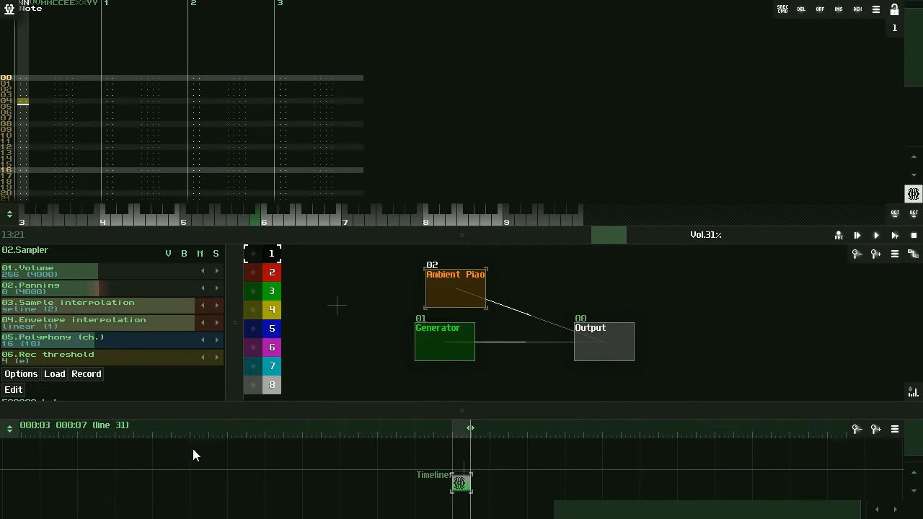
pyautogui.moveTo(461, 482); pyautogui.dragTo(459, 467)
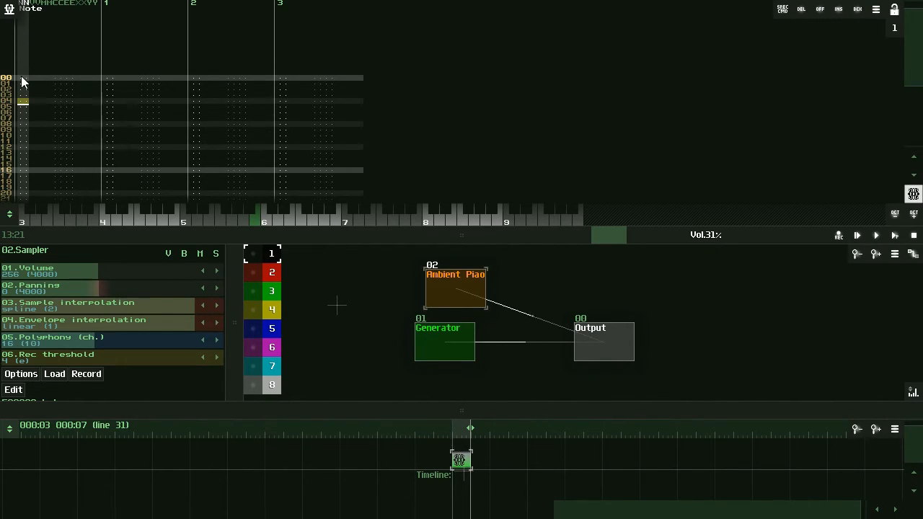
# - Set the number of lines to 64 in the properties of the pattern above the timeline's pattern row
pyautogui.scroll(4, 134, 136)
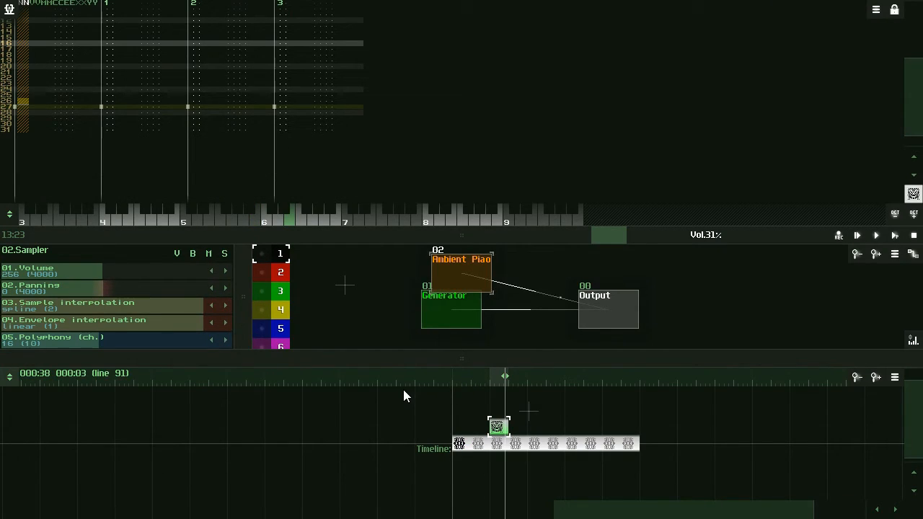
pyautogui.doubleClick(498, 428)
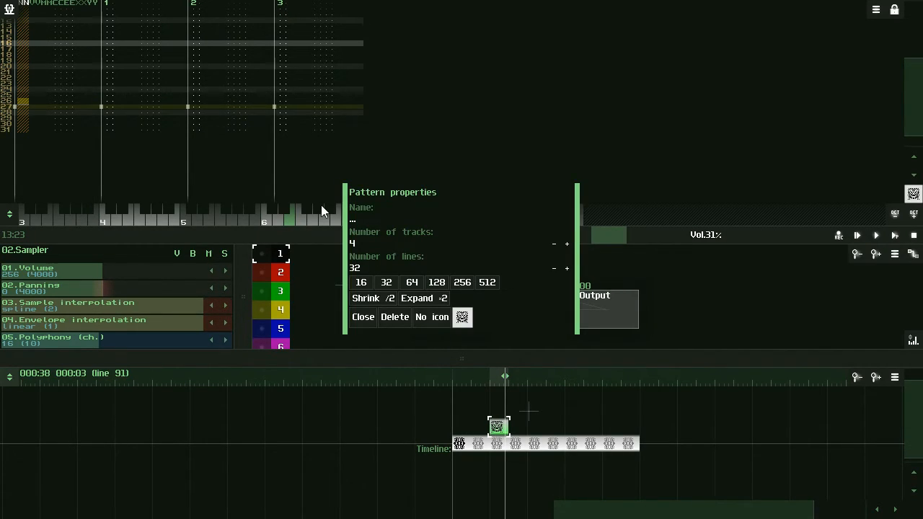
pyautogui.click(362, 317)
pyautogui.rightClick(502, 429)
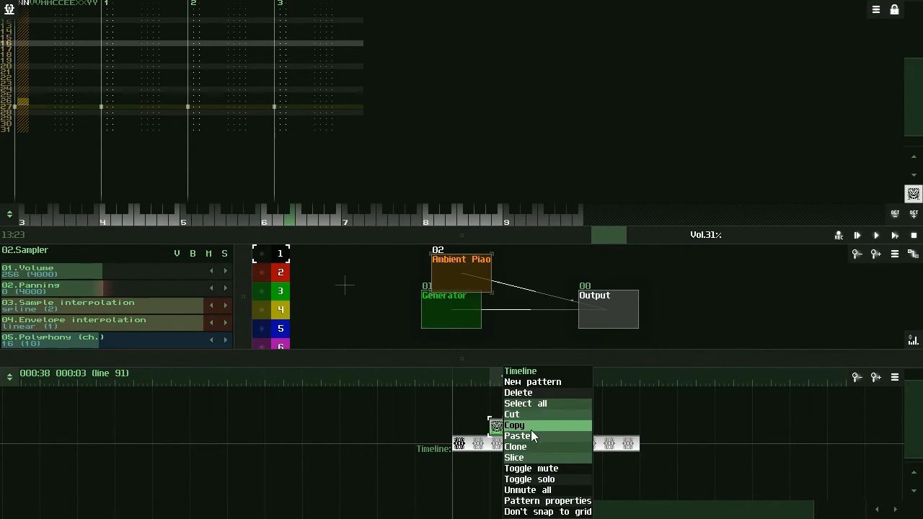
pyautogui.click(570, 500)
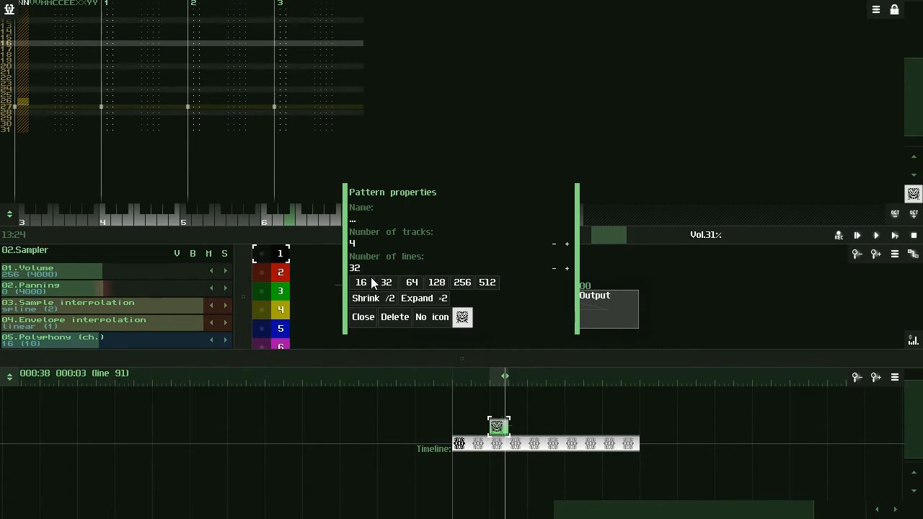
pyautogui.click(413, 284)
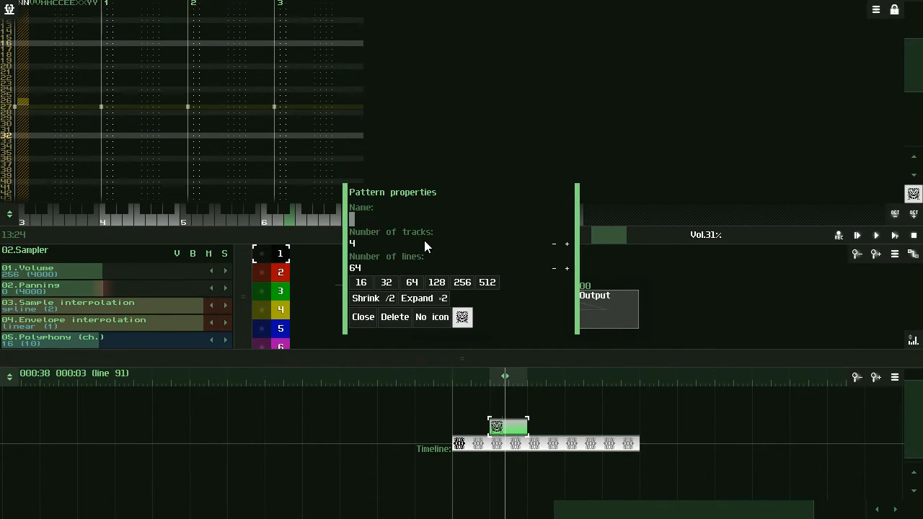
# - Name the 64-line pattern Hi in its properties
pyautogui.write('Mo')
pyautogui.press('BackSpace')
pyautogui.write('eldo')
pyautogui.press('BackSpace')
pyautogui.press('BackSpace')
pyautogui.press('BackSpace')
pyautogui.press('BackSpace')
pyautogui.press('BackSpace')
pyautogui.write('Hi')
pyautogui.click(427, 316)
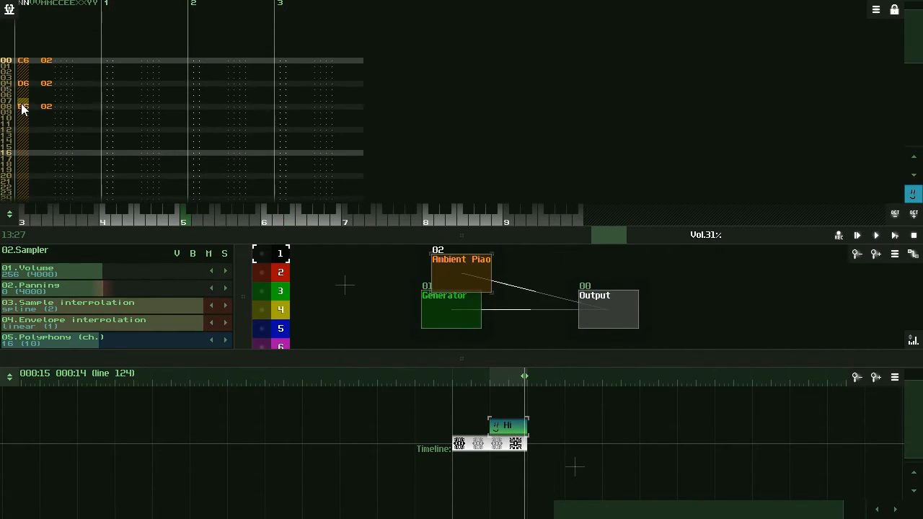
# - Play the Hi pattern and look through its melody notes
pyautogui.click(895, 236)
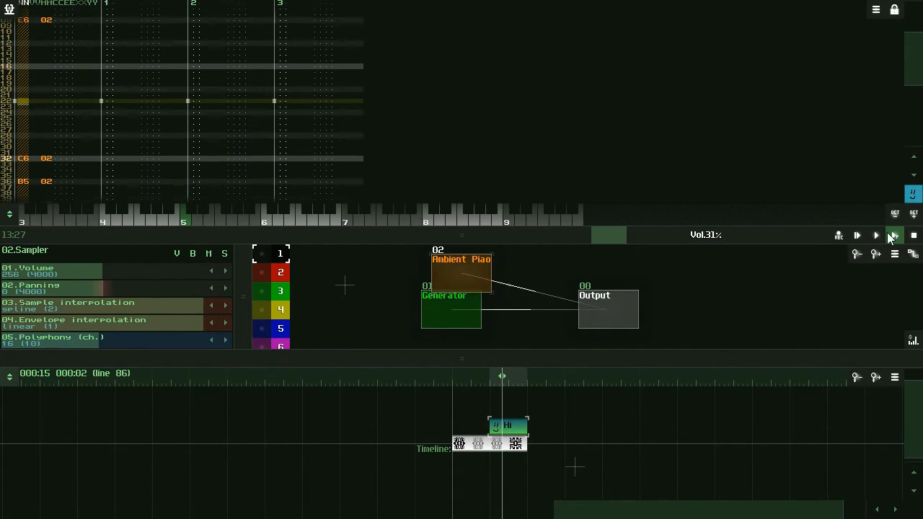
pyautogui.scroll(2, 2, 64)
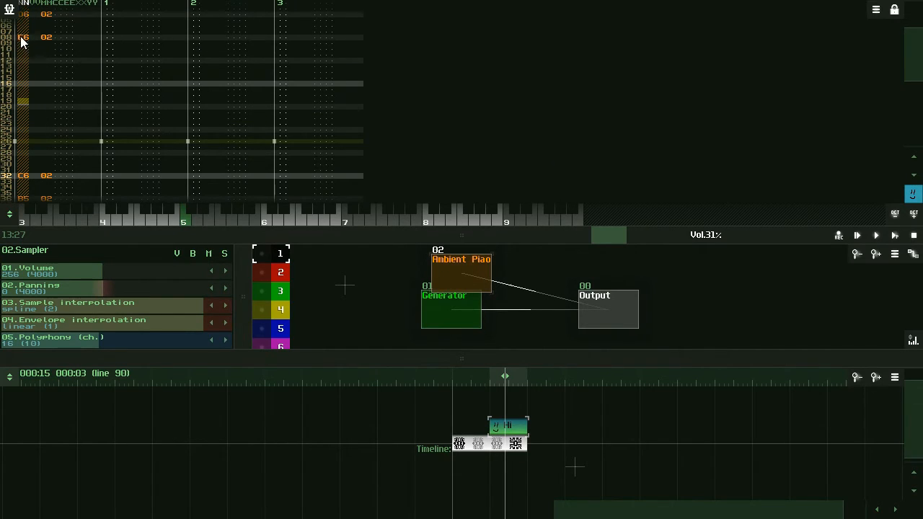
pyautogui.scroll(-4, 41, 103)
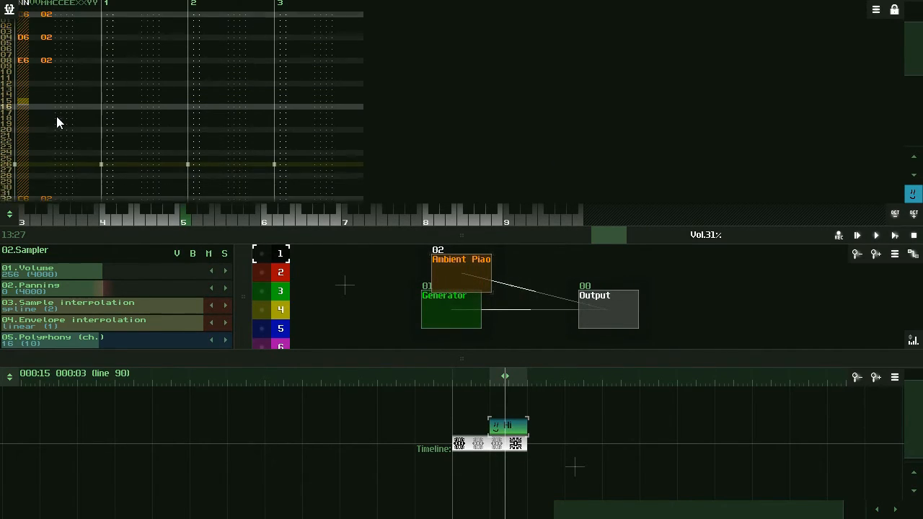
pyautogui.scroll(5, 54, 128)
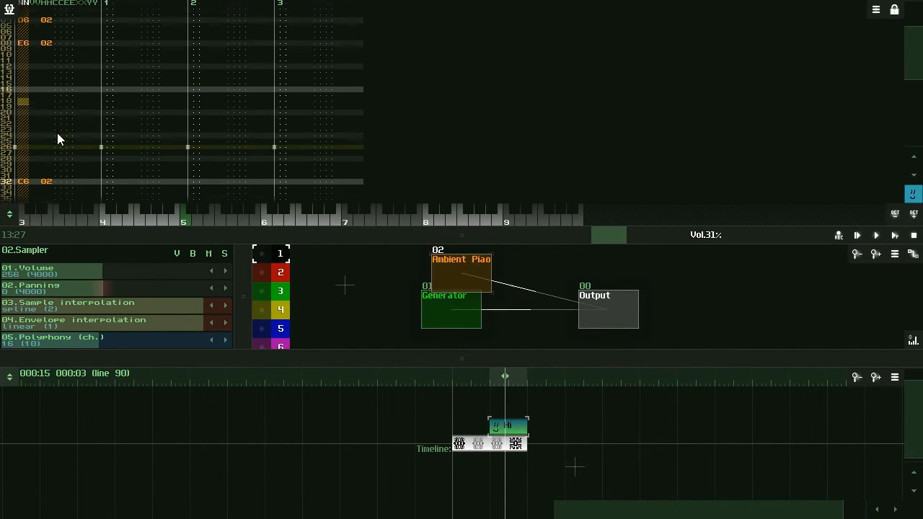
pyautogui.scroll(-1, 101, 148)
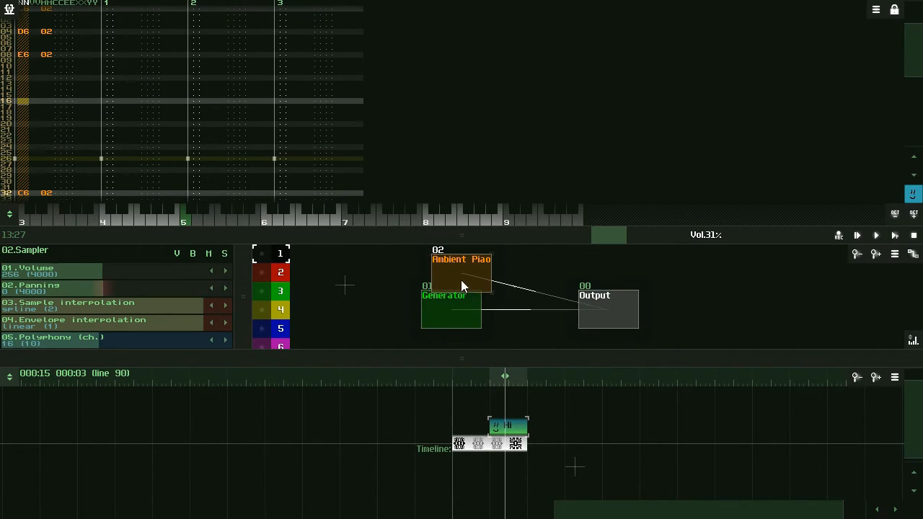
# - Enlarge the pattern editor slightly and look through the Hi pattern's notes again
pyautogui.moveTo(464, 283); pyautogui.dragTo(469, 279)
pyautogui.moveTo(248, 311); pyautogui.dragTo(228, 329)
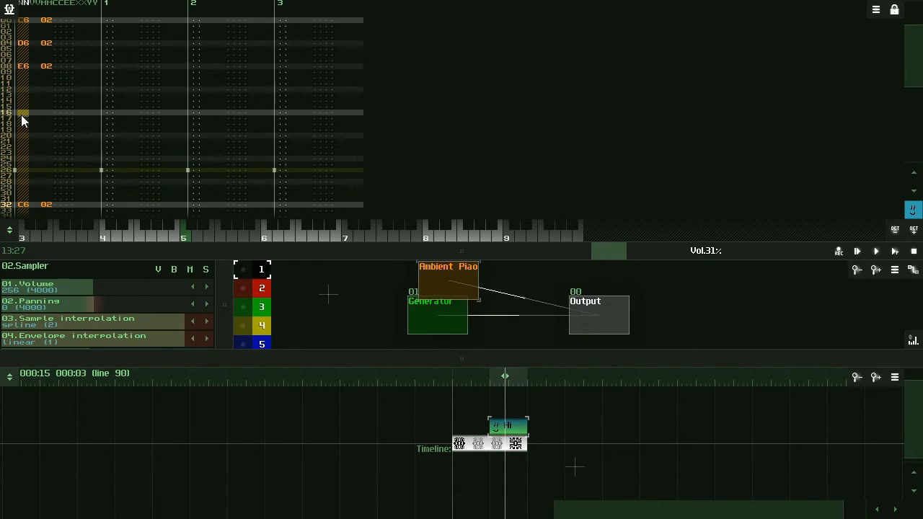
pyautogui.scroll(4, 60, 118)
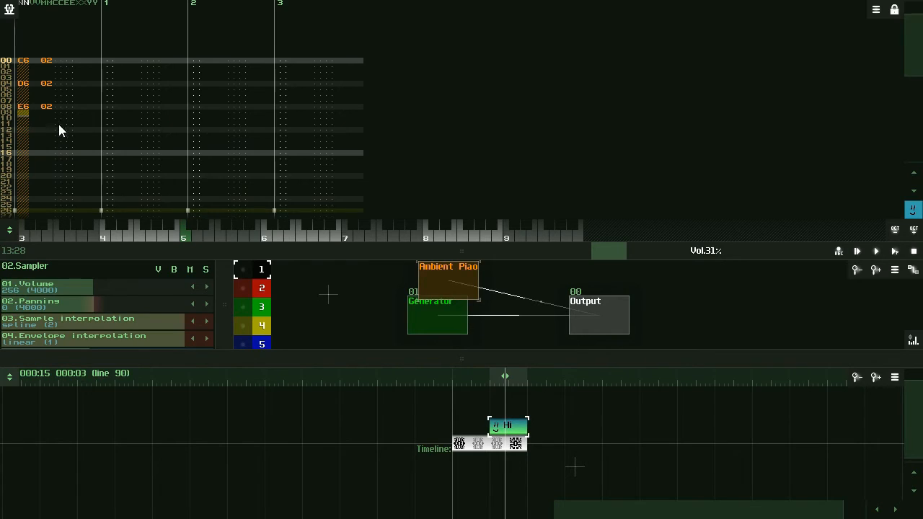
pyautogui.scroll(-5, 43, 137)
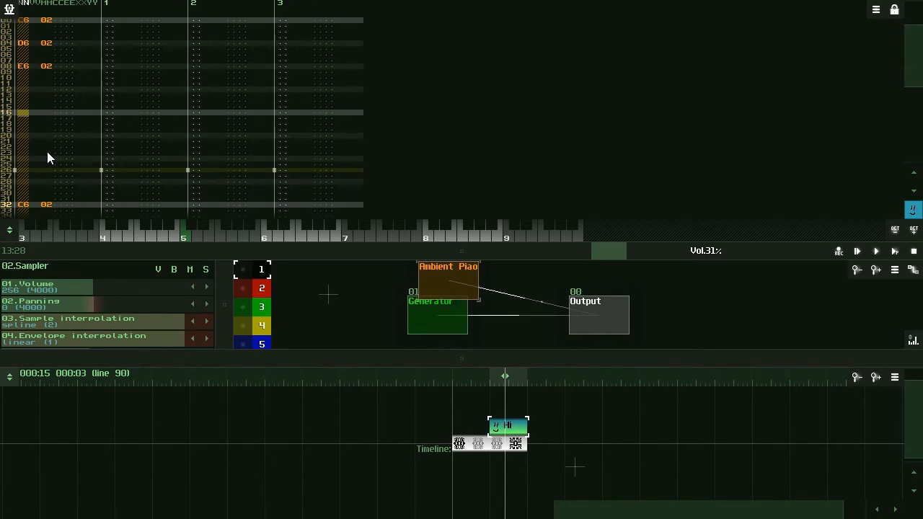
pyautogui.scroll(3, 56, 159)
# - Create an empty pattern above and after Hi on the timeline, and select the Generator module for it
pyautogui.doubleClick(564, 404)
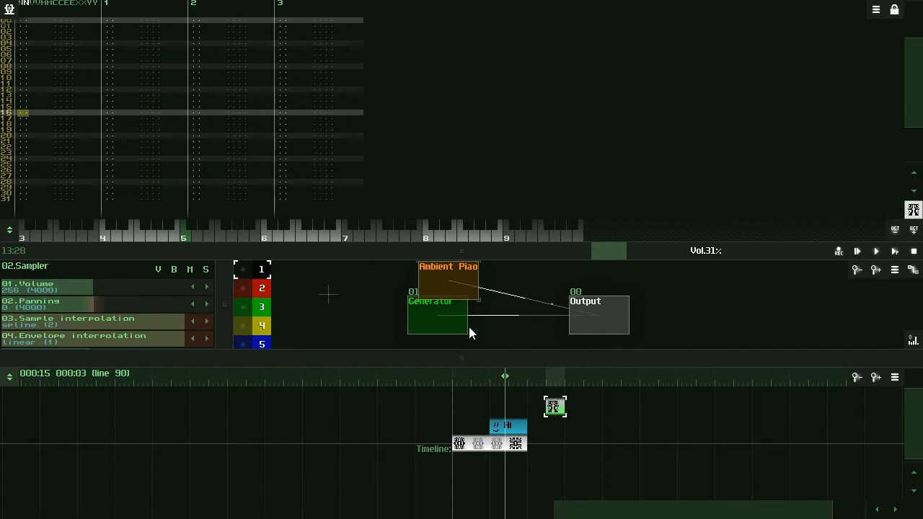
pyautogui.click(428, 326)
pyautogui.scroll(8, 83, 102)
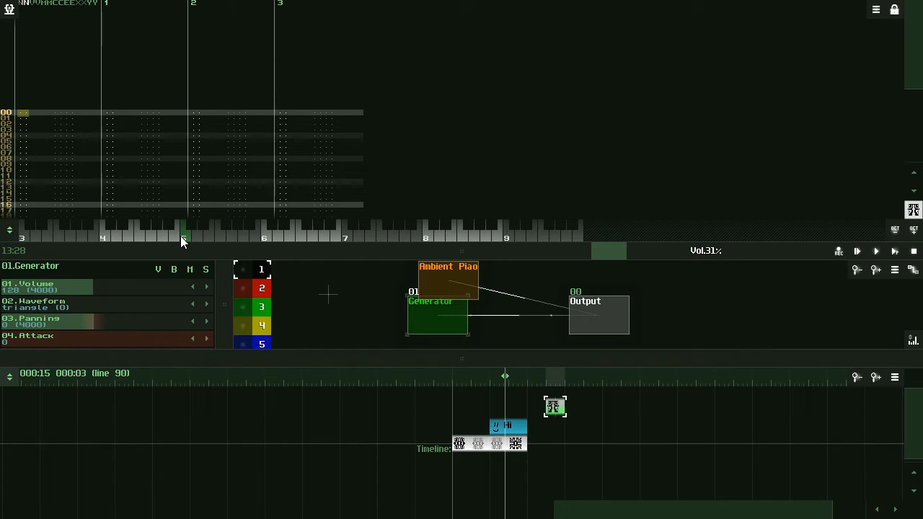
# - Enter an A3 Generator note at line 00 of the new pattern, play it and stop playback
pyautogui.click(83, 234)
pyautogui.click(81, 157)
pyautogui.click(80, 234)
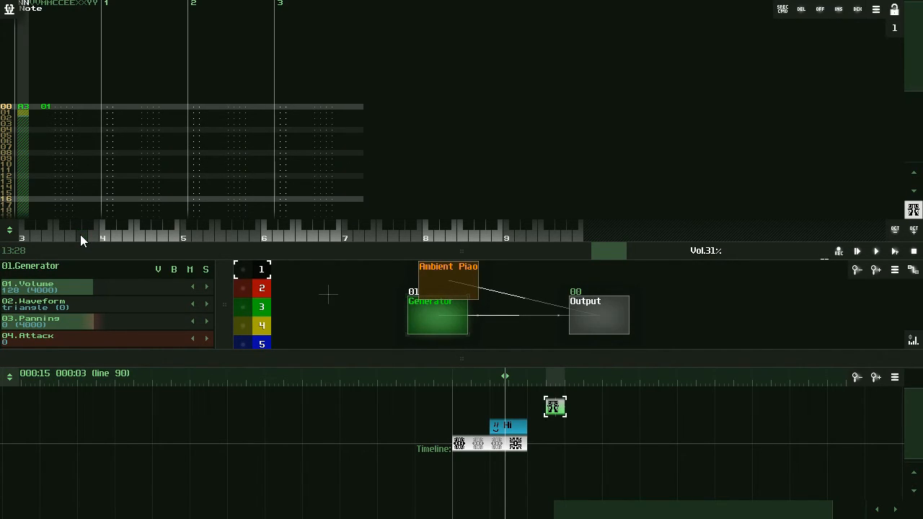
pyautogui.click(895, 251)
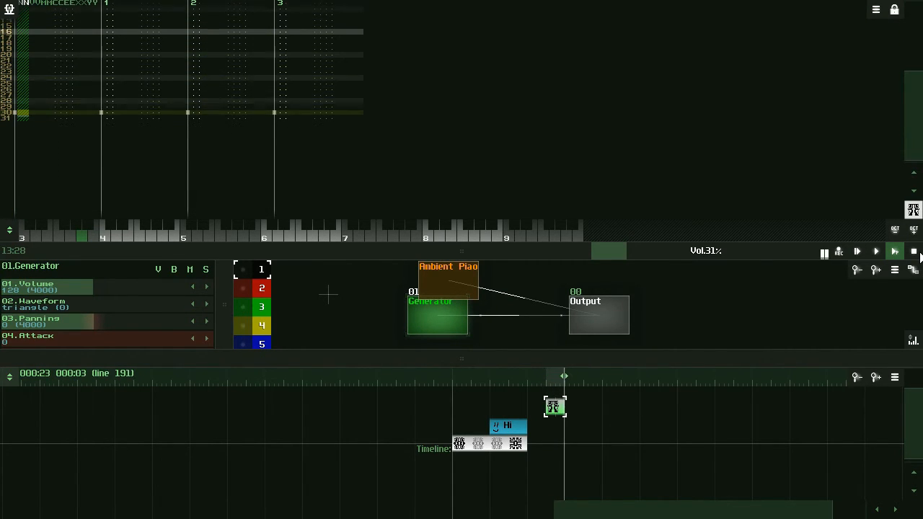
pyautogui.click(914, 252)
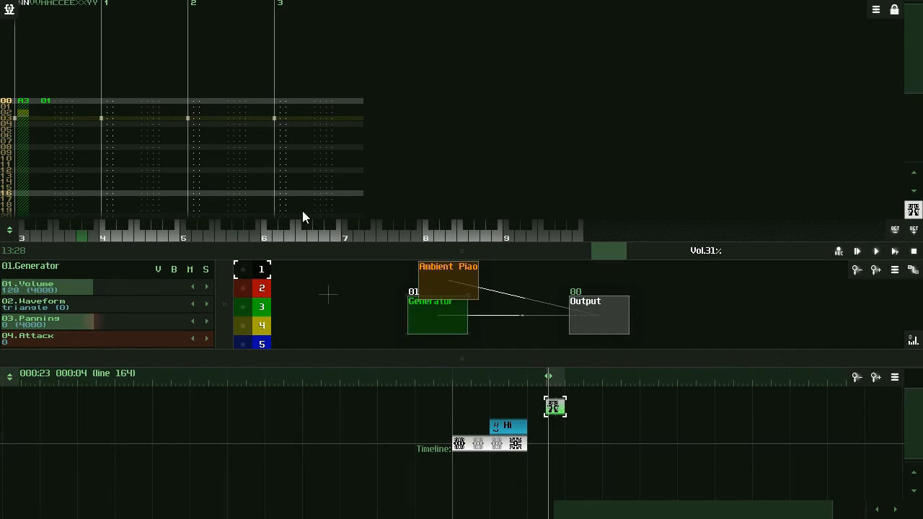
# - Insert a note-off command at line 16 in the first track of the Generator pattern
pyautogui.click(21, 113)
pyautogui.press('space')
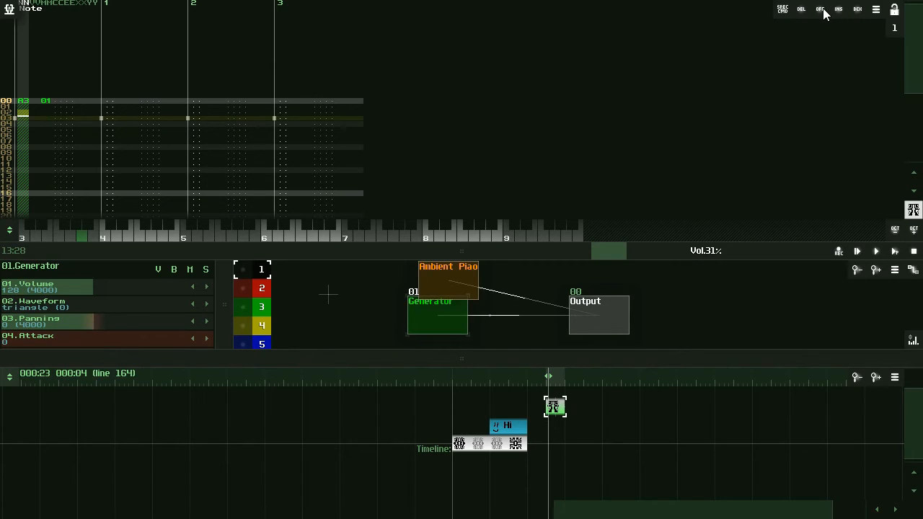
pyautogui.scroll(-10, 32, 124)
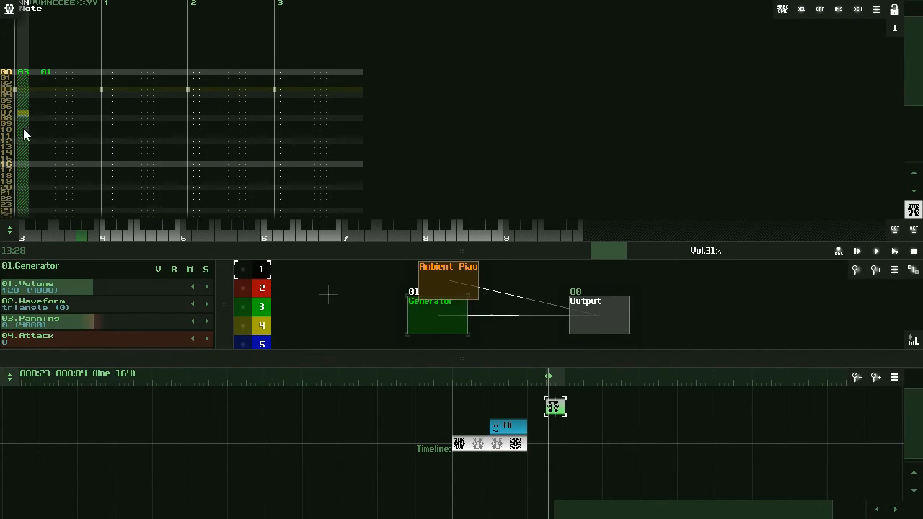
pyautogui.scroll(-4, 21, 147)
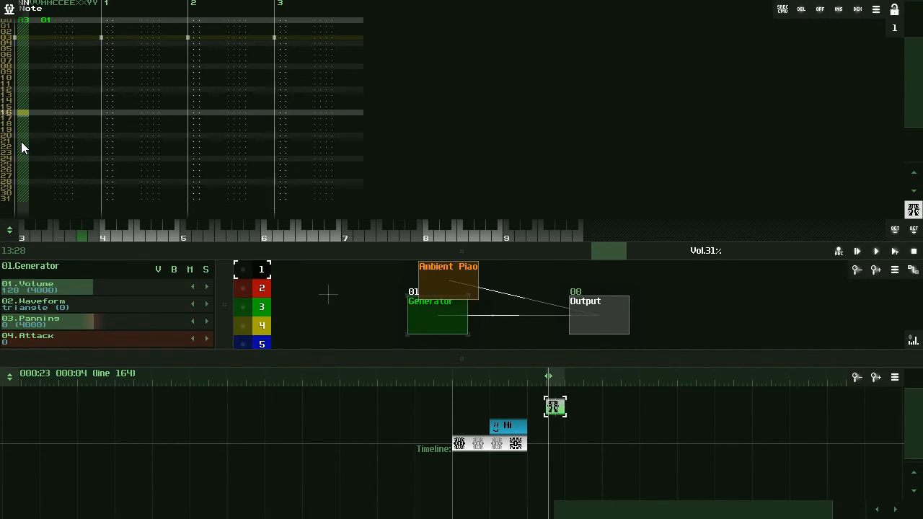
pyautogui.click(820, 10)
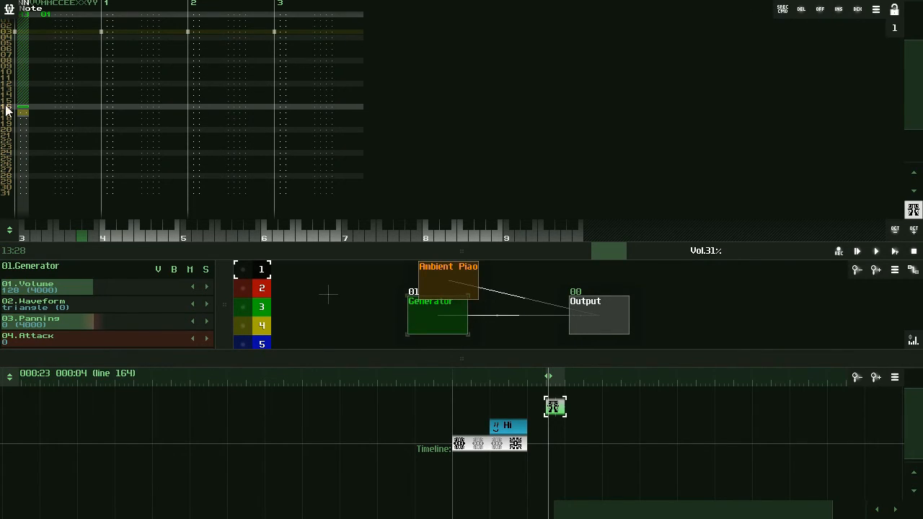
# - Play the Generator pattern with the note-off at line 16 and stop playback
pyautogui.scroll(3, 16, 112)
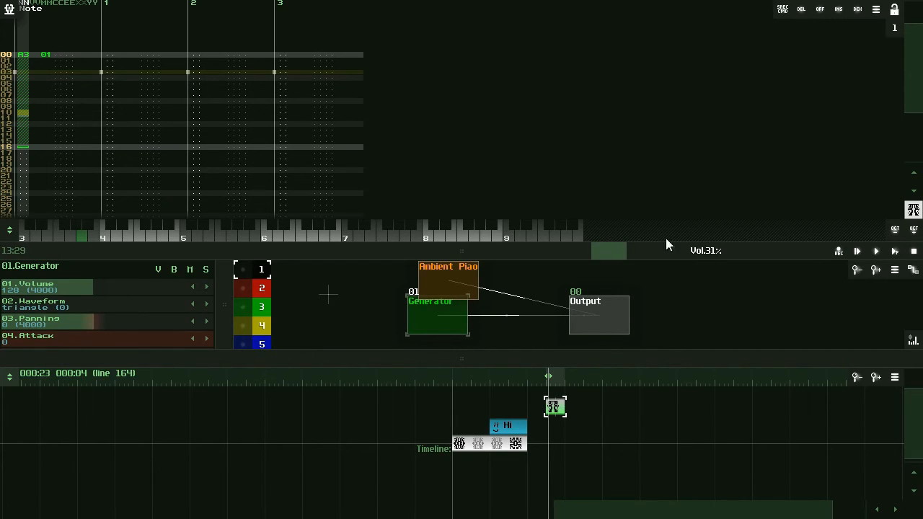
pyautogui.click(894, 251)
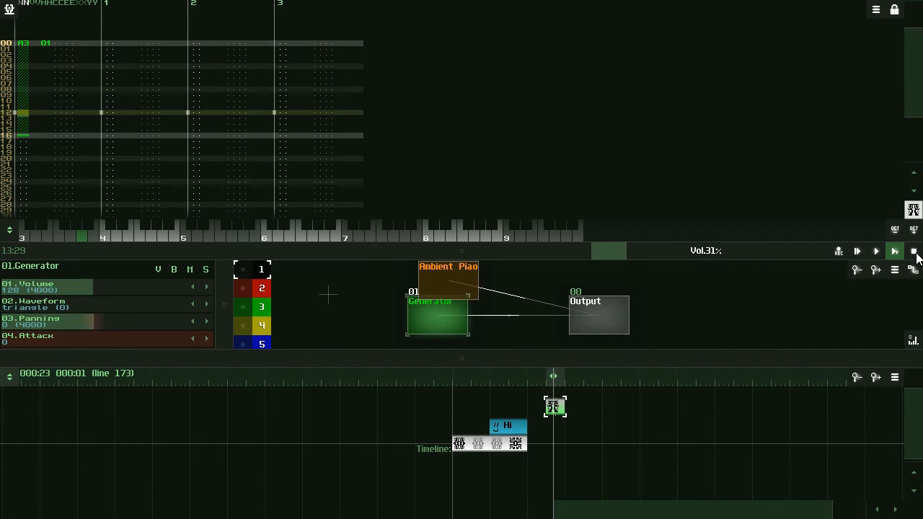
pyautogui.click(913, 251)
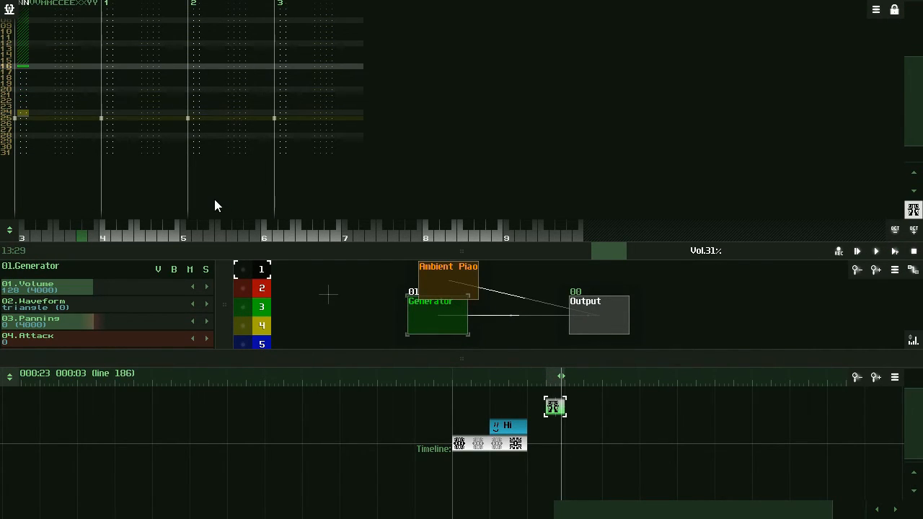
# - Turn pattern editing on and insert a second note-off command at line 08 of the Generator pattern
pyautogui.scroll(4, 83, 205)
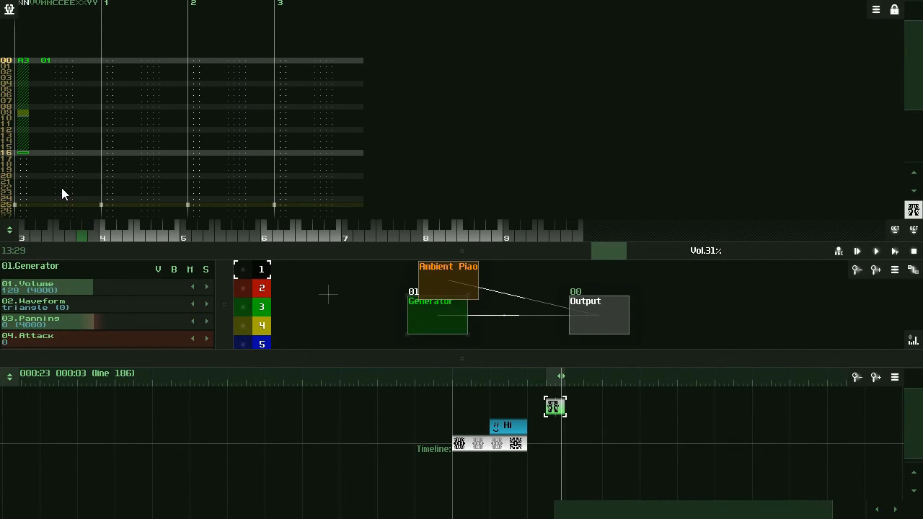
pyautogui.scroll(-2, 61, 193)
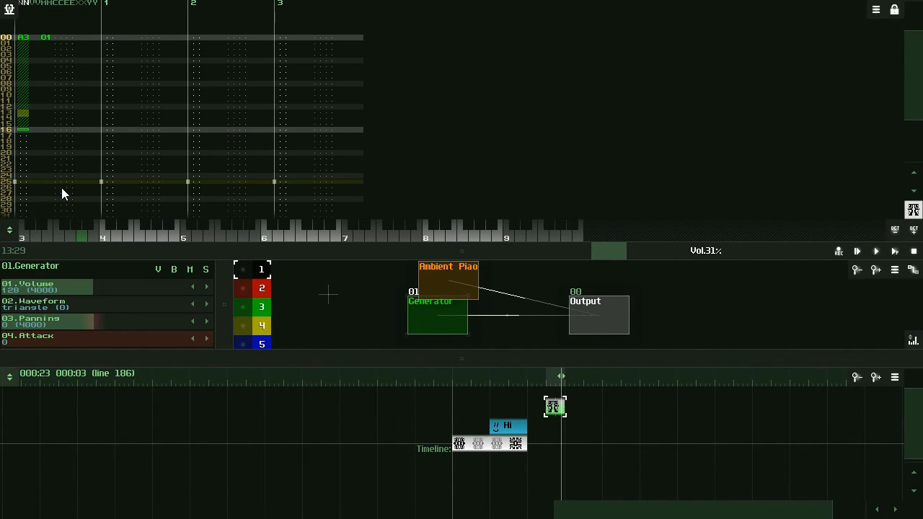
pyautogui.press('space')
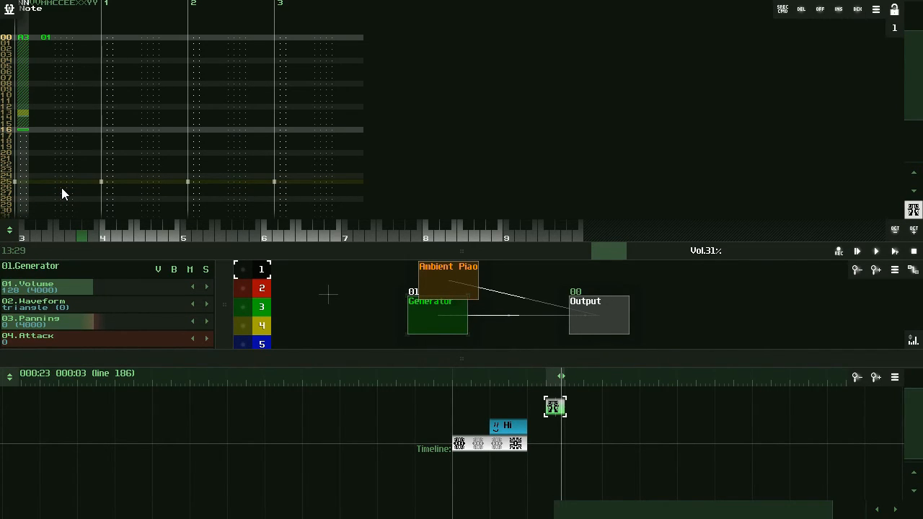
pyautogui.press('Down')
pyautogui.press('Down')
pyautogui.press('Down')
pyautogui.press('Down')
pyautogui.press('Up')
pyautogui.press('Up')
pyautogui.press('Up')
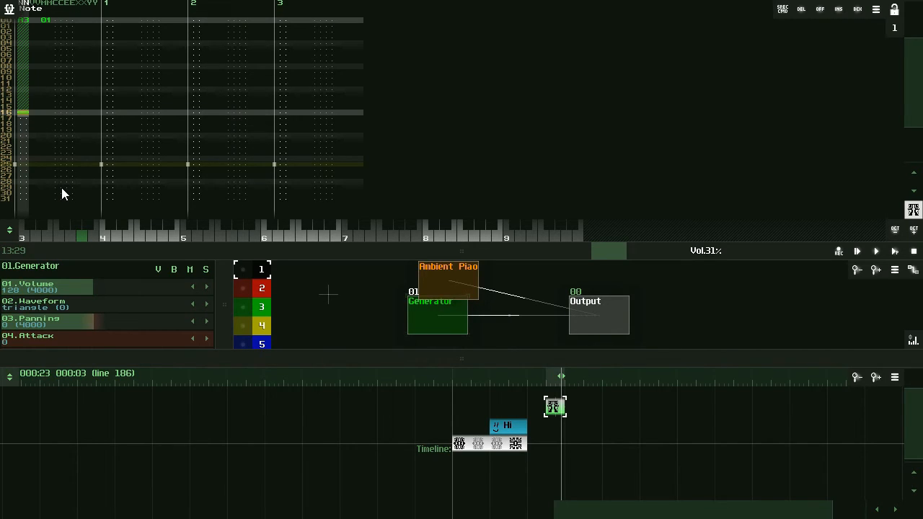
pyautogui.press('Up')
pyautogui.press('Up')
pyautogui.press('Up')
pyautogui.press('Up')
pyautogui.press('Up')
pyautogui.press('Up')
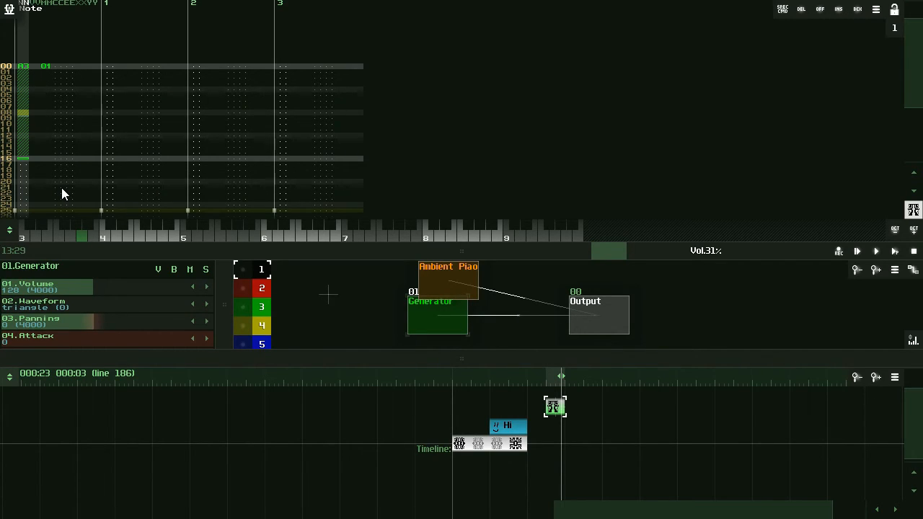
pyautogui.scroll(-1, 62, 194)
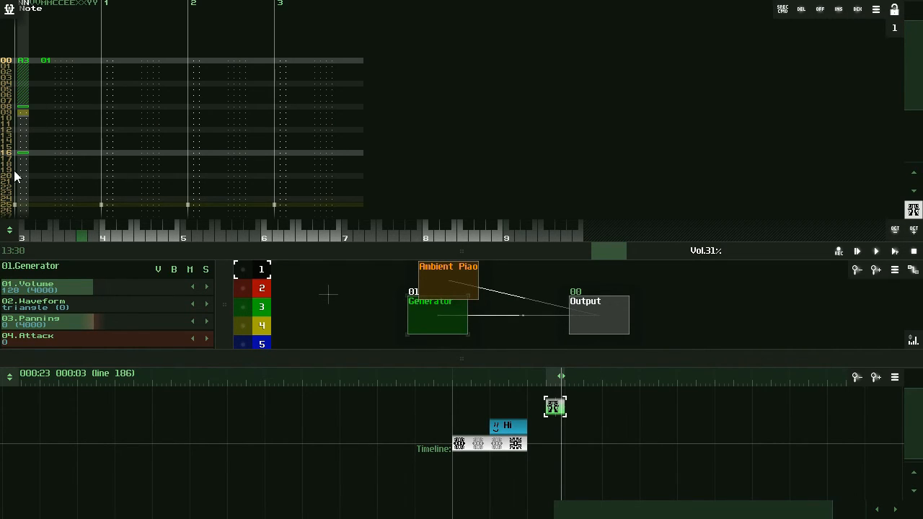
# - Move the cursor down to the note-off position at line 16 and check the Generator pattern's lines
pyautogui.scroll(-6, 22, 173)
pyautogui.scroll(-1, 22, 161)
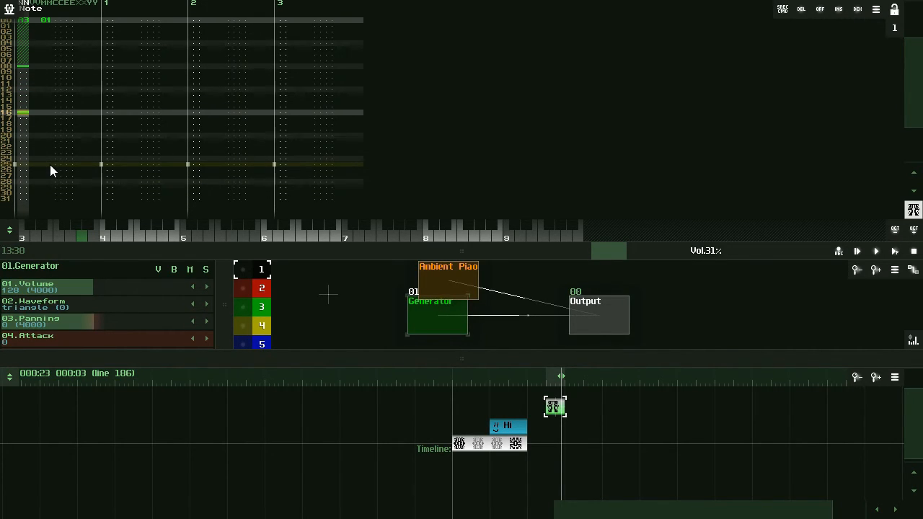
pyautogui.scroll(1, 49, 165)
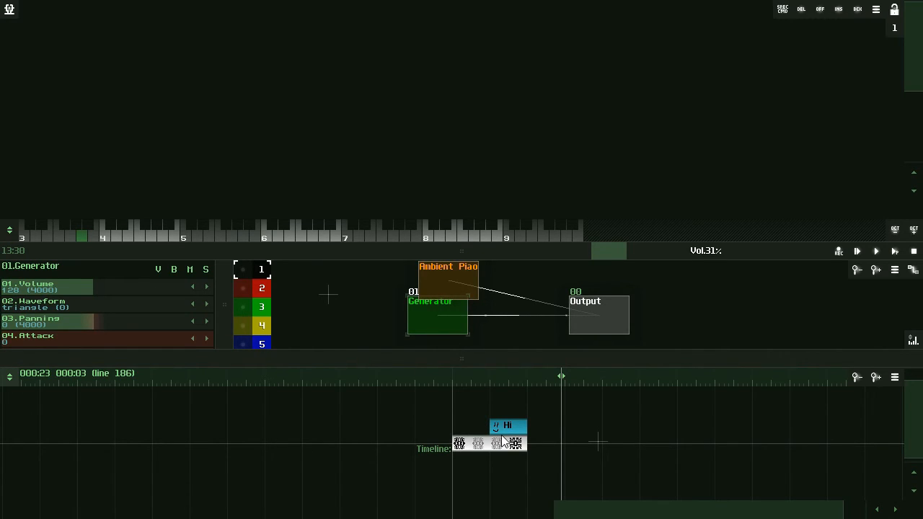
# - Clone the third and fourth piano patterns together with the Hi pattern directly after themselves on the timeline
pyautogui.click(459, 445)
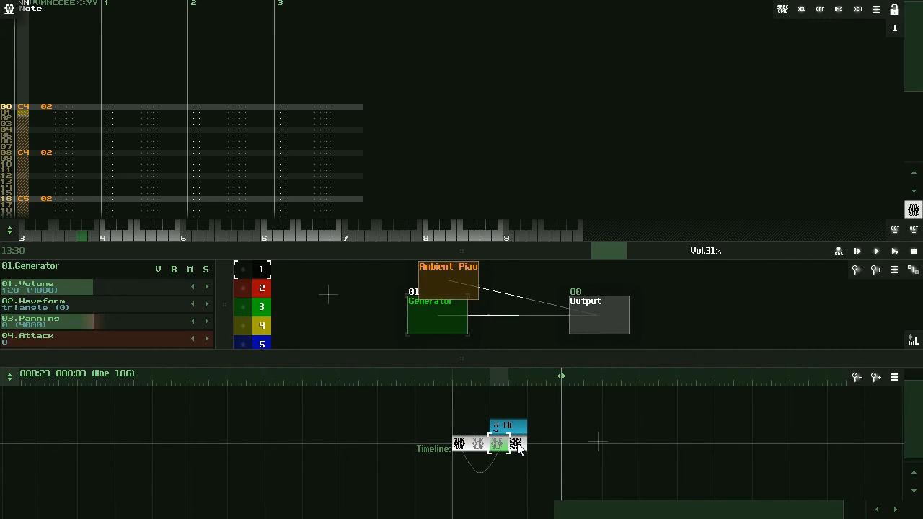
pyautogui.click(515, 445)
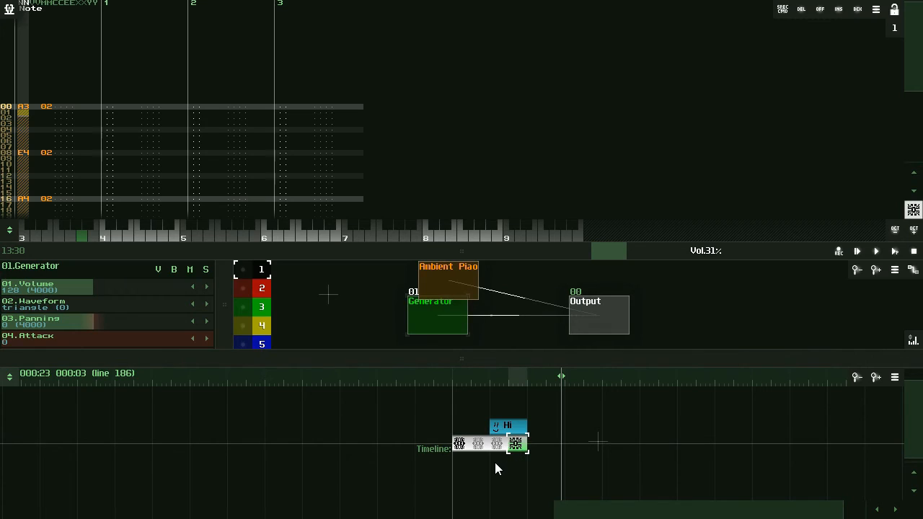
pyautogui.moveTo(487, 469); pyautogui.dragTo(539, 400)
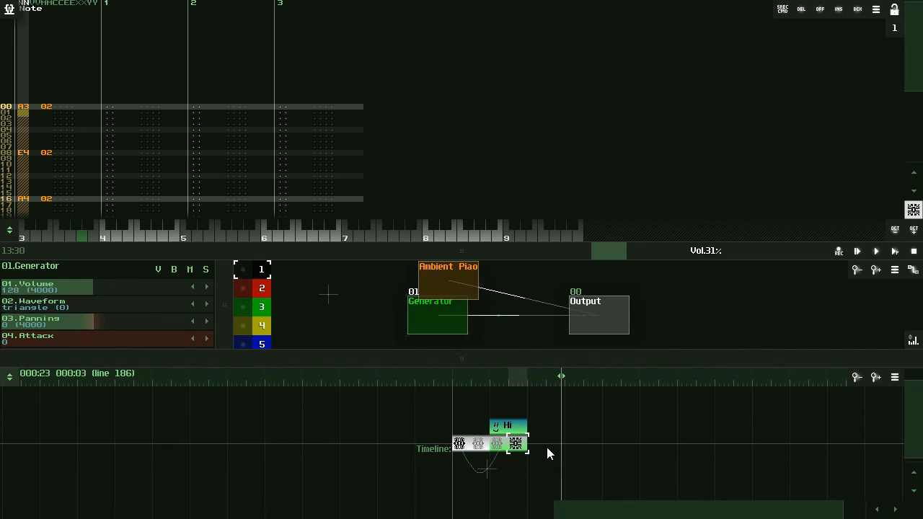
pyautogui.hotkey('ctrl', 'd')
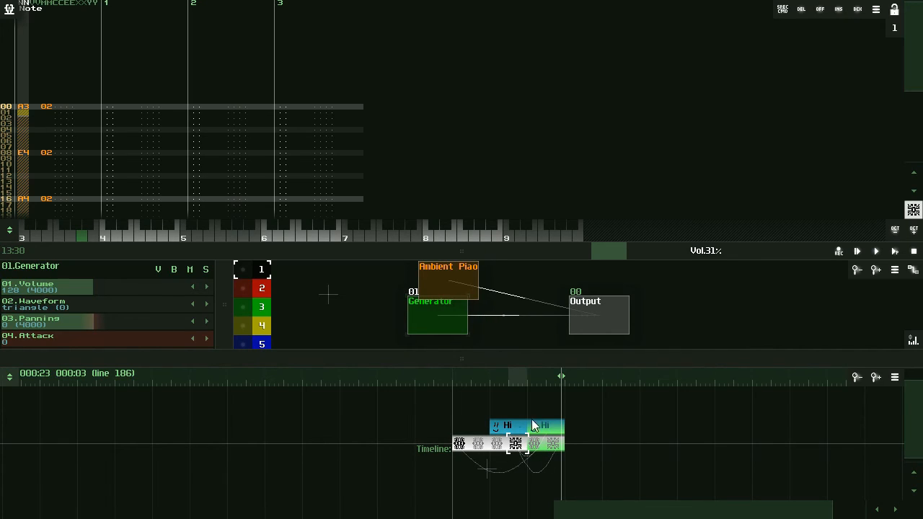
# - Clone the last two piano patterns once more at the end of their row and play the song from the start
pyautogui.click(612, 477)
pyautogui.moveTo(520, 479); pyautogui.dragTo(572, 432)
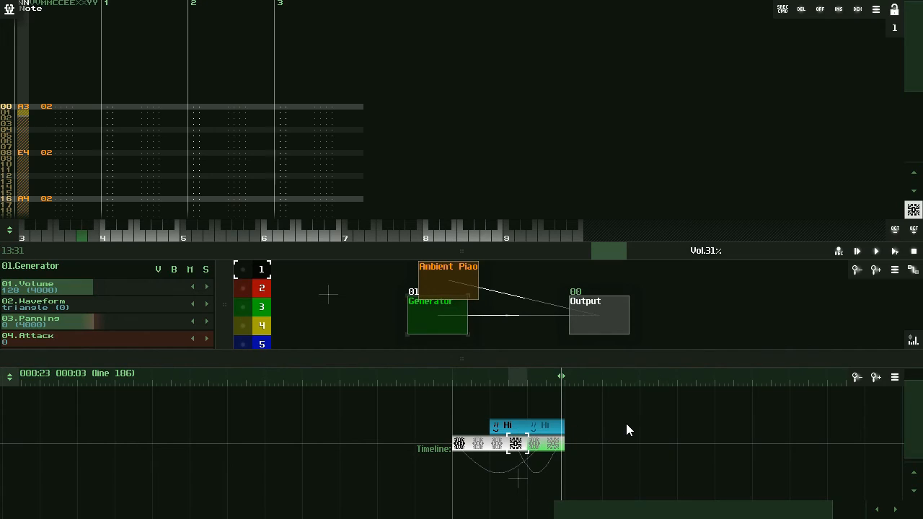
pyautogui.hotkey('ctrl', 'd')
pyautogui.click(856, 251)
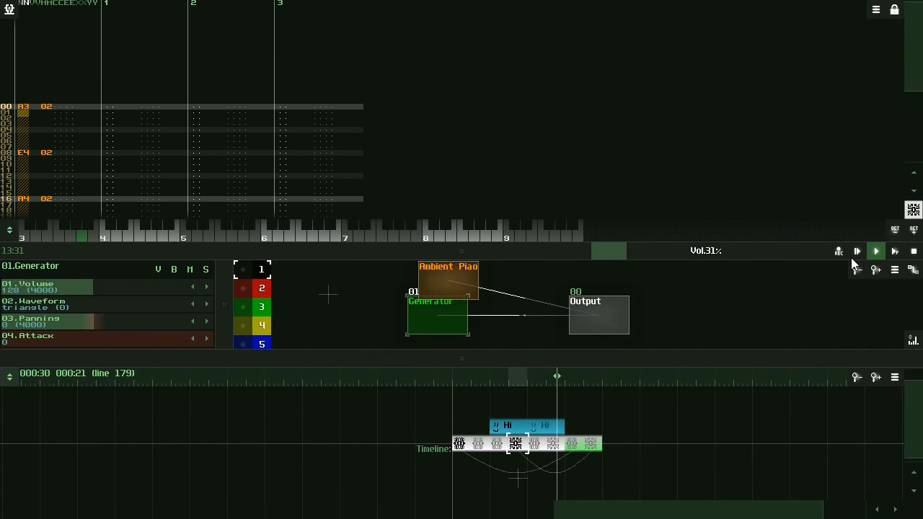
pyautogui.click(913, 251)
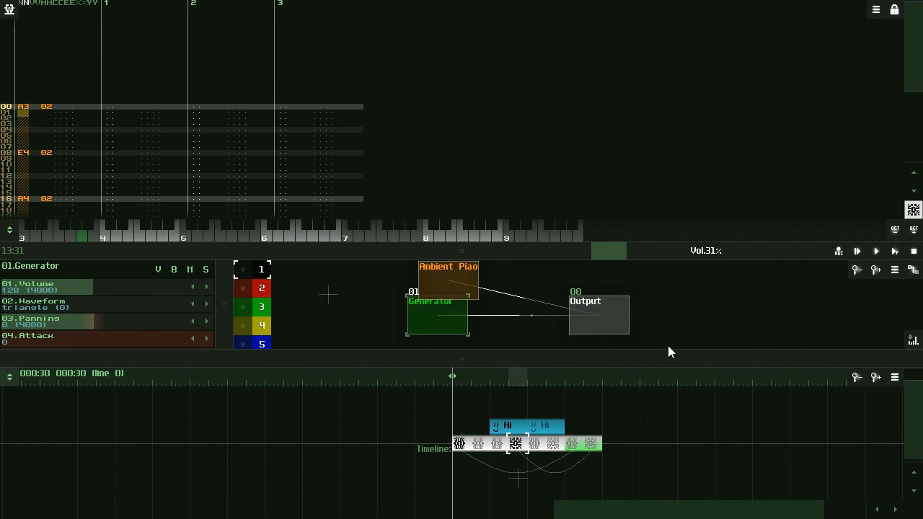
# - Add a new empty pattern after the last piano pattern on the timeline and select the Ambient Piao module
pyautogui.click(611, 443)
pyautogui.doubleClick(613, 444)
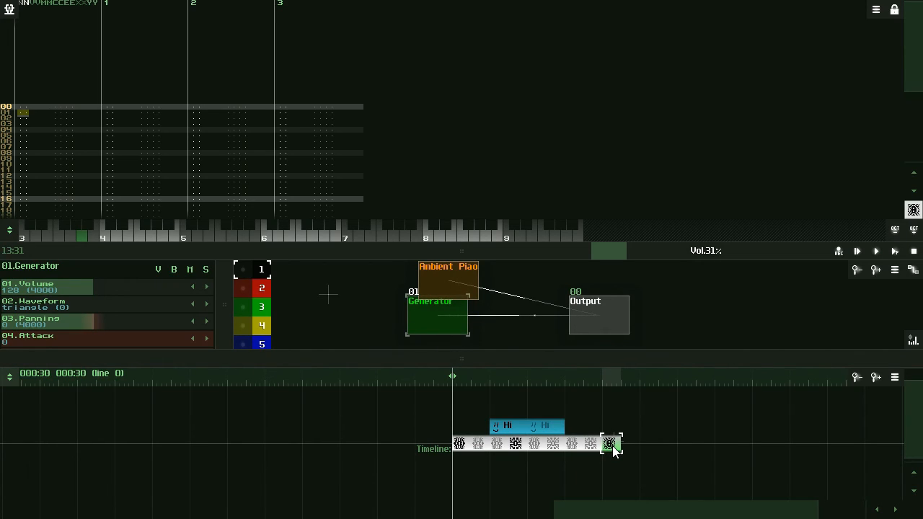
pyautogui.click(470, 291)
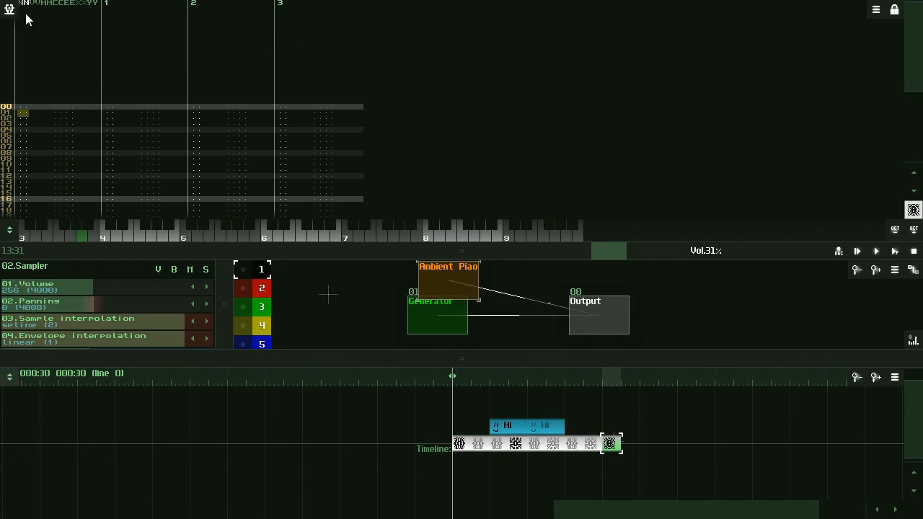
# - Go through tracks 1, 2 and 3 of the empty pattern at line 00 and return to track 0
pyautogui.click(109, 107)
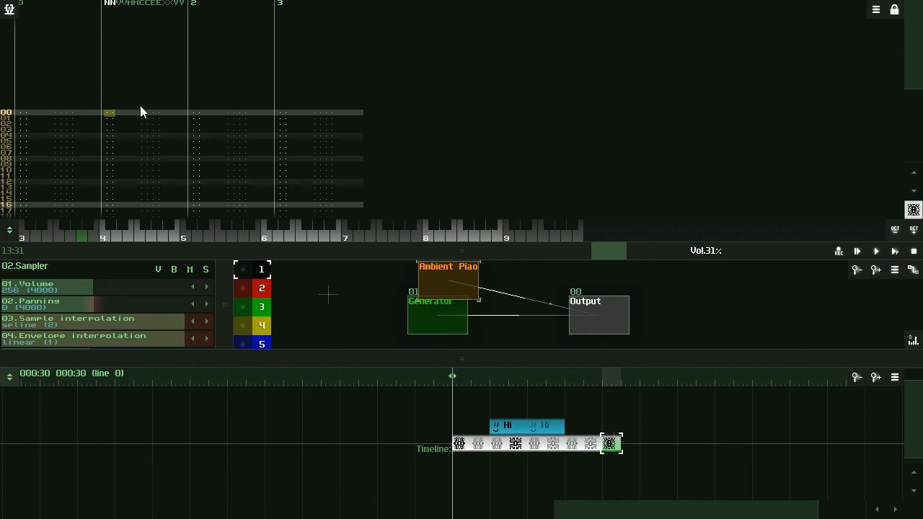
pyautogui.click(188, 113)
pyautogui.click(277, 114)
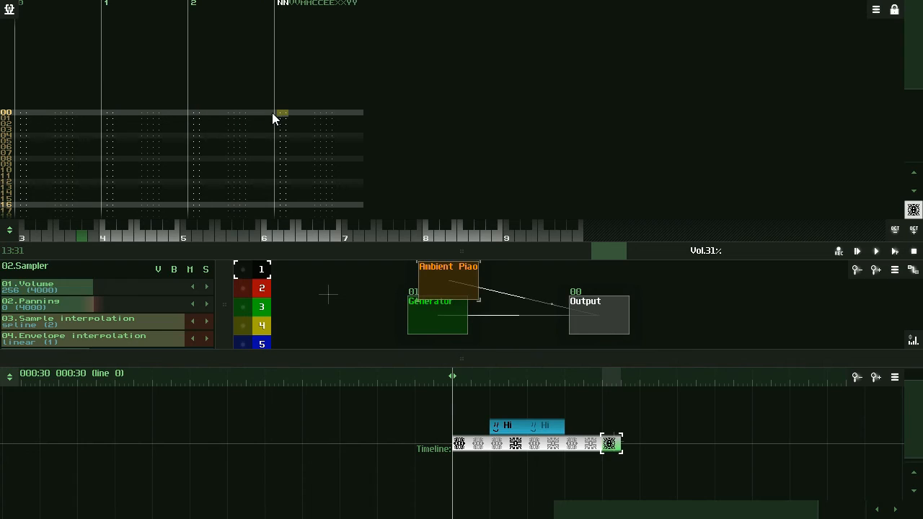
pyautogui.click(29, 119)
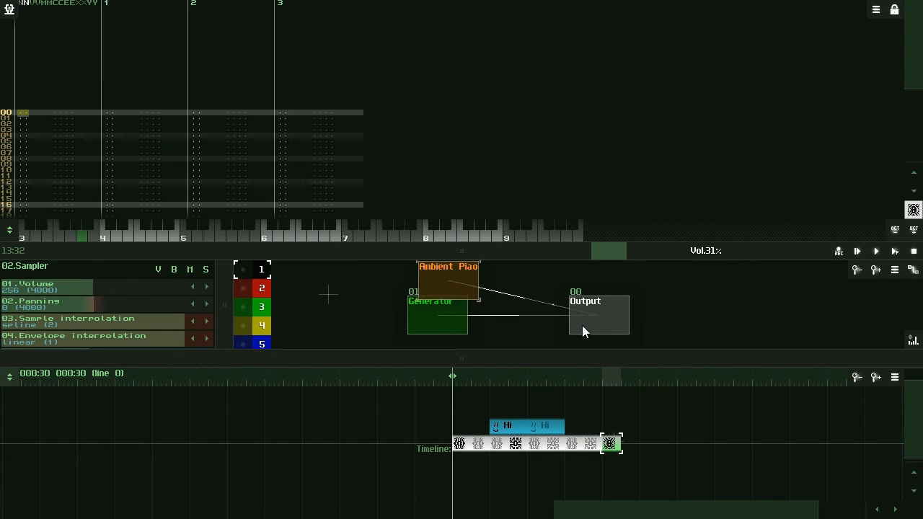
# - Raise the new pattern's number of tracks to 7, set it back to 4 and close its properties
pyautogui.click(610, 445)
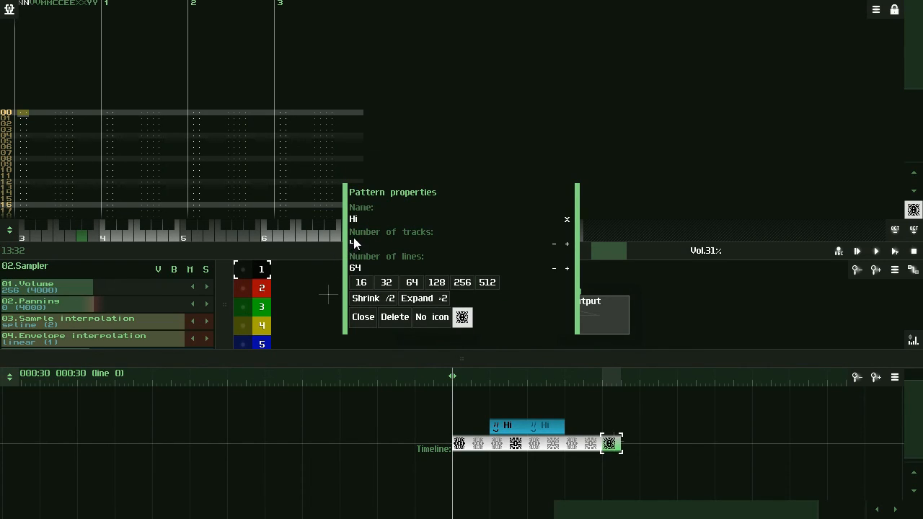
pyautogui.click(569, 245)
pyautogui.click(570, 245)
pyautogui.click(570, 245)
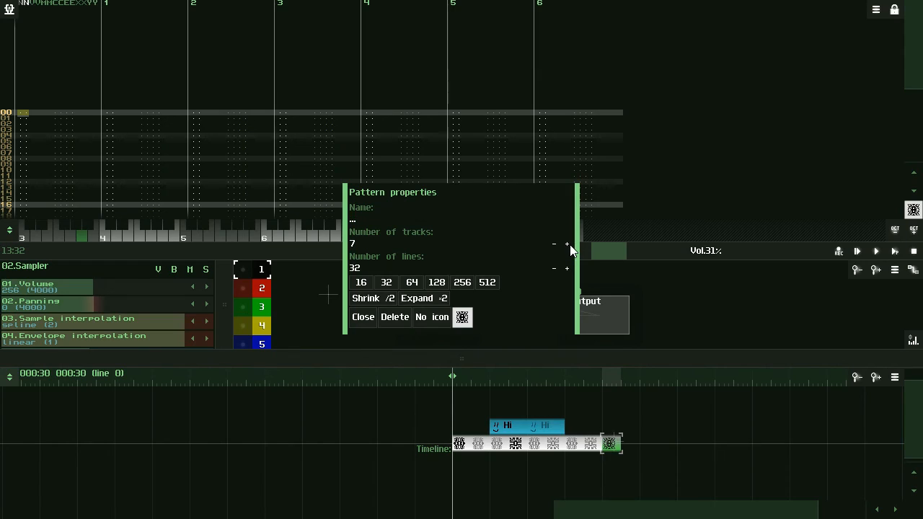
pyautogui.click(553, 246)
pyautogui.click(554, 245)
pyautogui.click(554, 246)
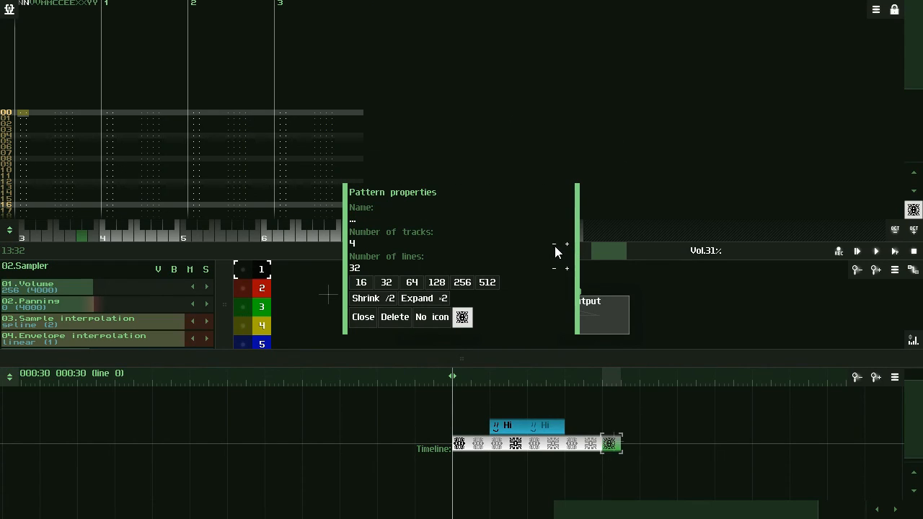
pyautogui.click(363, 317)
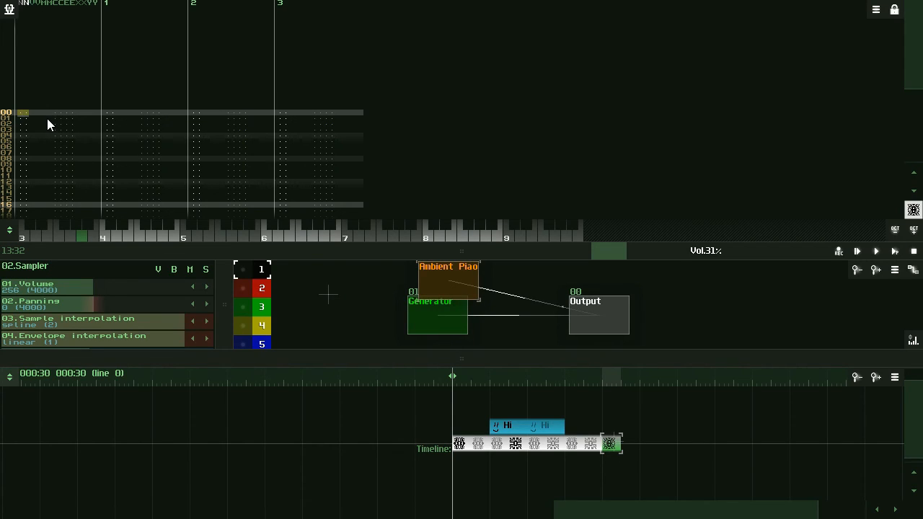
# - Enter piano note C4 at line 00 of track 0 and G4 at line 01 of track 1
pyautogui.click(107, 237)
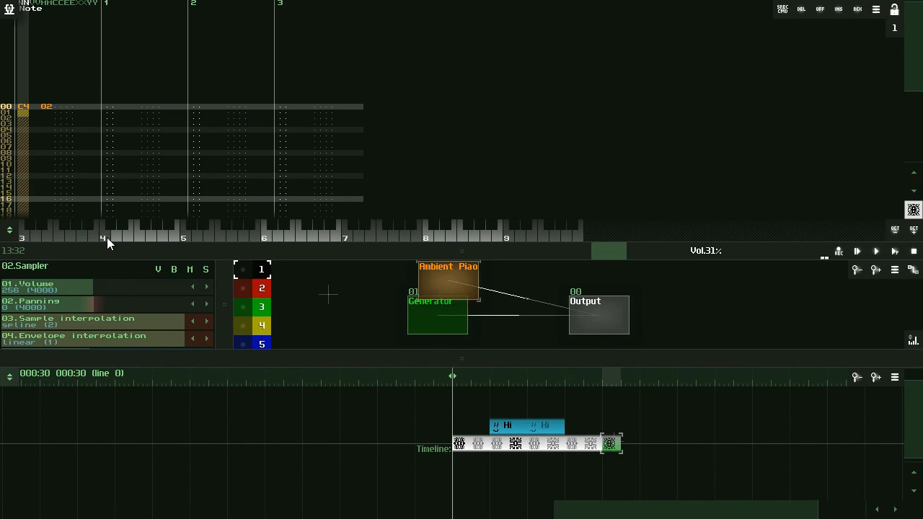
pyautogui.click(107, 112)
pyautogui.press('Down')
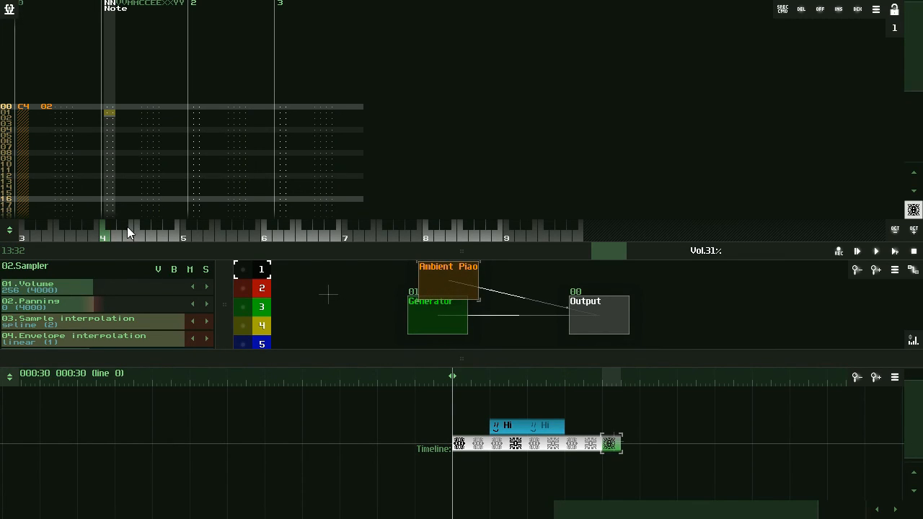
pyautogui.click(152, 234)
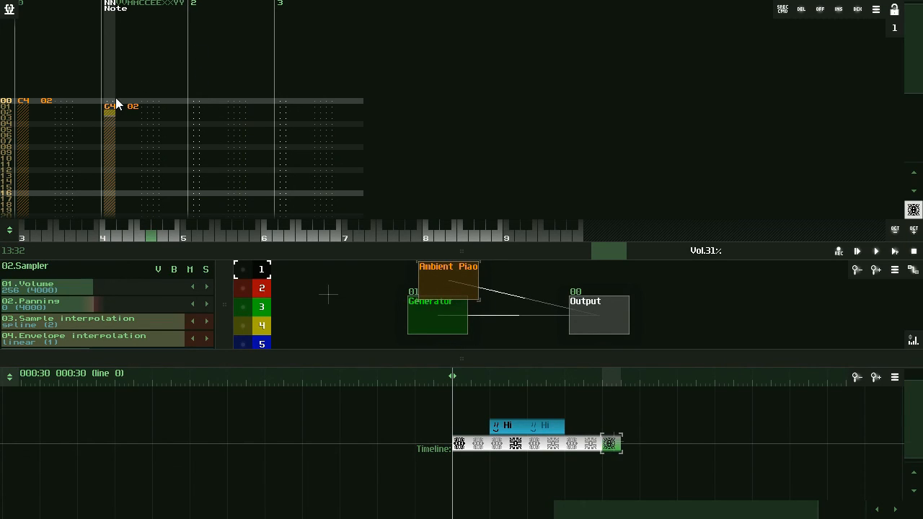
# - Enter piano notes C5 in track 2 and E5 in track 3, both at line 02 of the new pattern
pyautogui.click(195, 104)
pyautogui.click(286, 117)
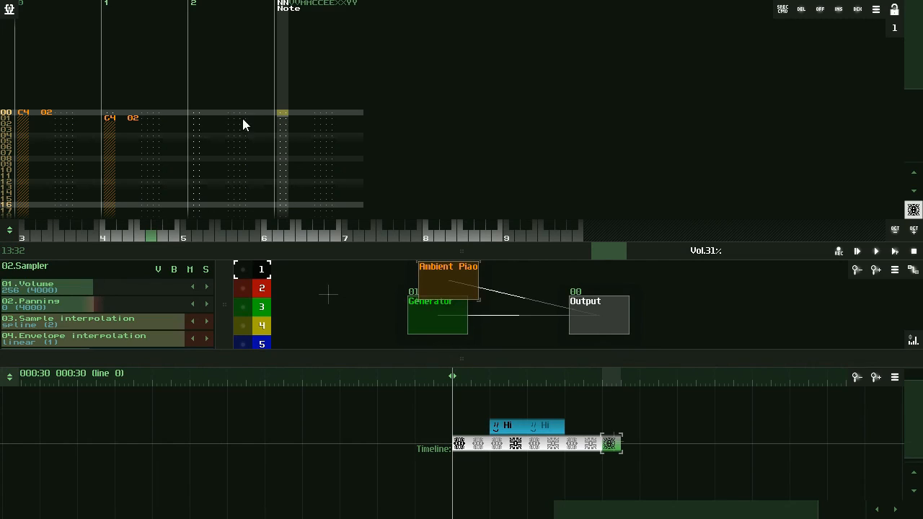
pyautogui.click(199, 113)
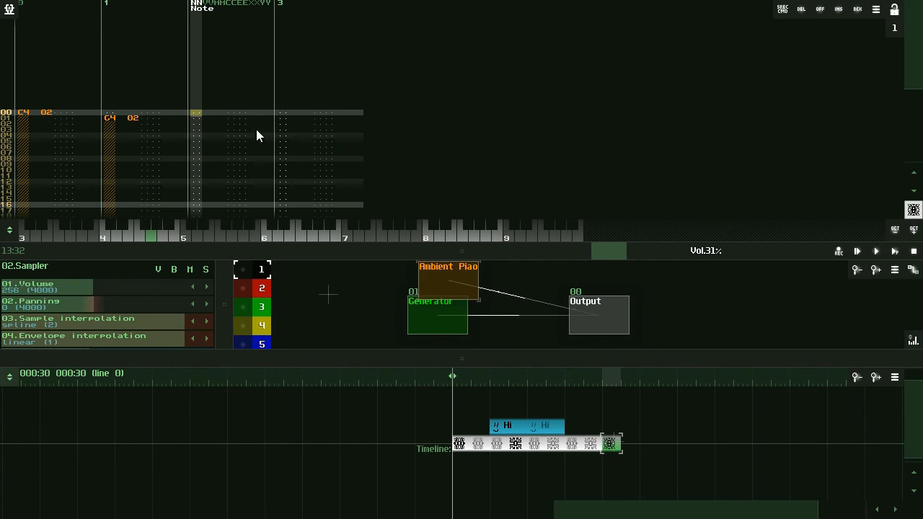
pyautogui.click(280, 114)
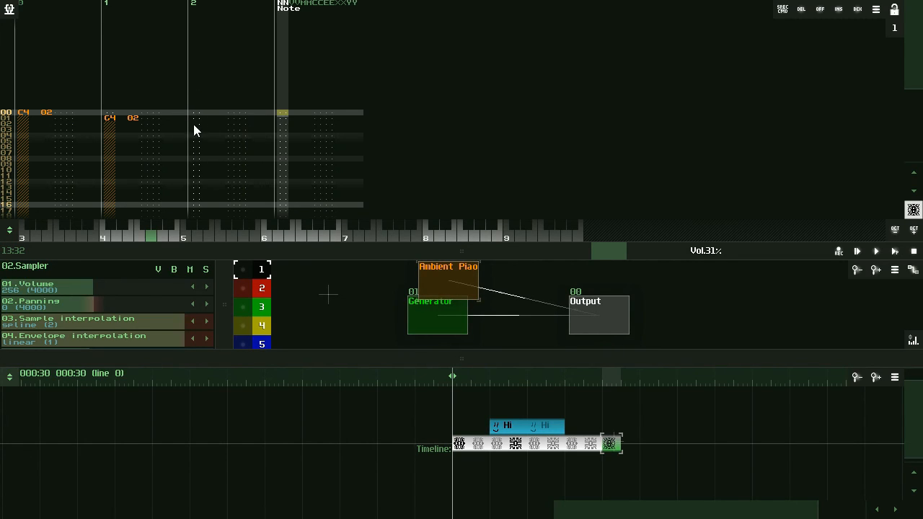
pyautogui.click(195, 124)
pyautogui.click(185, 238)
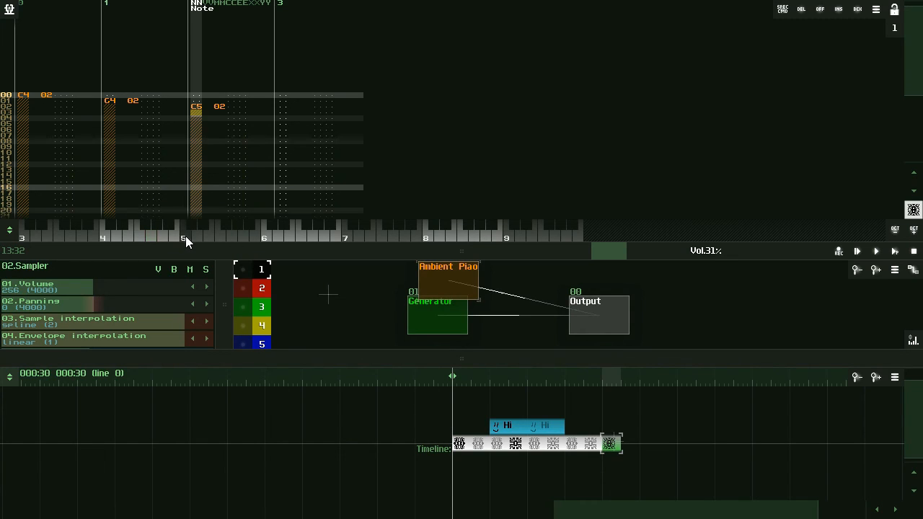
pyautogui.click(280, 113)
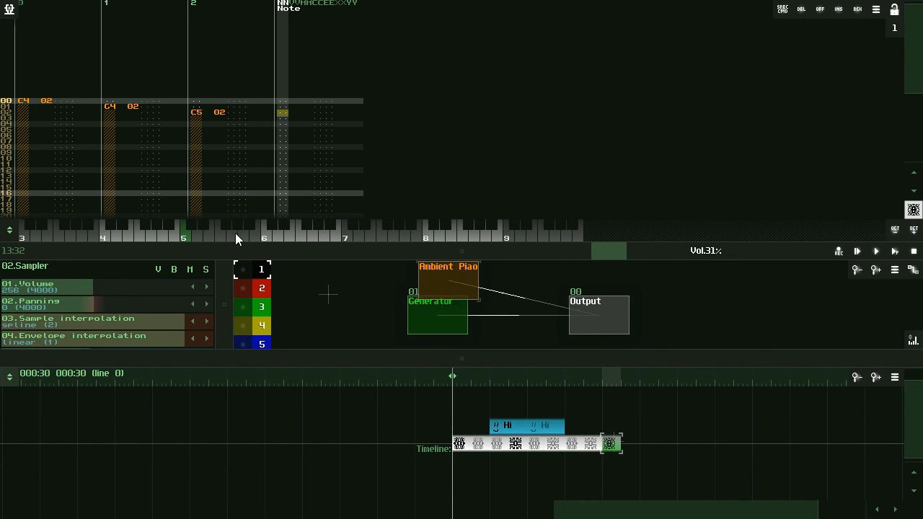
pyautogui.click(211, 236)
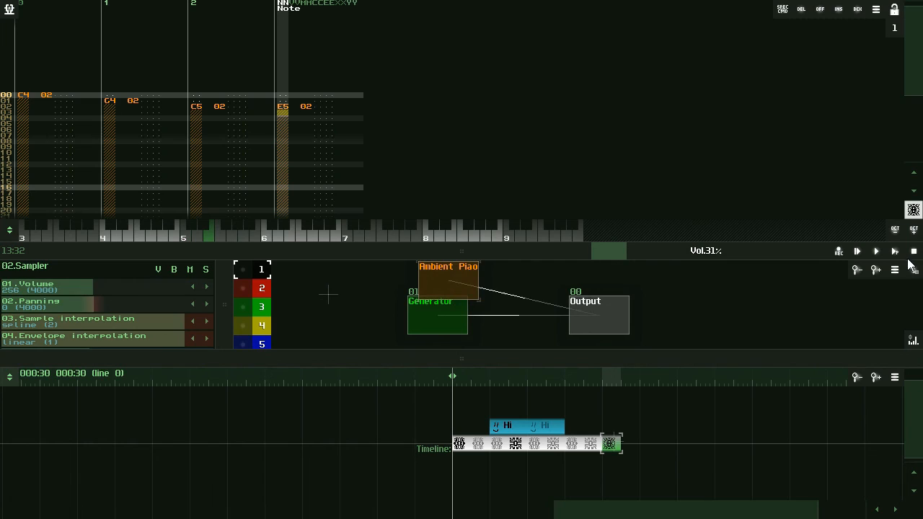
# - Play the new chord pattern, play the whole song from the start and stop playback
pyautogui.click(895, 251)
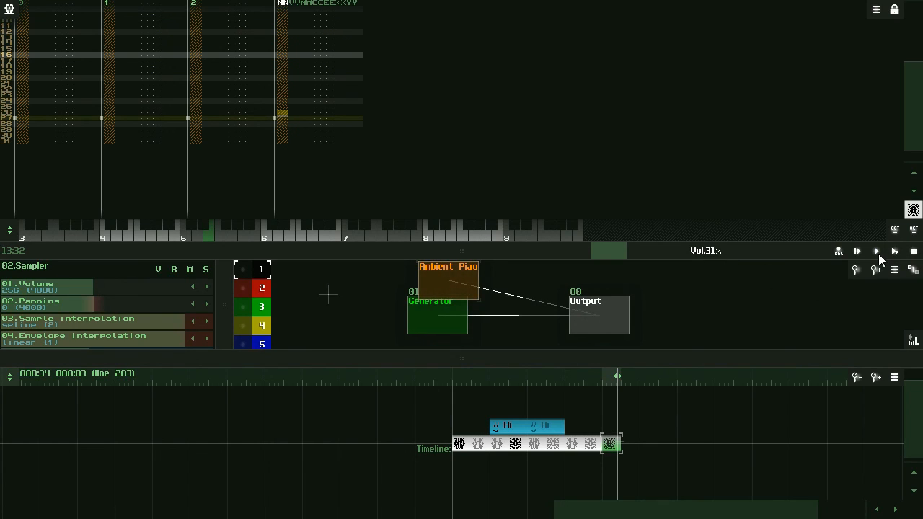
pyautogui.click(857, 252)
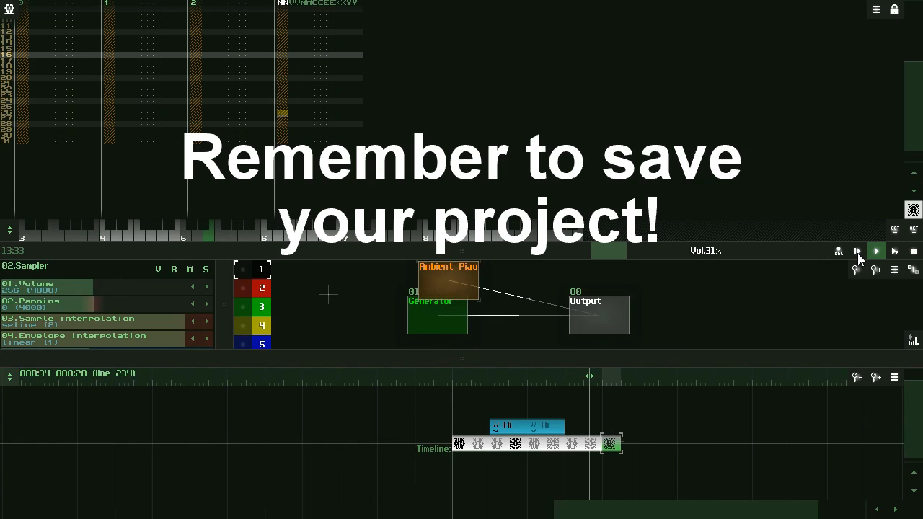
pyautogui.click(914, 252)
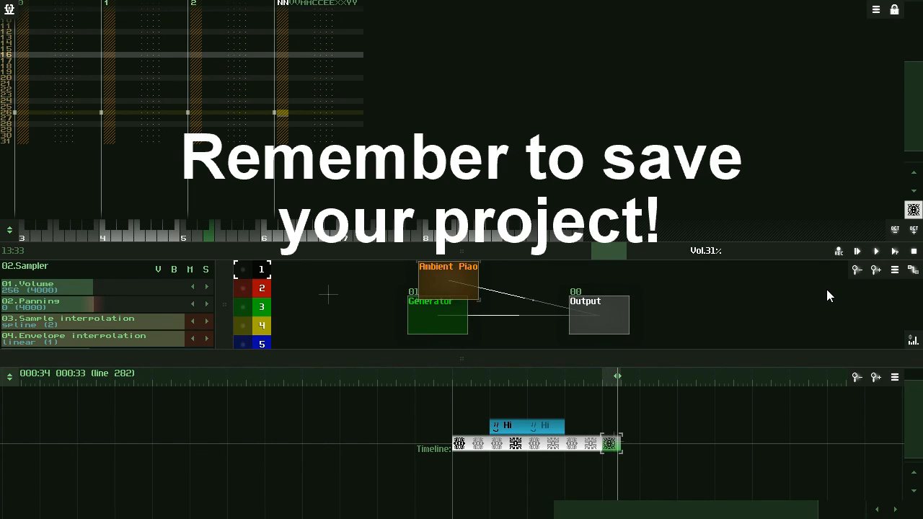